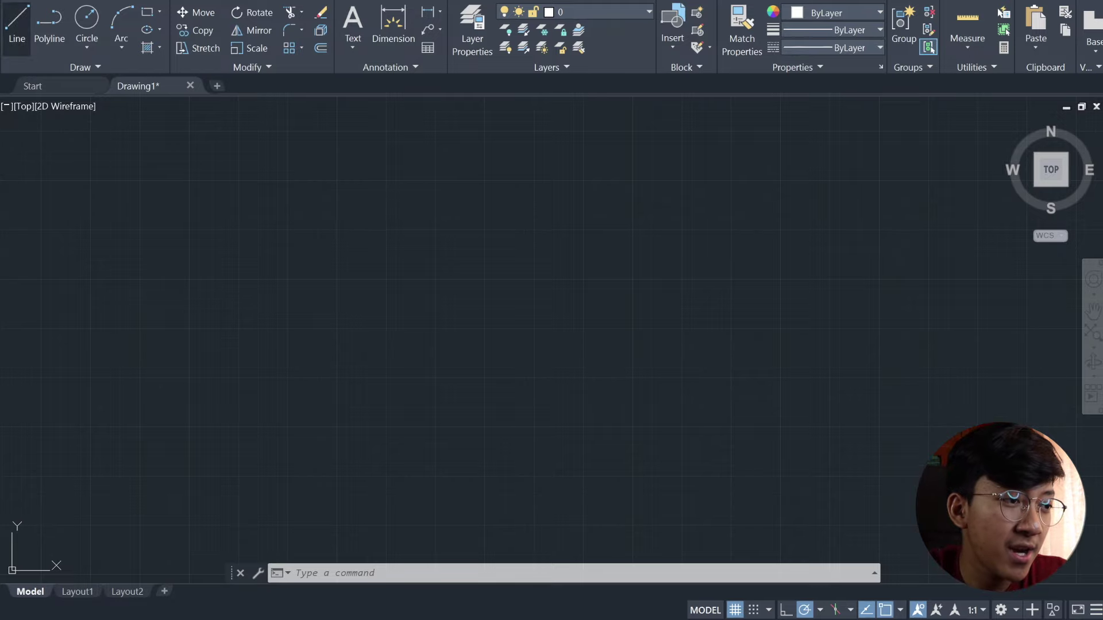
# Draw a large rectangular outline with a small square overlapping its top edge and a stray vertical line.
pyautogui.click(17, 26)
pyautogui.click(318, 210)
pyautogui.click(548, 209)
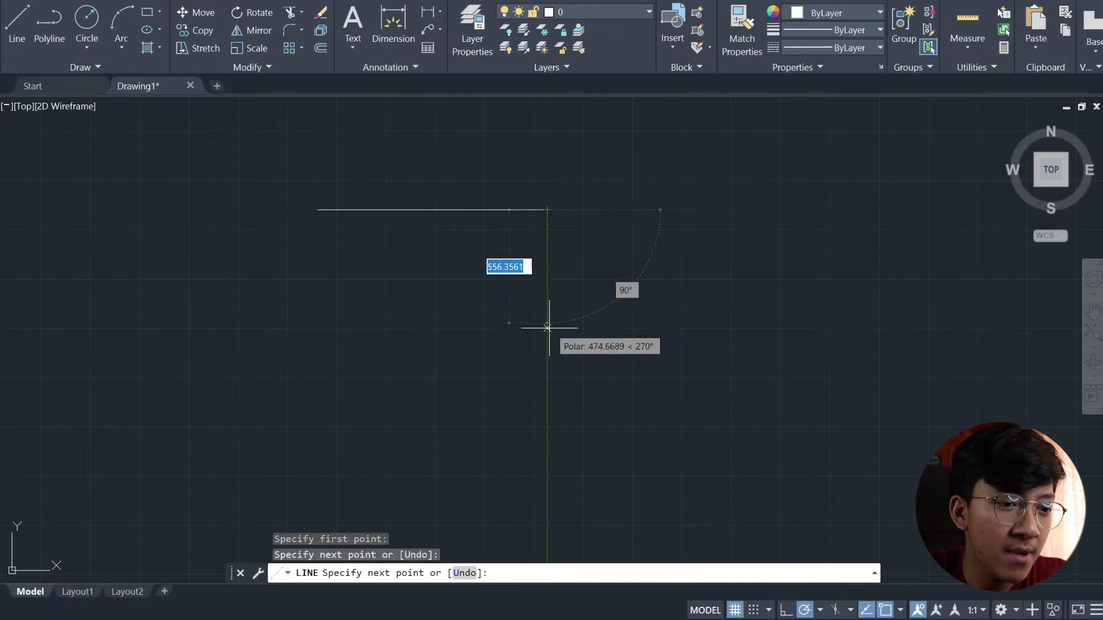
pyautogui.click(547, 396)
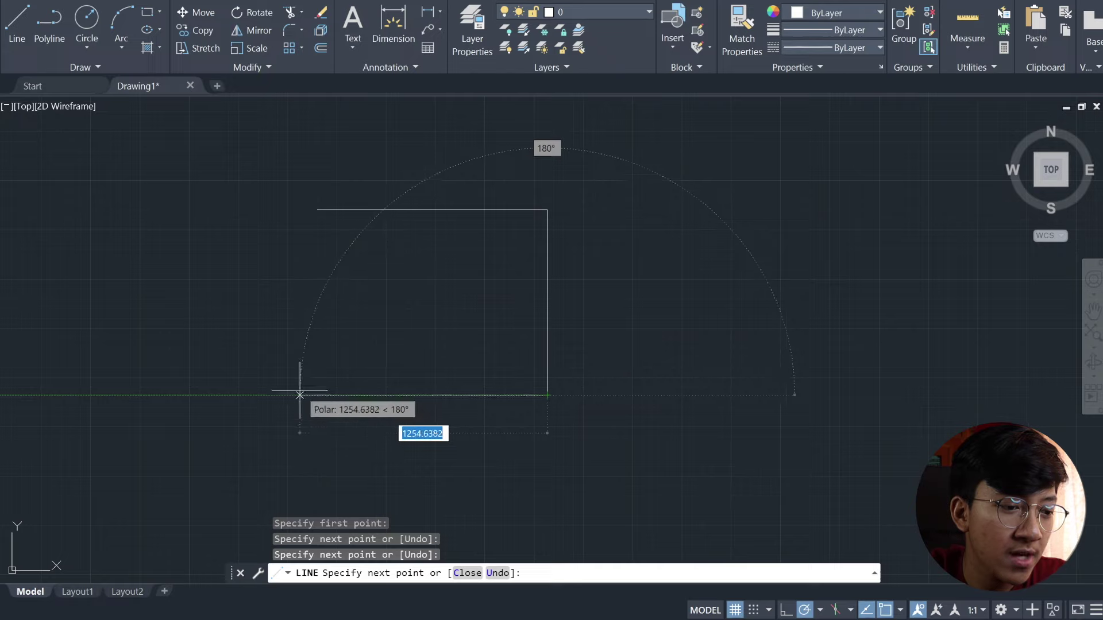
pyautogui.click(300, 395)
pyautogui.click(300, 224)
pyautogui.click(436, 224)
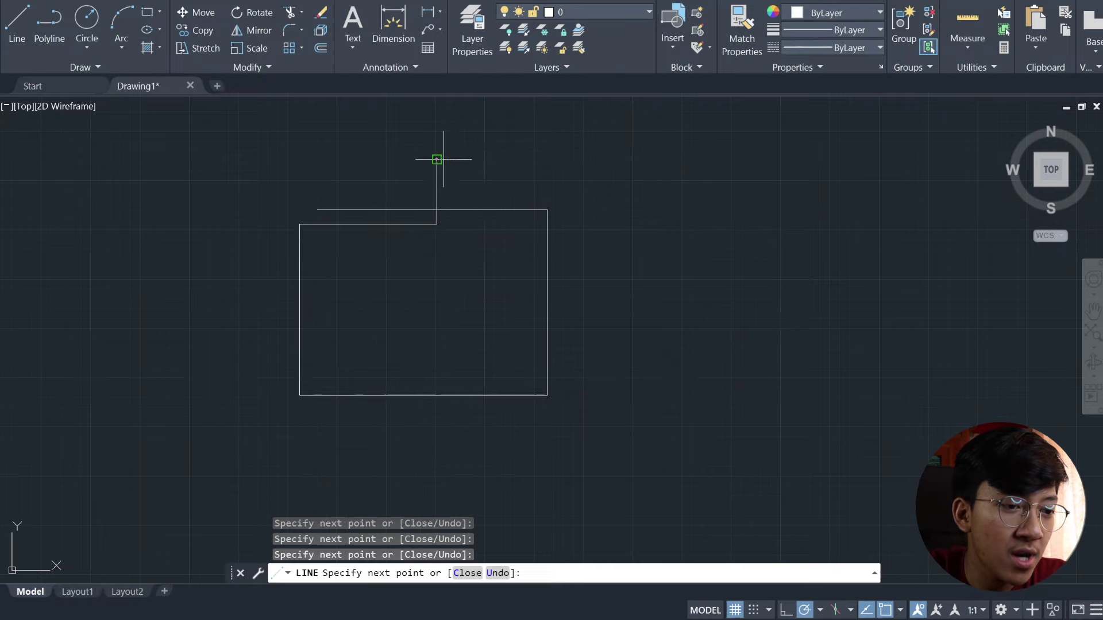
pyautogui.click(436, 159)
pyautogui.click(367, 159)
pyautogui.click(367, 300)
pyautogui.press('Escape')
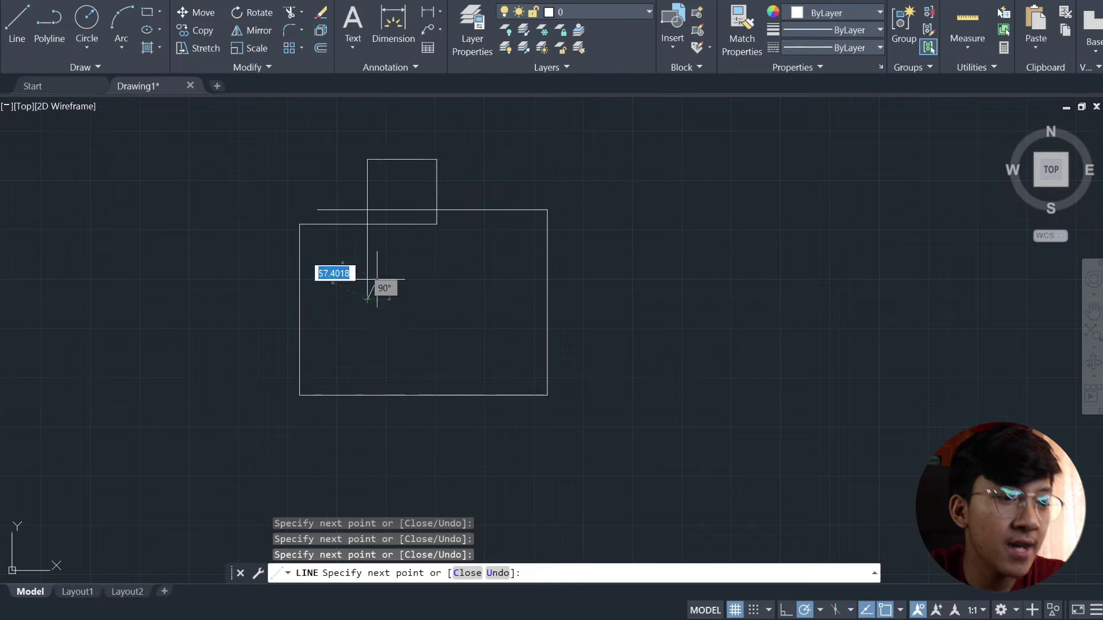
# Window-select all the drawn lines on the canvas.
pyautogui.press('Escape')
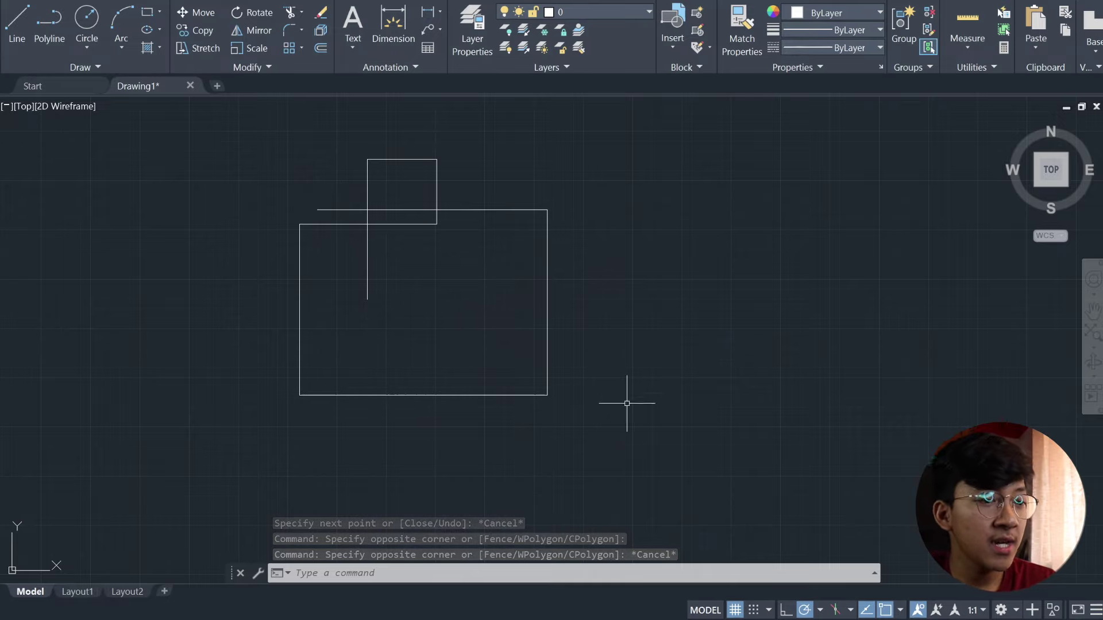
pyautogui.click(613, 432)
pyautogui.click(288, 157)
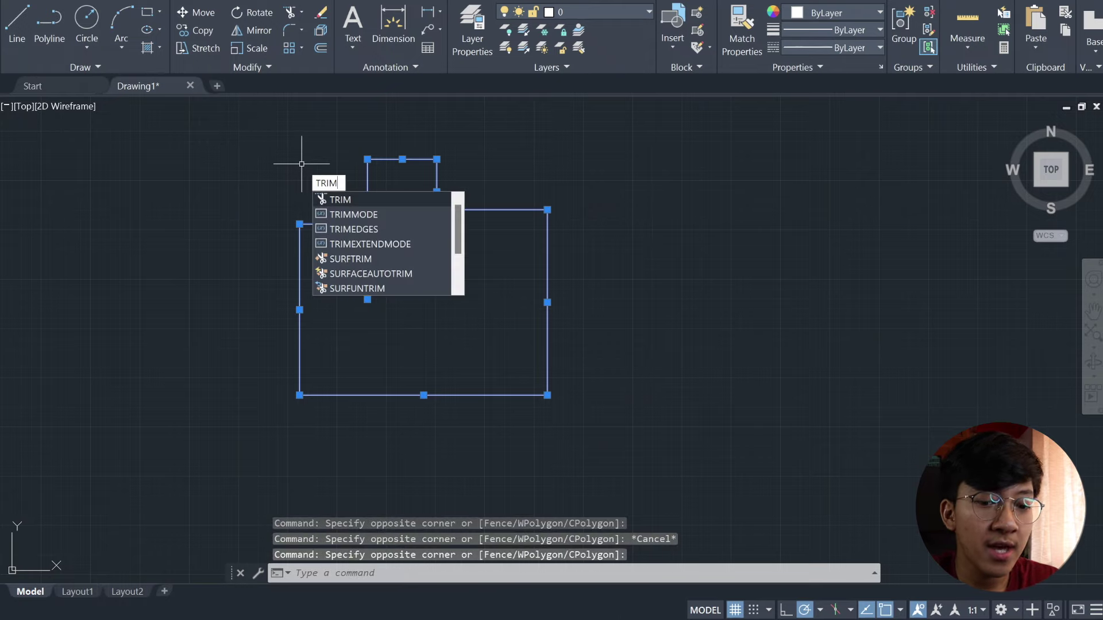
# Trim the left stub and the inner vertical line, then undo and redo those trims.
pyautogui.press('Return')
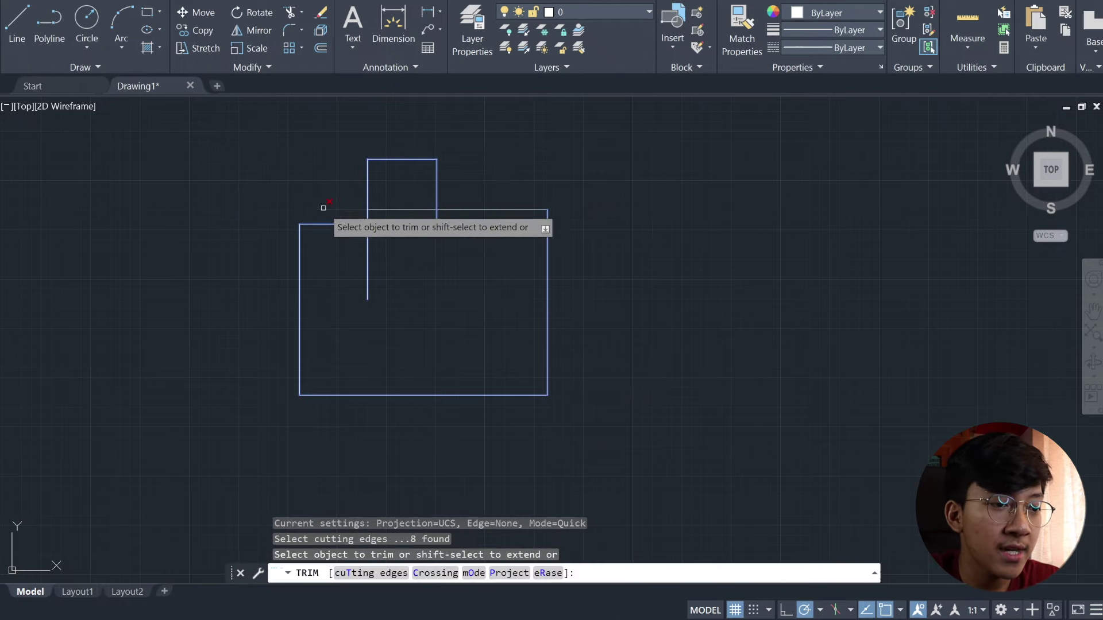
pyautogui.click(321, 209)
pyautogui.click(367, 246)
pyautogui.press('Escape')
pyautogui.hotkey('ctrl', 'z')
pyautogui.hotkey('ctrl', 'y')
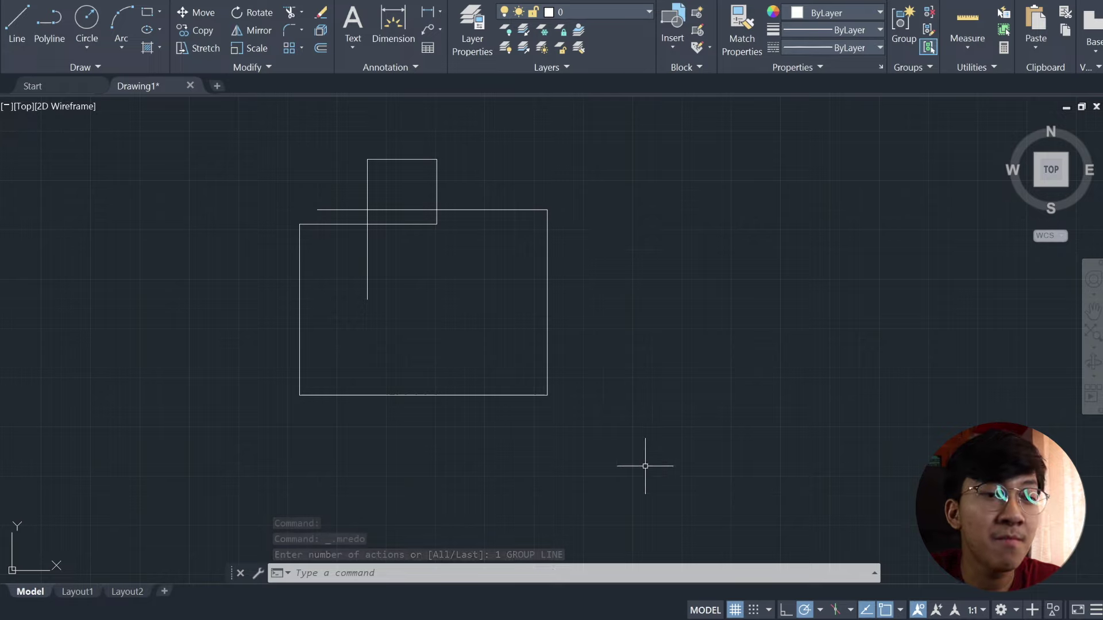
# With TRIM, cut the vertical line, the top-line piece and both edges of the small square.
pyautogui.click(660, 483)
pyautogui.click(250, 127)
pyautogui.press('Escape')
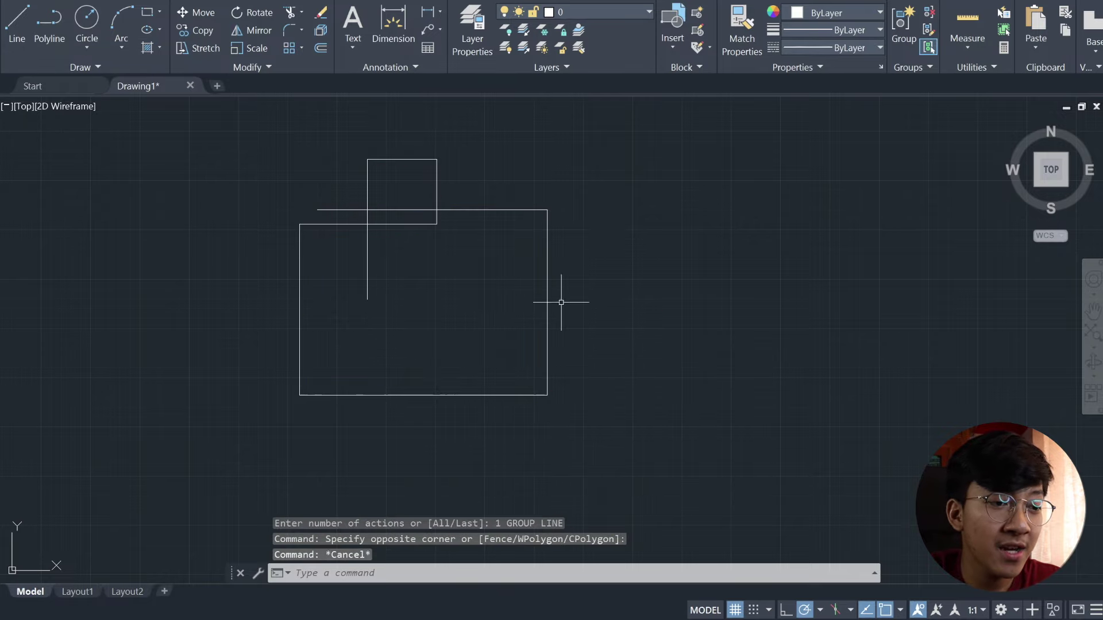
pyautogui.write('TRIM')
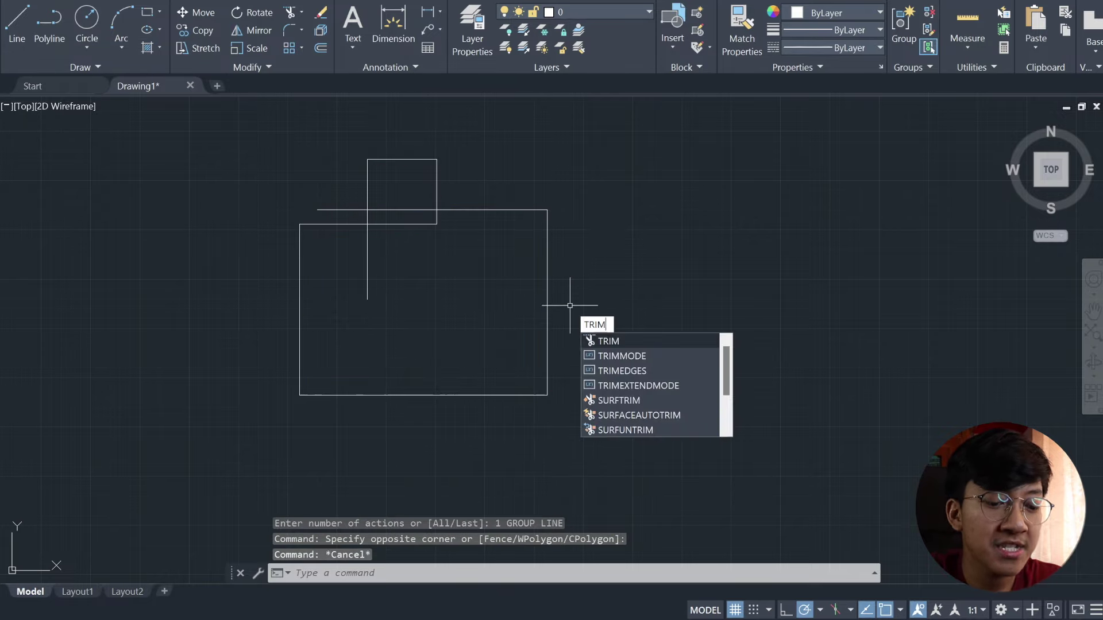
pyautogui.press('Return')
pyautogui.click(570, 306)
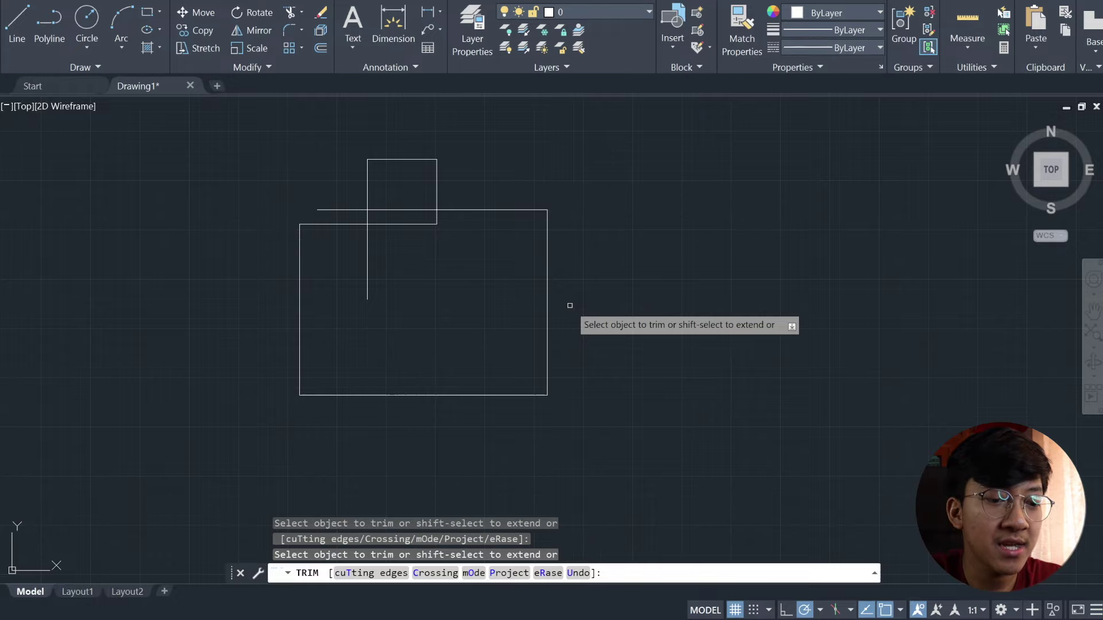
pyautogui.click(368, 287)
pyautogui.click(338, 210)
pyautogui.click(390, 224)
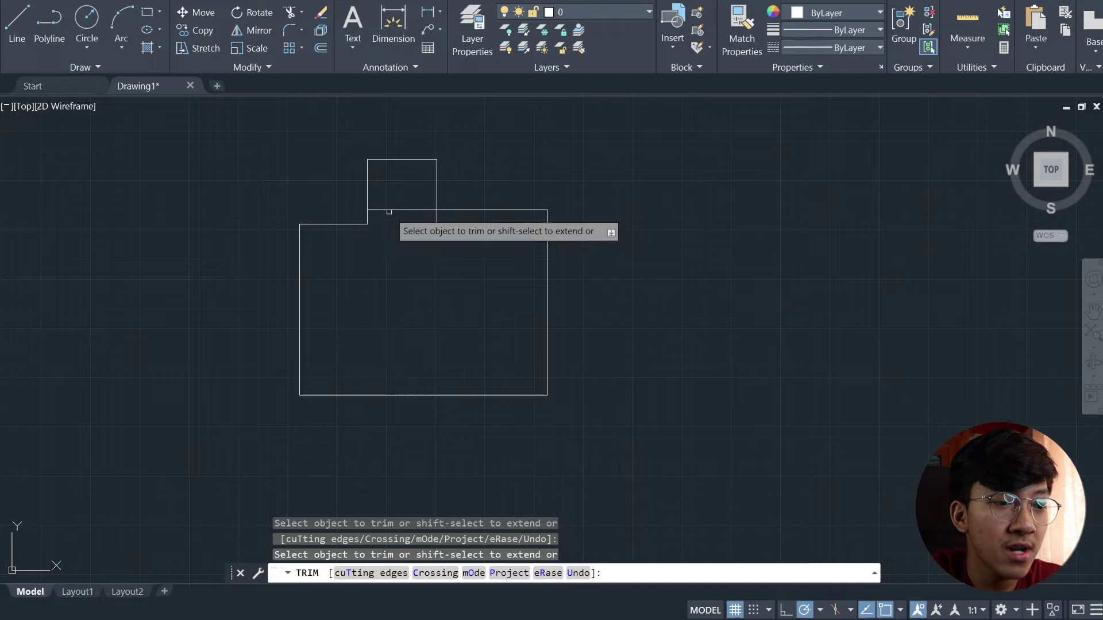
pyautogui.click(400, 160)
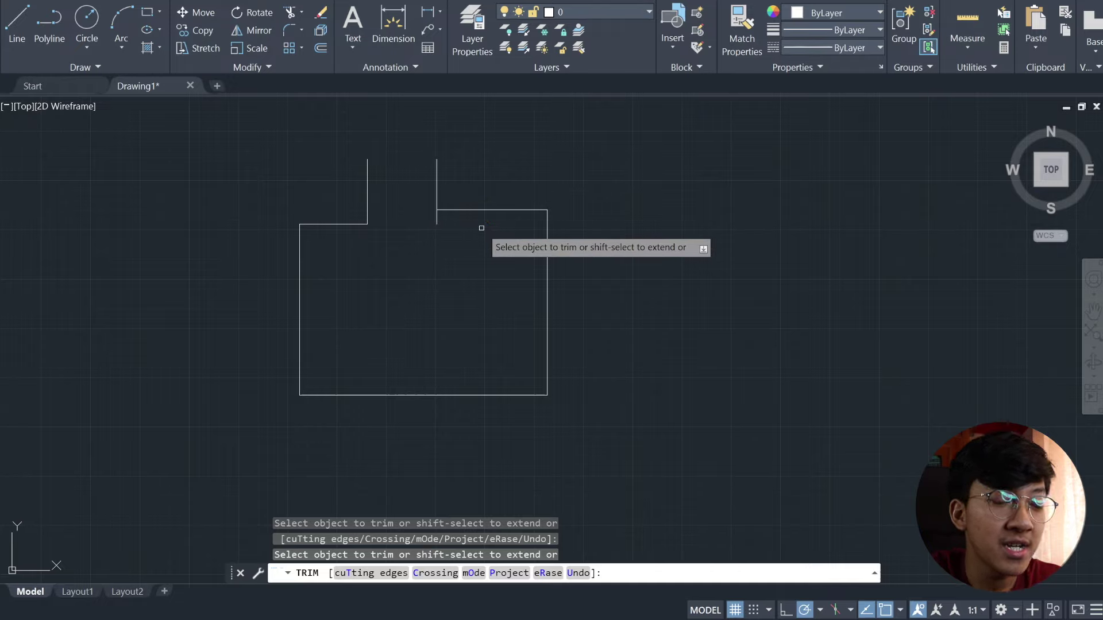
pyautogui.press('Escape')
# Window-select the remaining outline and fence-trim its left upright line.
pyautogui.click(616, 414)
pyautogui.click(246, 140)
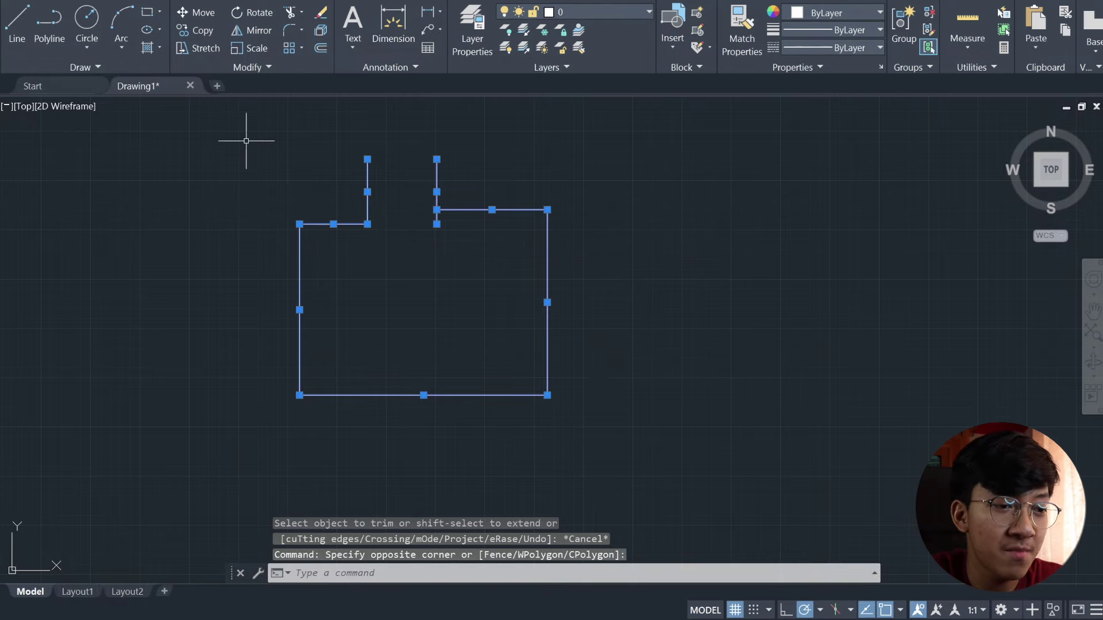
pyautogui.write('TRIM')
pyautogui.press('Return')
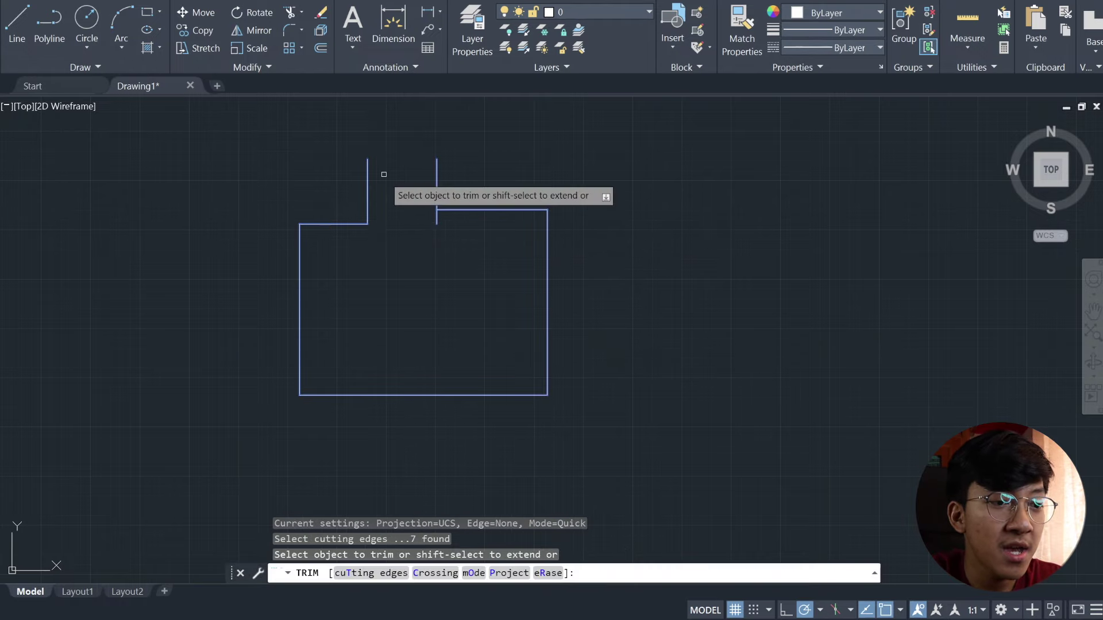
pyautogui.moveTo(370, 167)
pyautogui.mouseDown()
pyautogui.moveTo(370, 191)
pyautogui.moveTo(364, 177)
pyautogui.mouseUp()
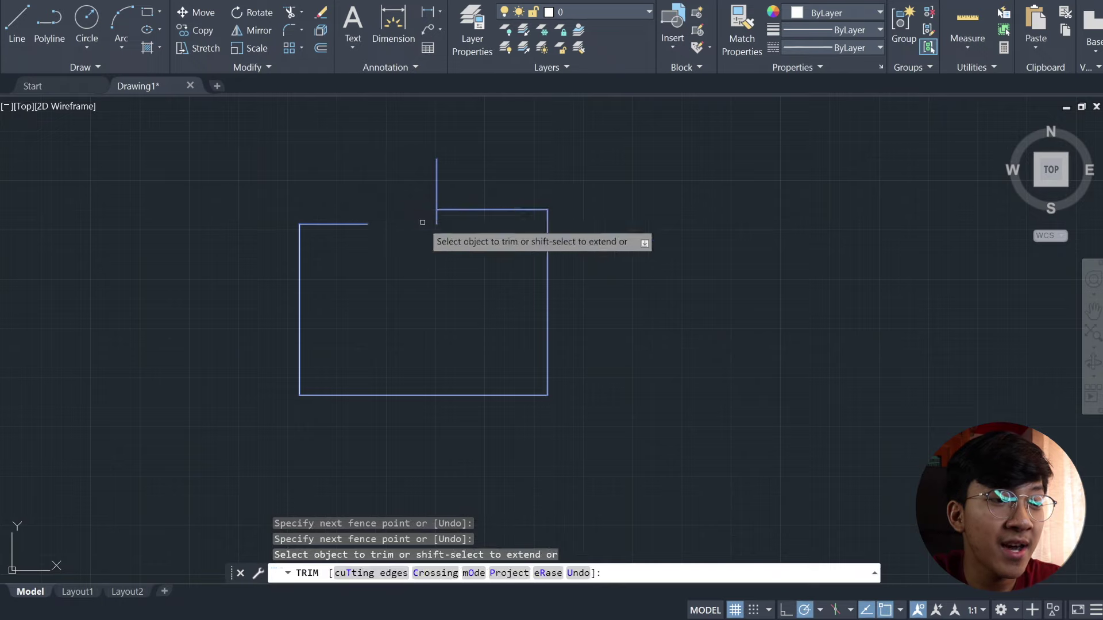
pyautogui.press('Escape')
# Trim the right part of the top line, the right edge and the short vertical line.
pyautogui.write('m')
pyautogui.press('Return')
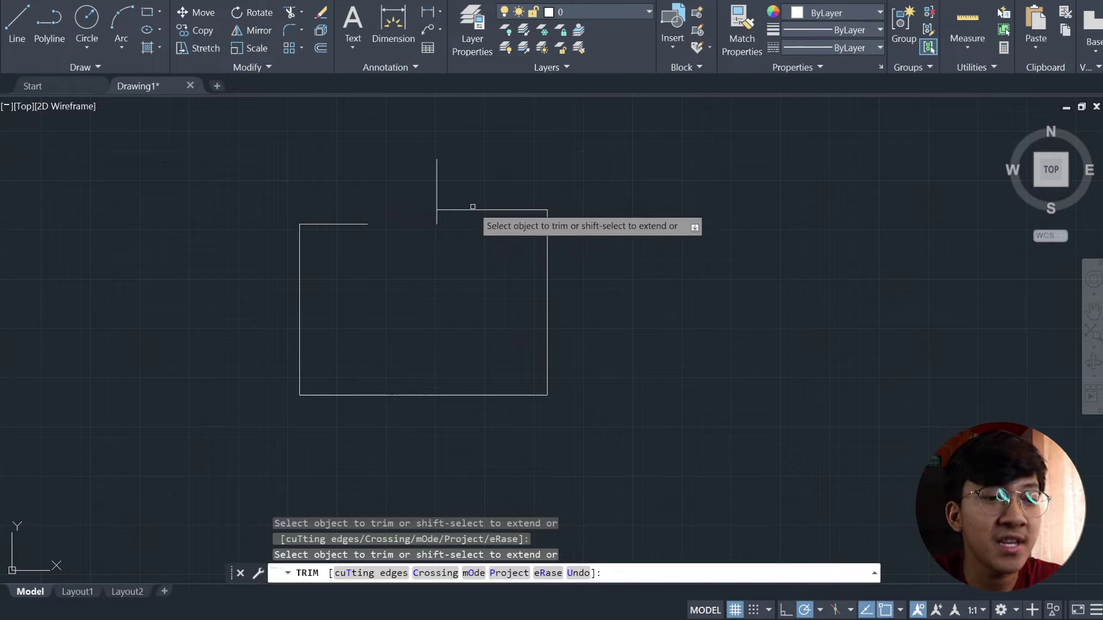
pyautogui.click(467, 209)
pyautogui.click(545, 242)
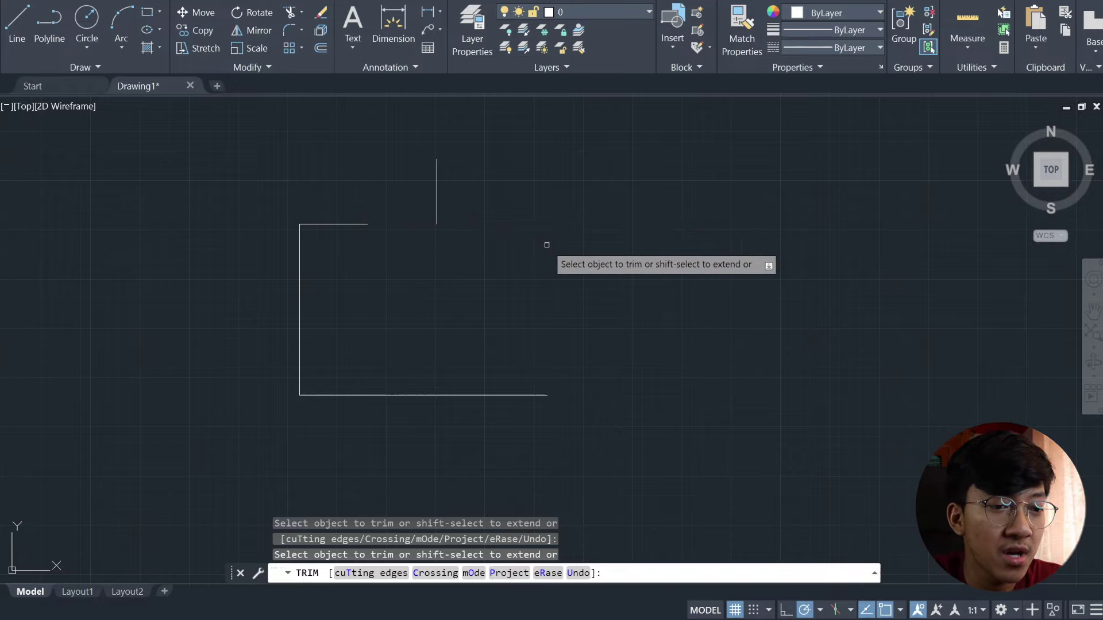
pyautogui.click(437, 211)
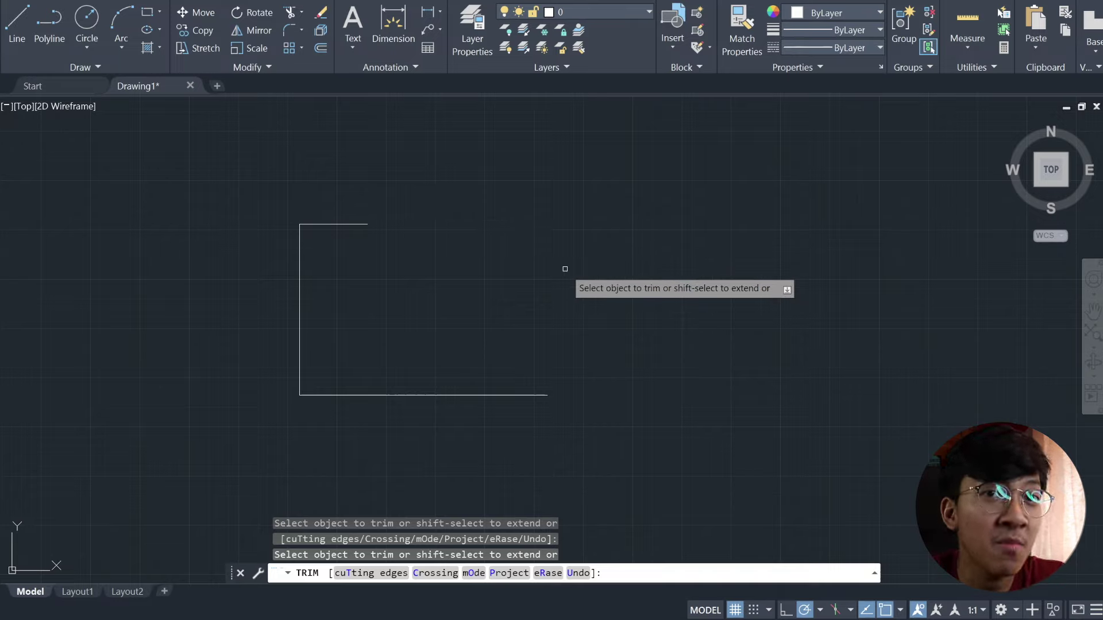
pyautogui.click(564, 269)
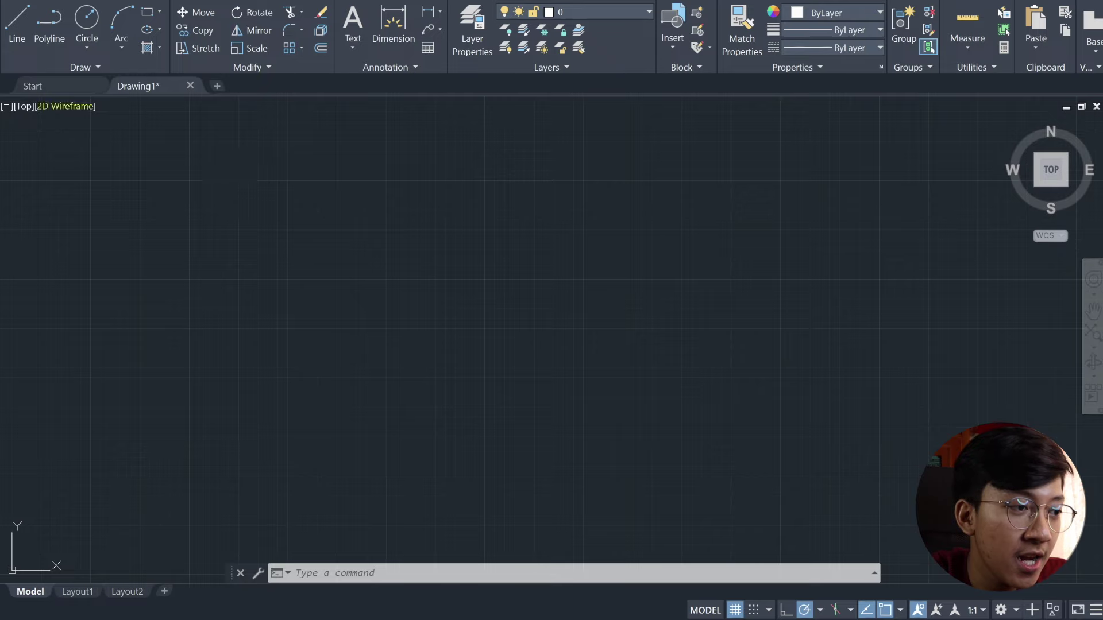
# Draw the first irregular slanted outline with six connected line vertices.
pyautogui.click(17, 23)
pyautogui.click(322, 201)
pyautogui.click(662, 224)
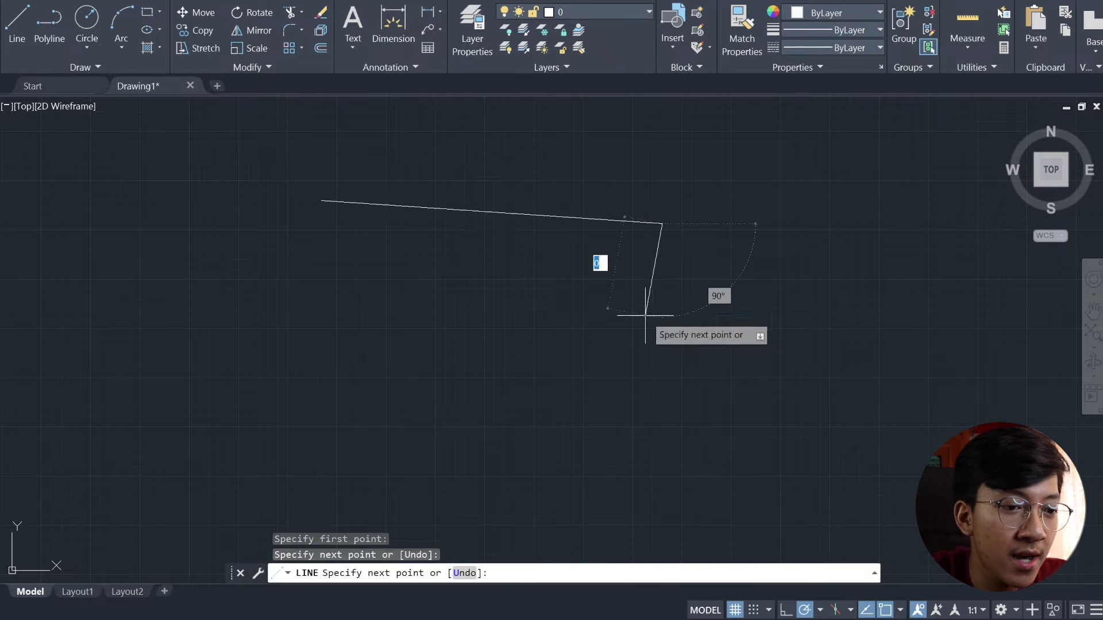
pyautogui.click(565, 361)
pyautogui.click(246, 362)
pyautogui.click(360, 438)
pyautogui.click(662, 390)
# Continue the chain through a second overlapping shape, closing it back on the starting endpoint.
pyautogui.click(804, 382)
pyautogui.click(815, 272)
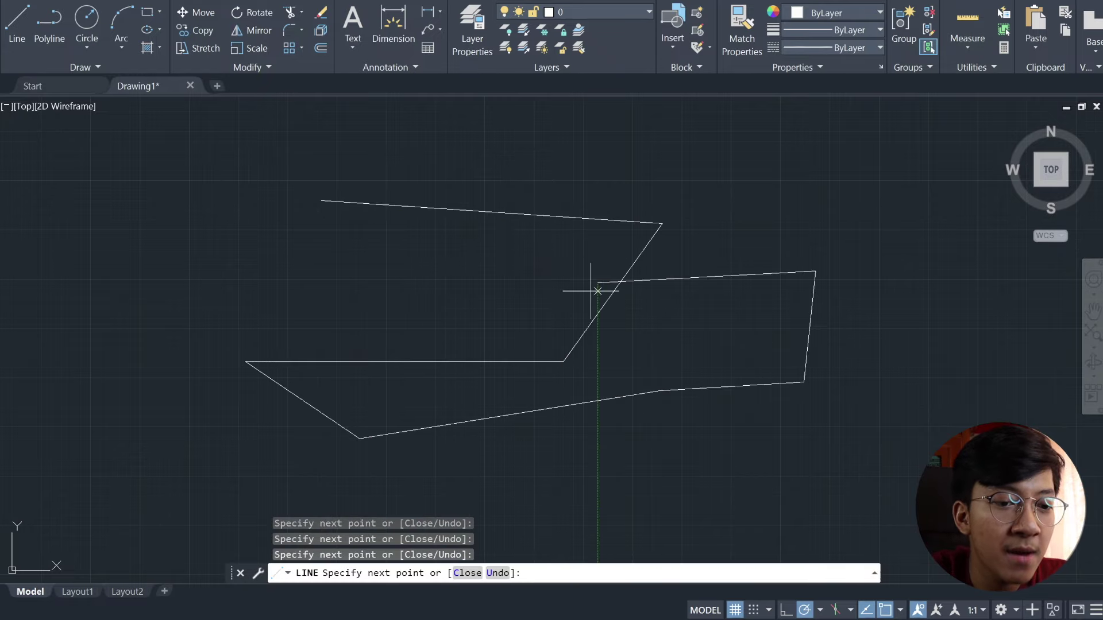
pyautogui.click(598, 283)
pyautogui.click(411, 340)
pyautogui.click(183, 215)
pyautogui.click(74, 357)
pyautogui.click(428, 454)
pyautogui.click(449, 325)
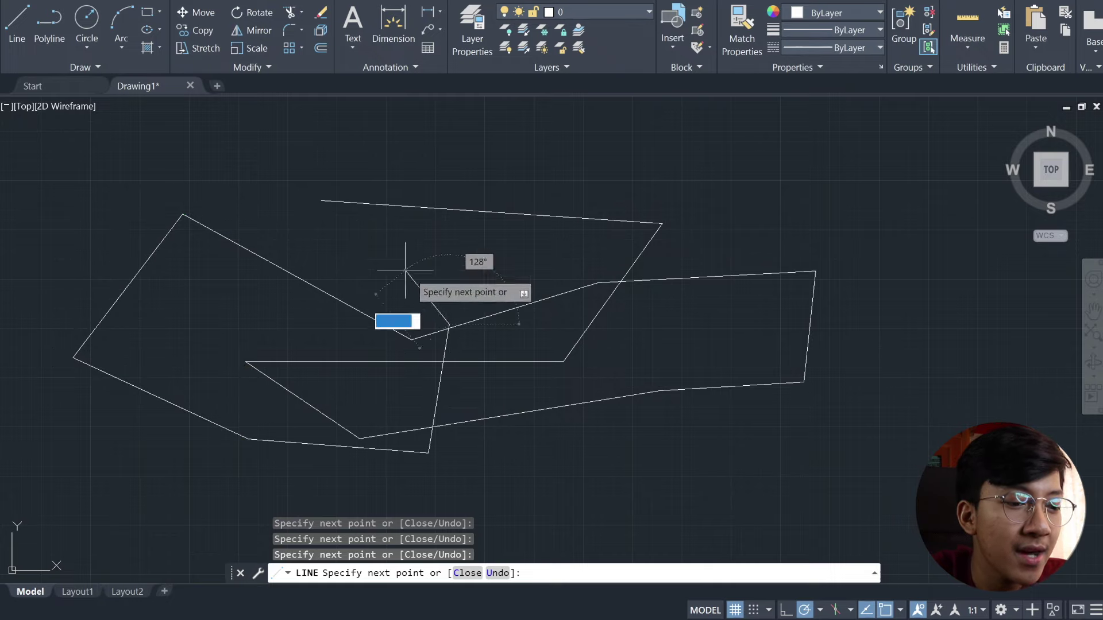
pyautogui.click(321, 202)
pyautogui.press('Escape')
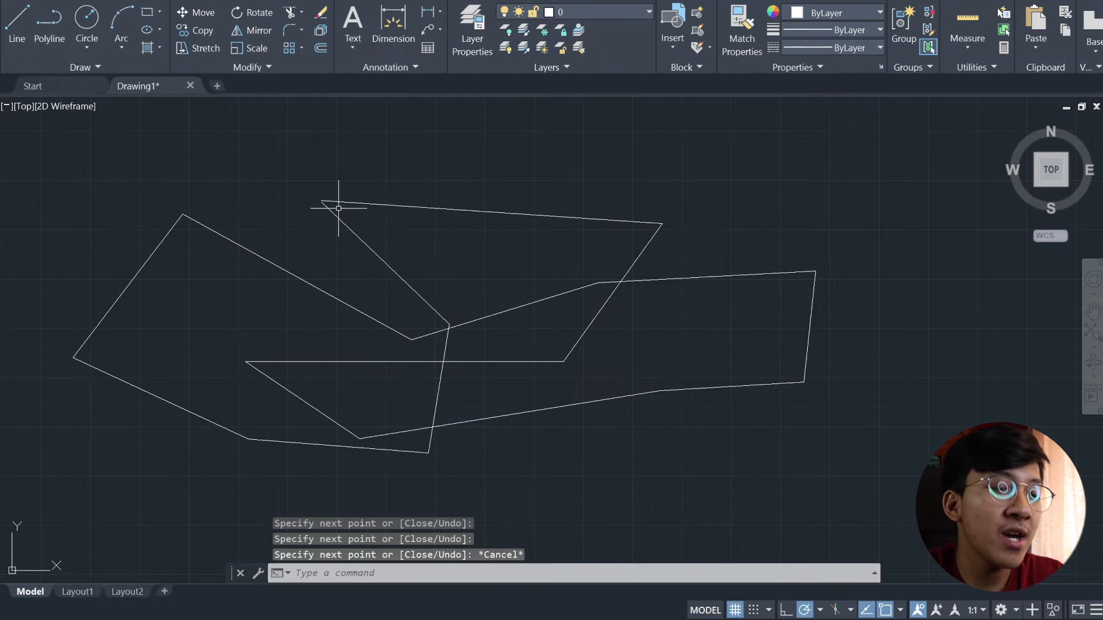
pyautogui.scroll(-5, 450, 249)
# Zoom out and pan the view so the origin sits at the lower left.
pyautogui.scroll(-10, 451, 248)
pyautogui.scroll(-5, 450, 248)
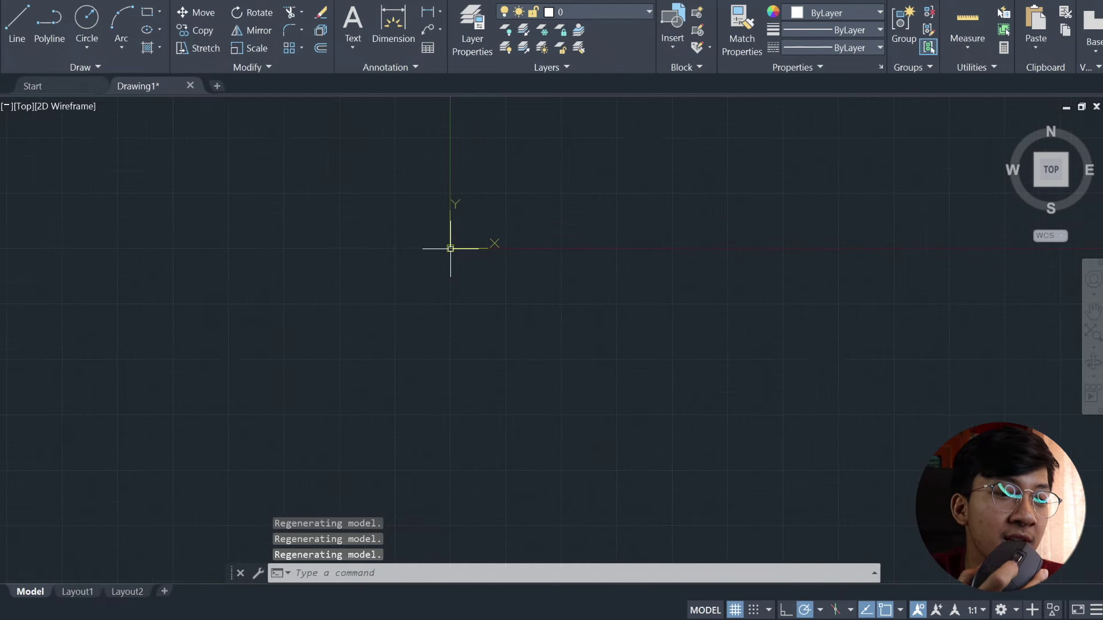
pyautogui.moveTo(645, 246); pyautogui.dragTo(636, 288, button='middle')
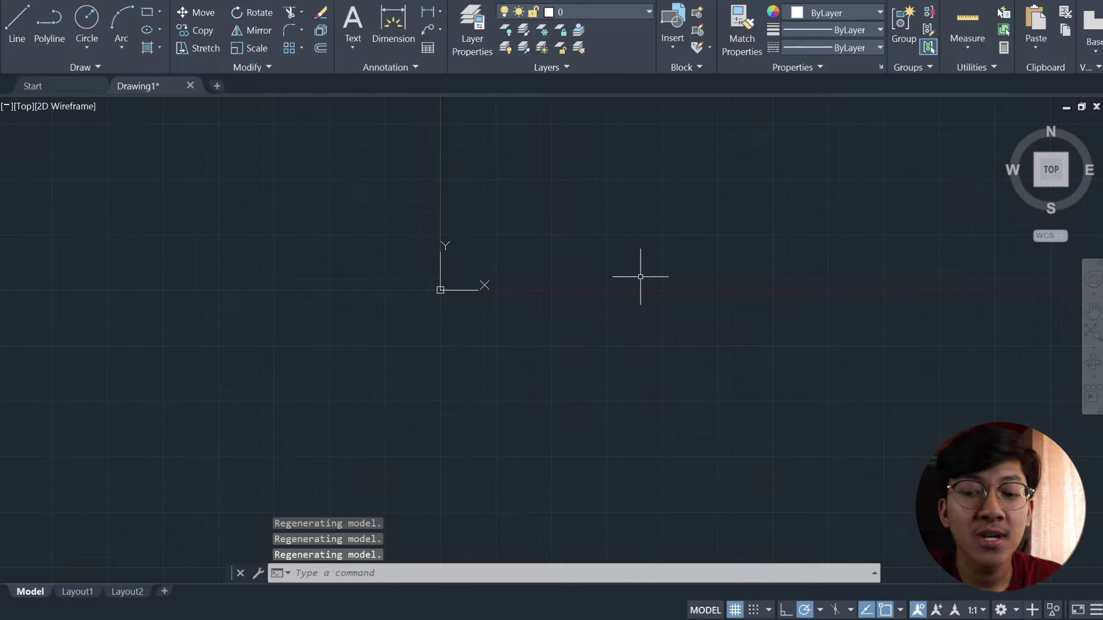
pyautogui.moveTo(621, 275); pyautogui.dragTo(576, 414, button='middle')
pyautogui.moveTo(507, 394); pyautogui.dragTo(537, 308, button='middle')
pyautogui.moveTo(623, 236); pyautogui.dragTo(144, 500, button='middle')
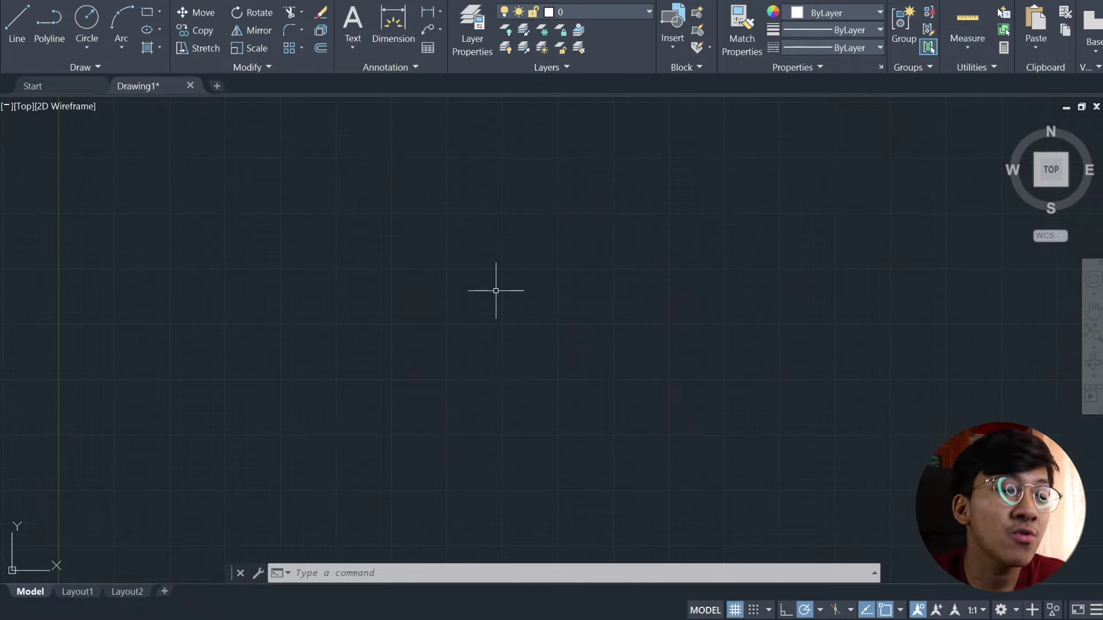
# Run ZOOM, pan across the drawing area, and zoom to fit all the polylines.
pyautogui.write('z')
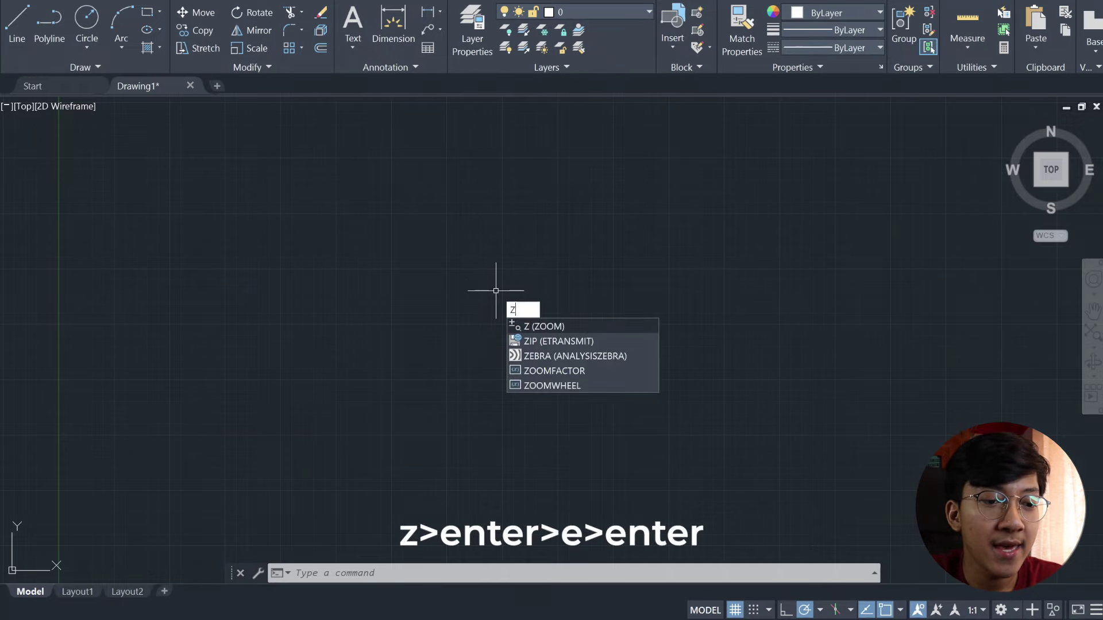
pyautogui.press('Return')
pyautogui.press('Return')
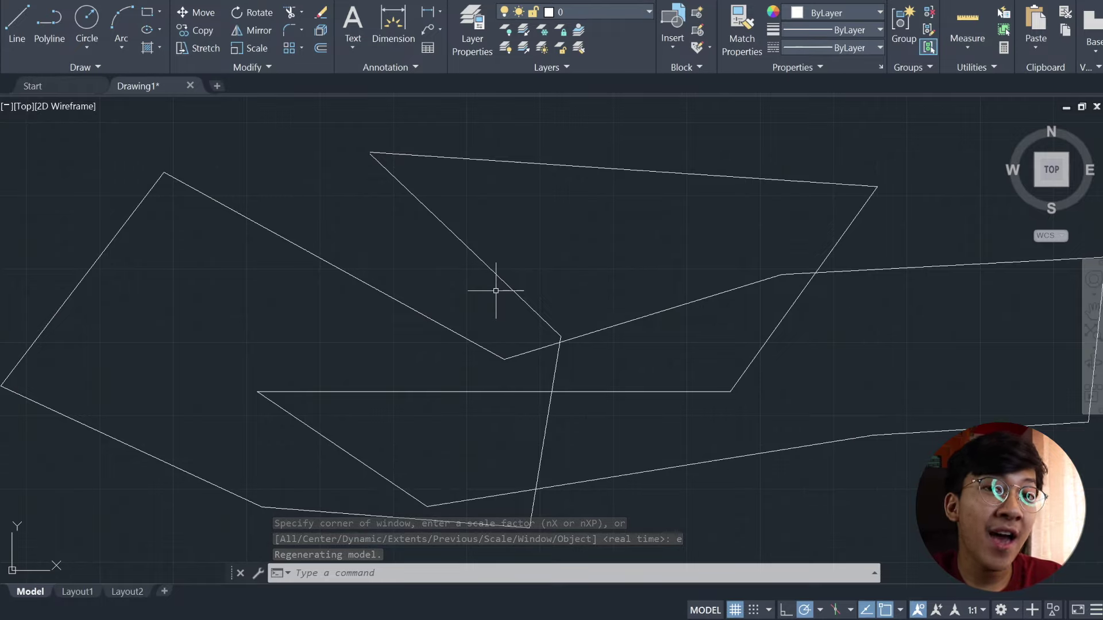
pyautogui.scroll(-3, 501, 292)
pyautogui.scroll(-10, 505, 292)
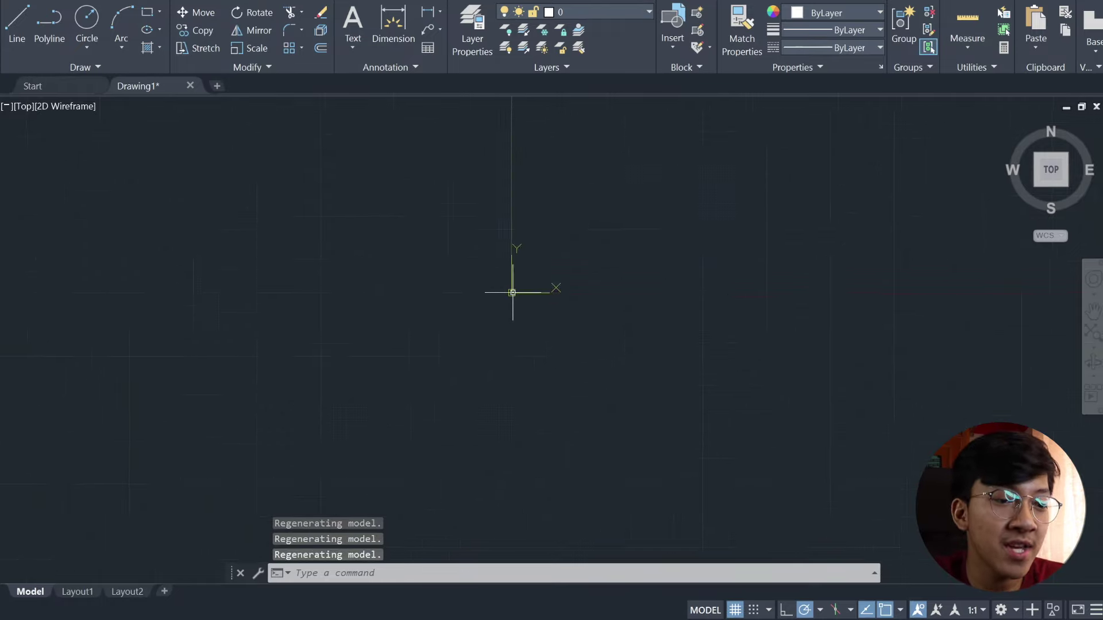
pyautogui.moveTo(560, 289); pyautogui.dragTo(412, 428, button='middle')
pyautogui.moveTo(446, 359); pyautogui.dragTo(556, 405, button='middle')
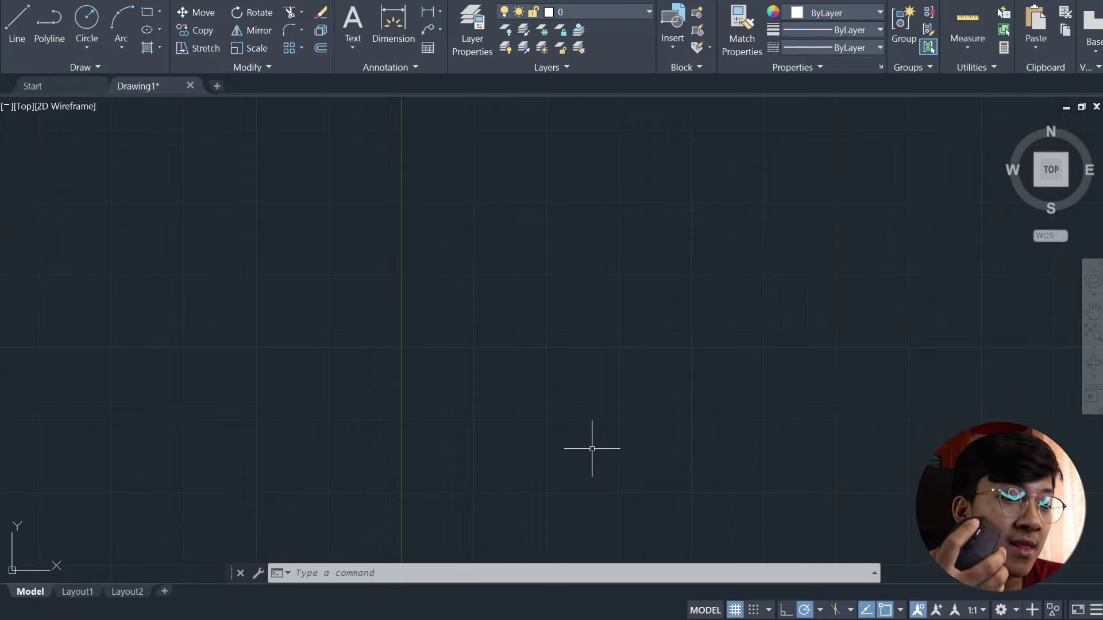
pyautogui.middleClick(592, 448)
pyautogui.middleClick(592, 449)
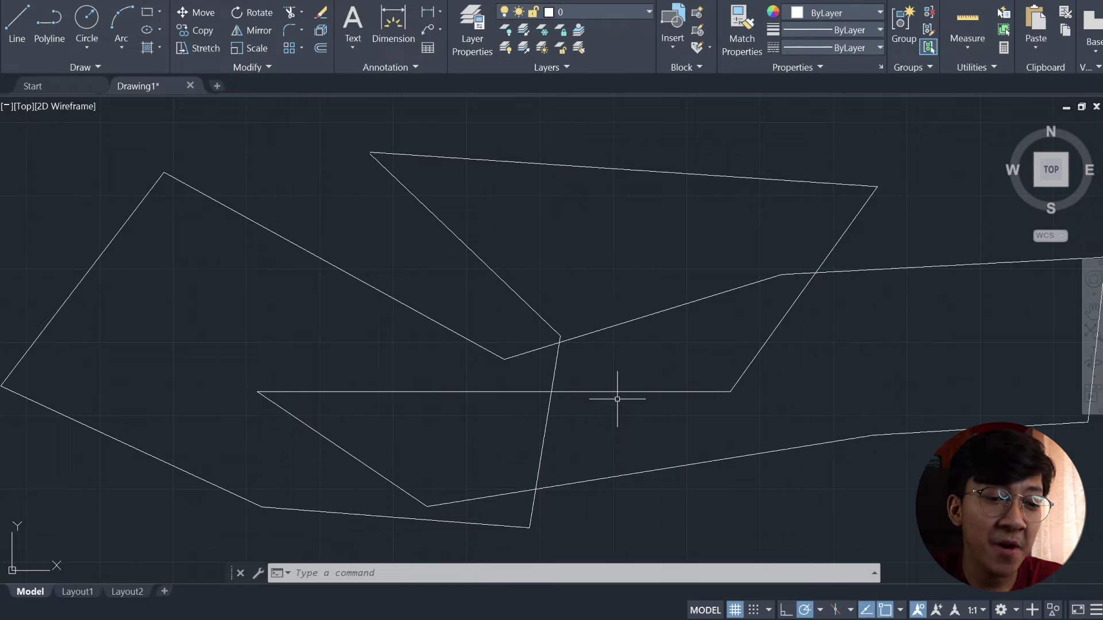
# Zoom out, pan away, then zoom extents again to refit the polylines.
pyautogui.scroll(-10, 622, 272)
pyautogui.moveTo(712, 305)
pyautogui.mouseDown(button='middle')
pyautogui.moveTo(254, 482)
pyautogui.moveTo(500, 284)
pyautogui.moveTo(399, 273)
pyautogui.mouseUp(button='middle')
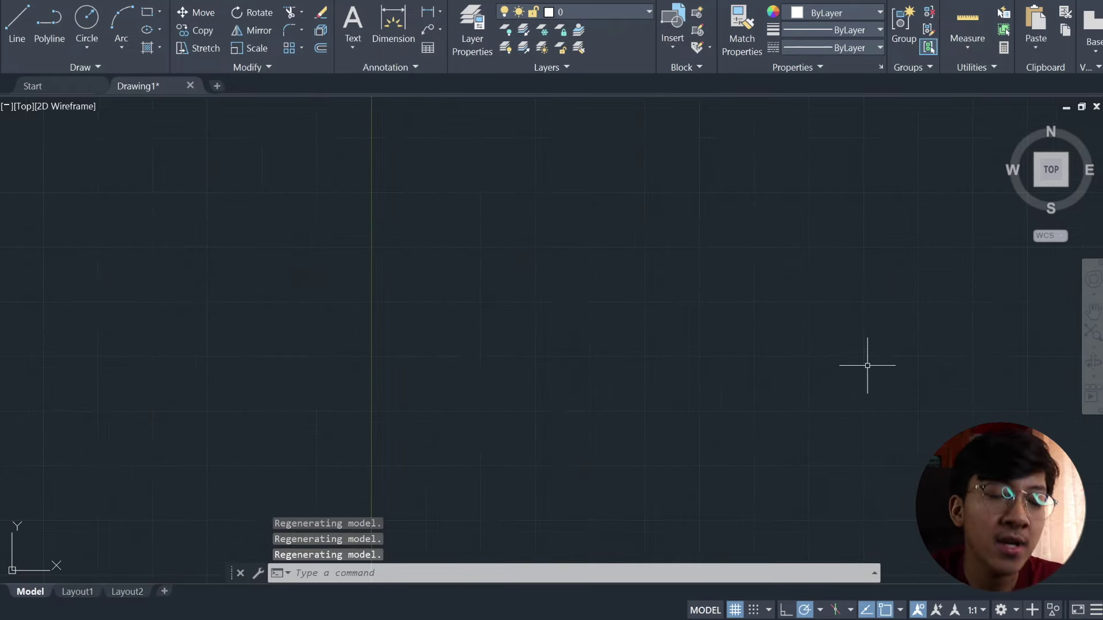
pyautogui.scroll(-1, 868, 366)
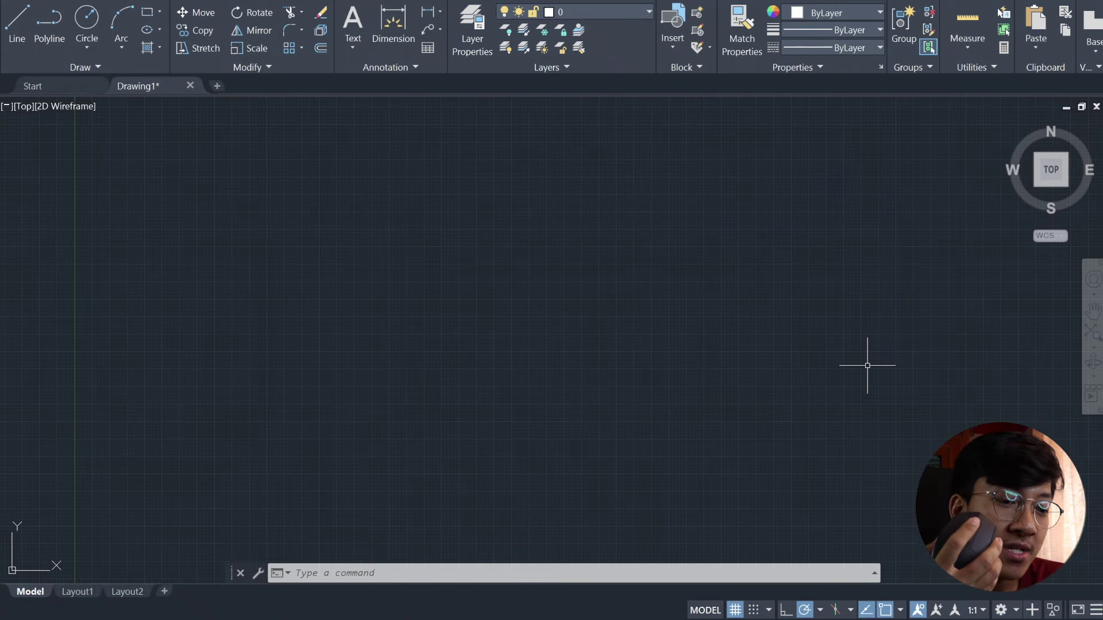
pyautogui.middleClick(868, 365)
pyautogui.middleClick(867, 365)
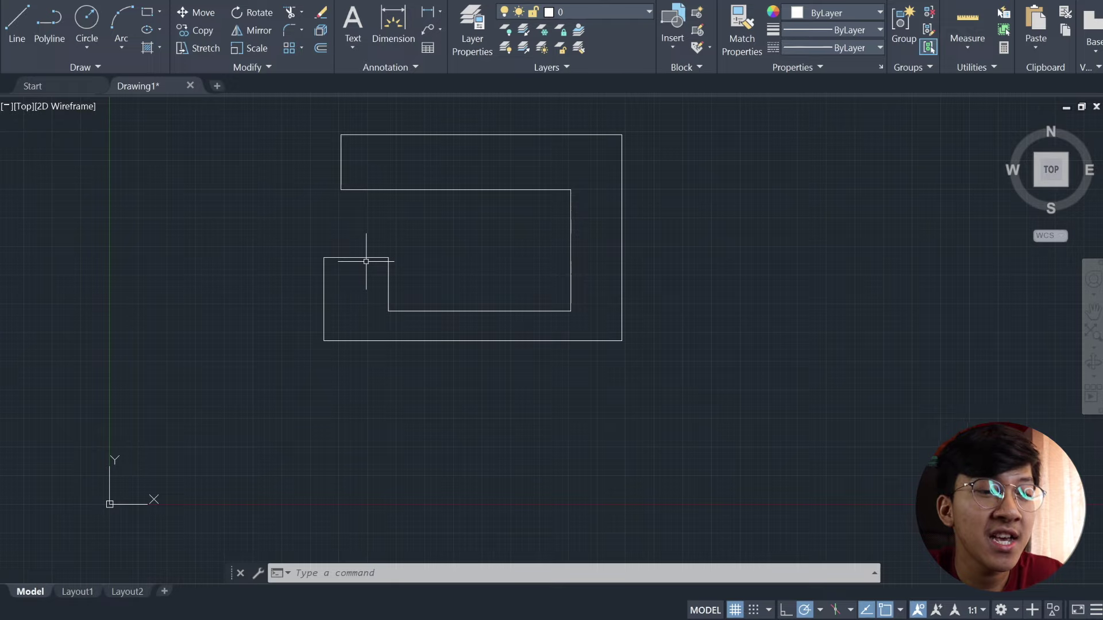
# Draw a short vertical line below the stepped outline, then start the TR trim/extend command.
pyautogui.click(17, 23)
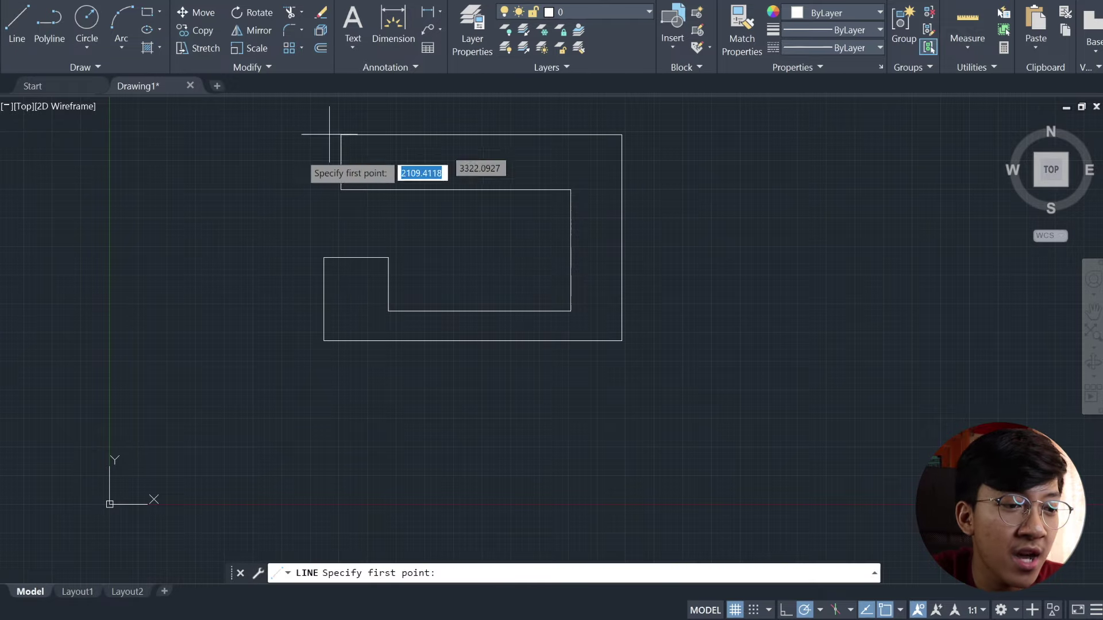
pyautogui.moveTo(382, 382); pyautogui.dragTo(379, 311, button='middle')
pyautogui.click(434, 503)
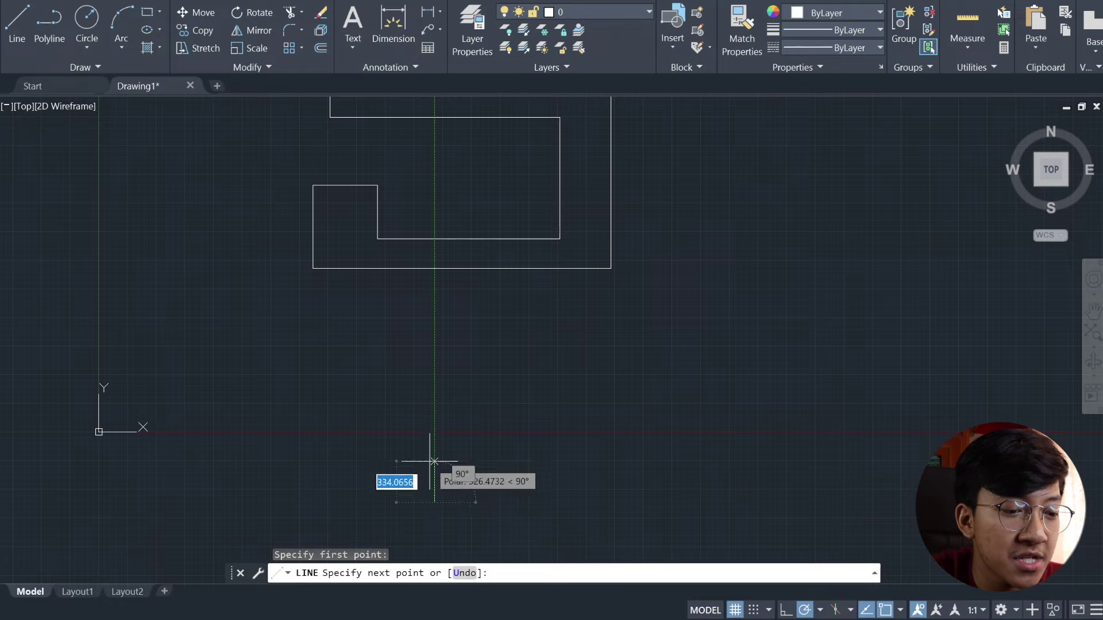
pyautogui.click(434, 416)
pyautogui.press('Escape')
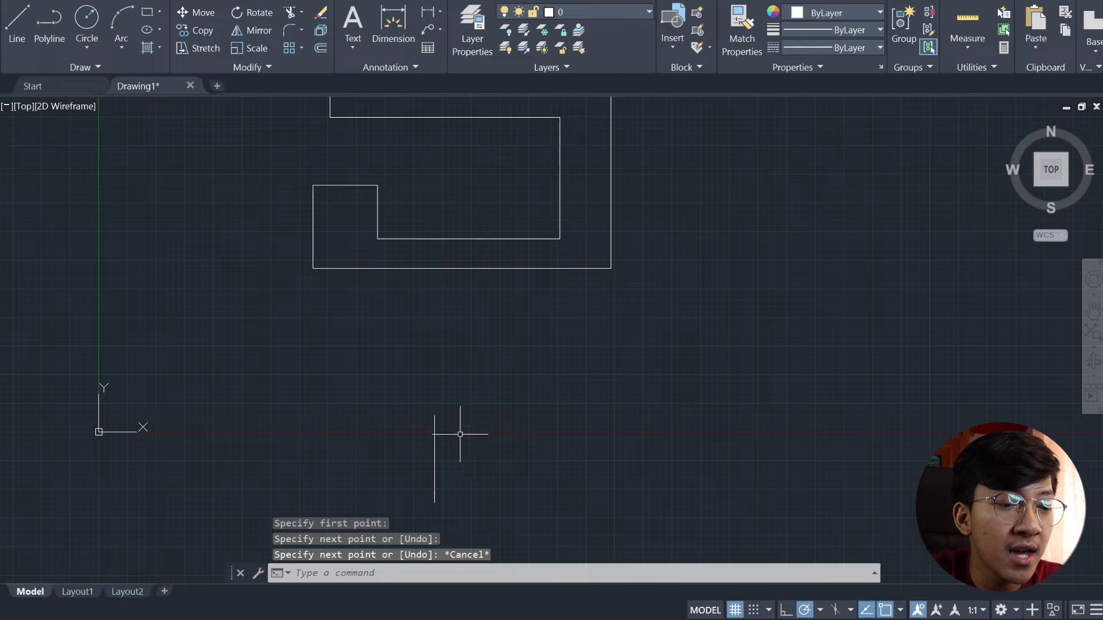
pyautogui.click(434, 426)
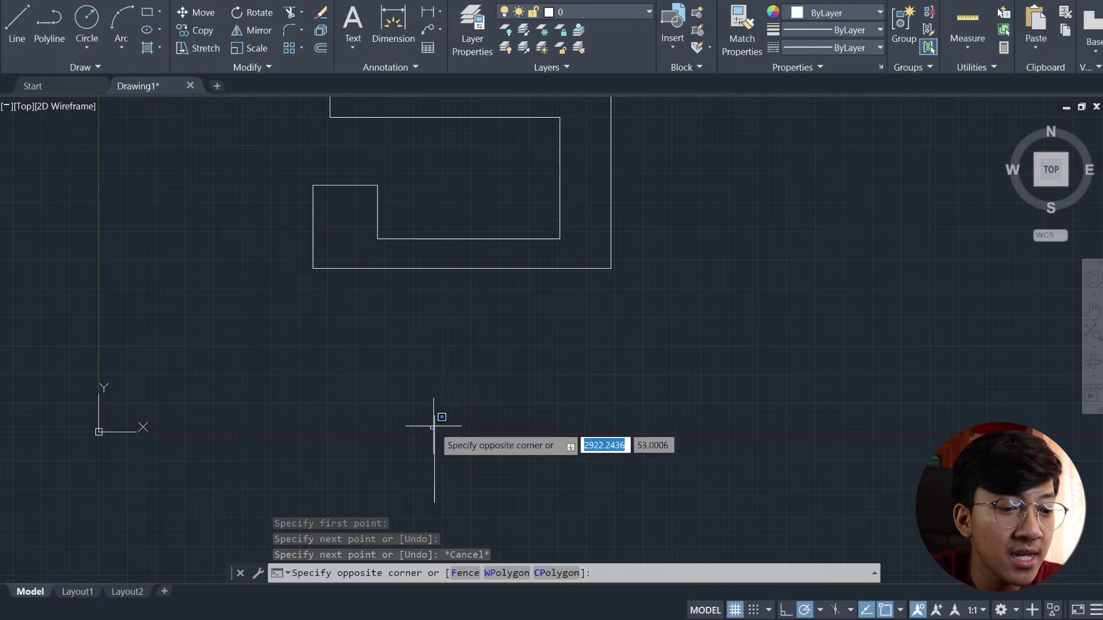
pyautogui.press('Escape')
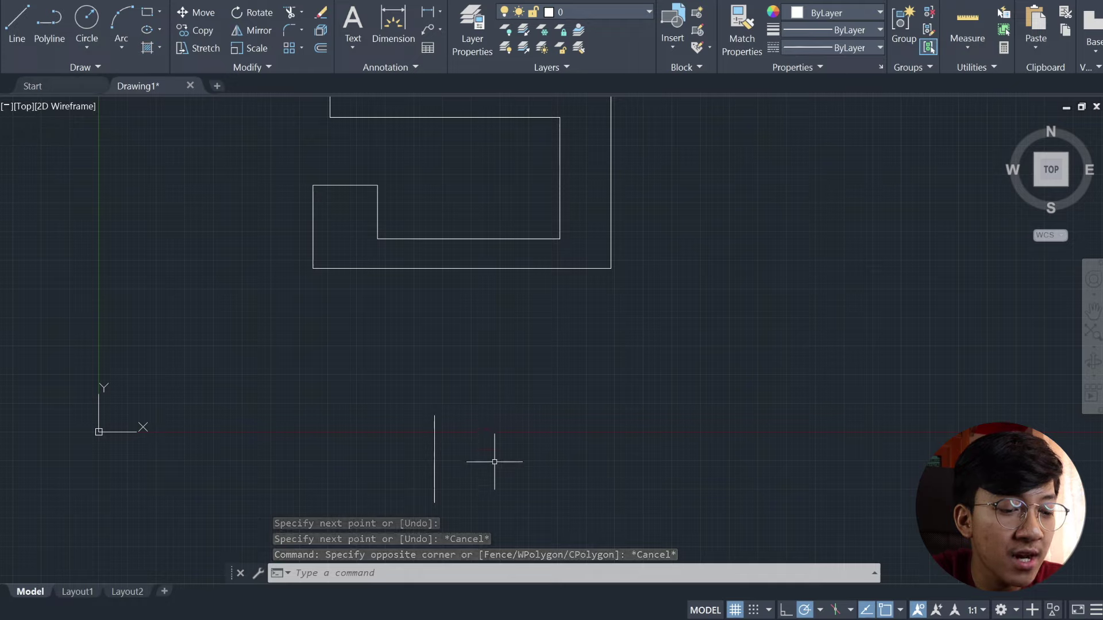
pyautogui.write('tr')
pyautogui.press('Return')
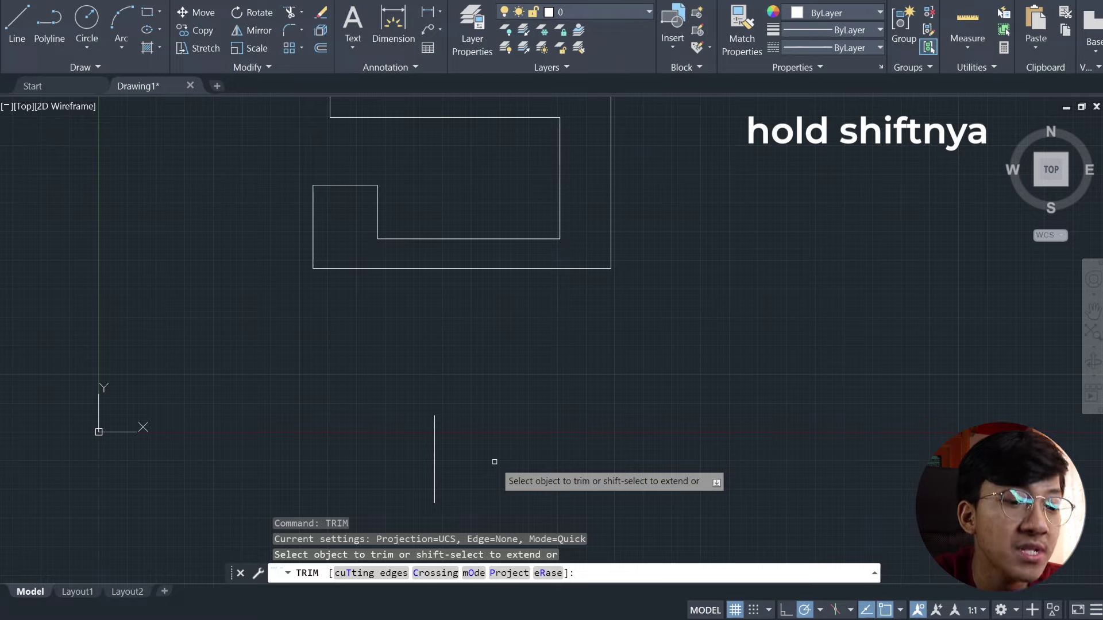
# Shift-click the vertical line in TRIM to extend it up to the outline's bottom edge.
pyautogui.keyDown('shift'); pyautogui.click(434, 421); pyautogui.keyUp('shift')
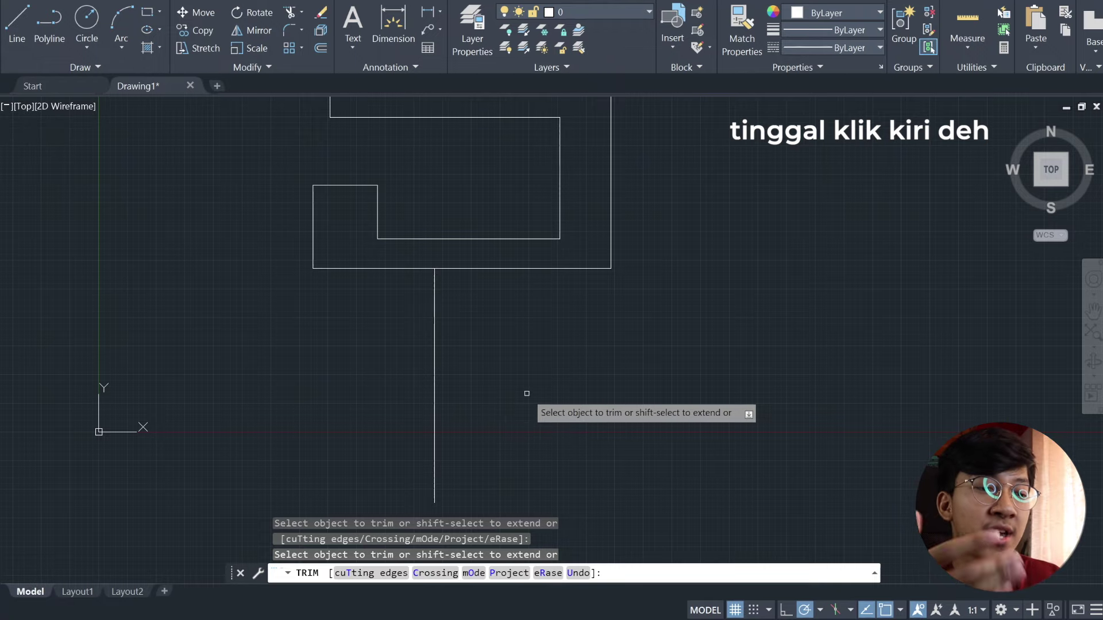
pyautogui.press('Escape')
pyautogui.moveTo(430, 421); pyautogui.dragTo(381, 470, button='middle')
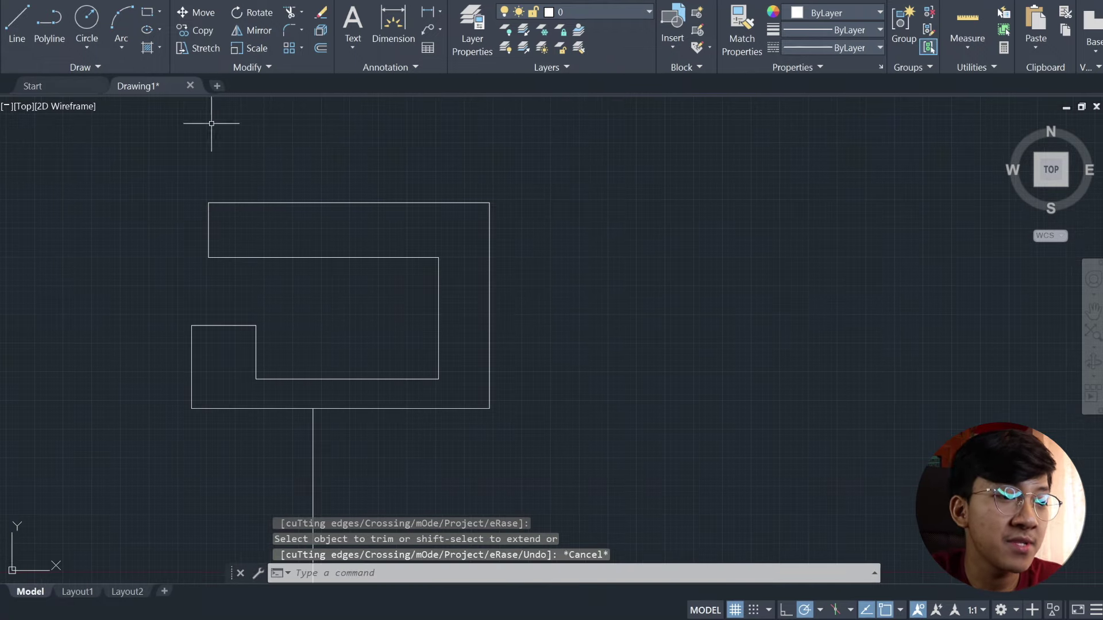
# Draw a horizontal line right of the stepped outline, testing and undoing a connecting line.
pyautogui.write('l')
pyautogui.press('Return')
pyautogui.click(695, 292)
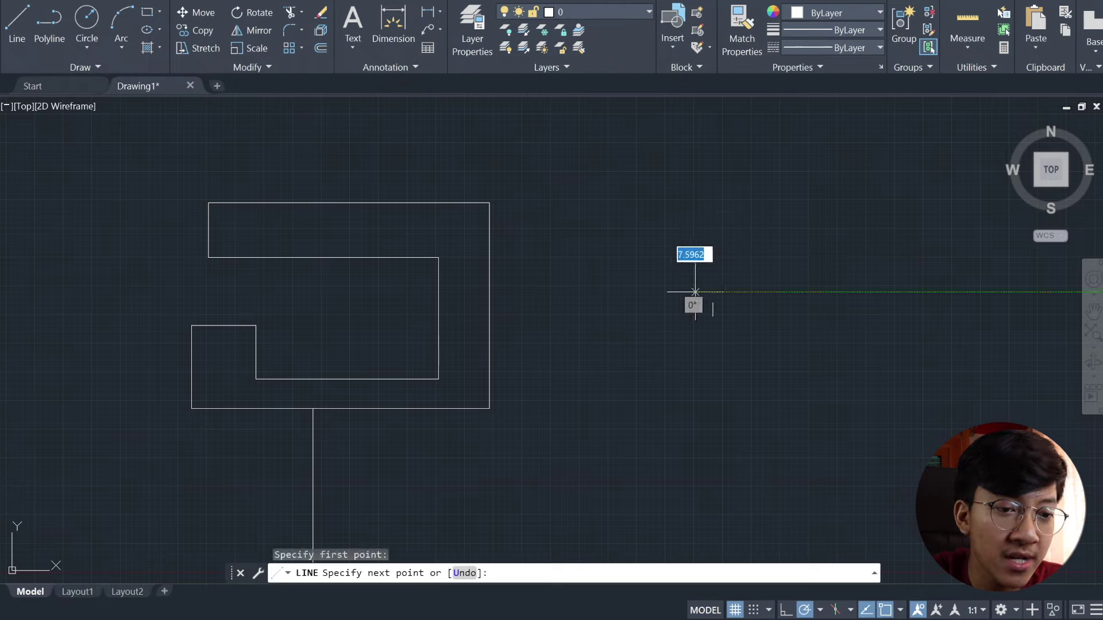
pyautogui.click(925, 292)
pyautogui.press('Escape')
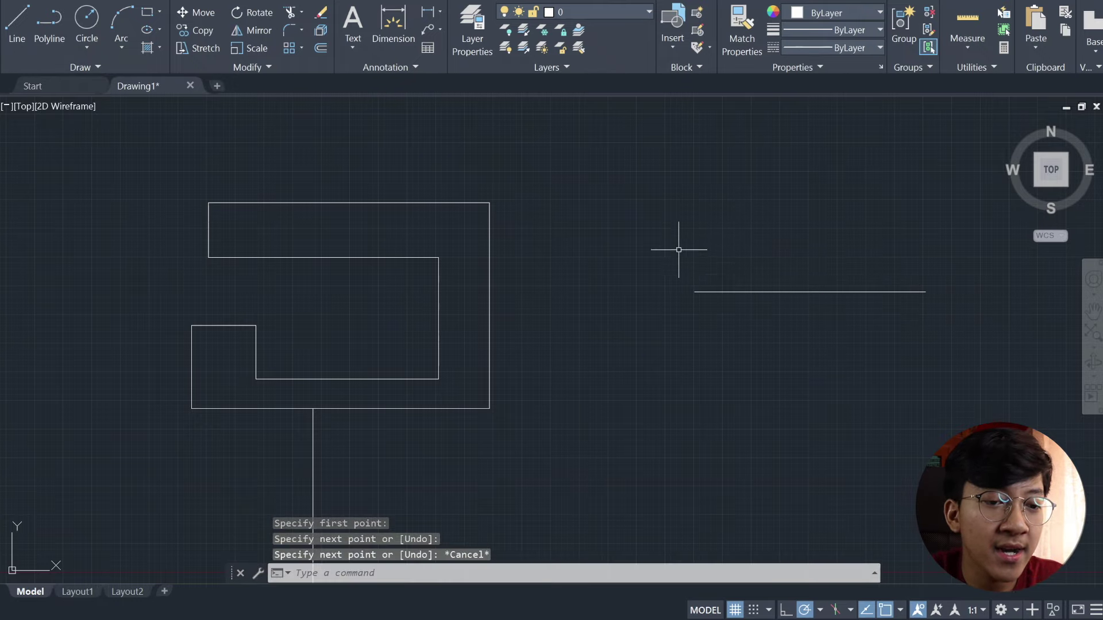
pyautogui.press('Return')
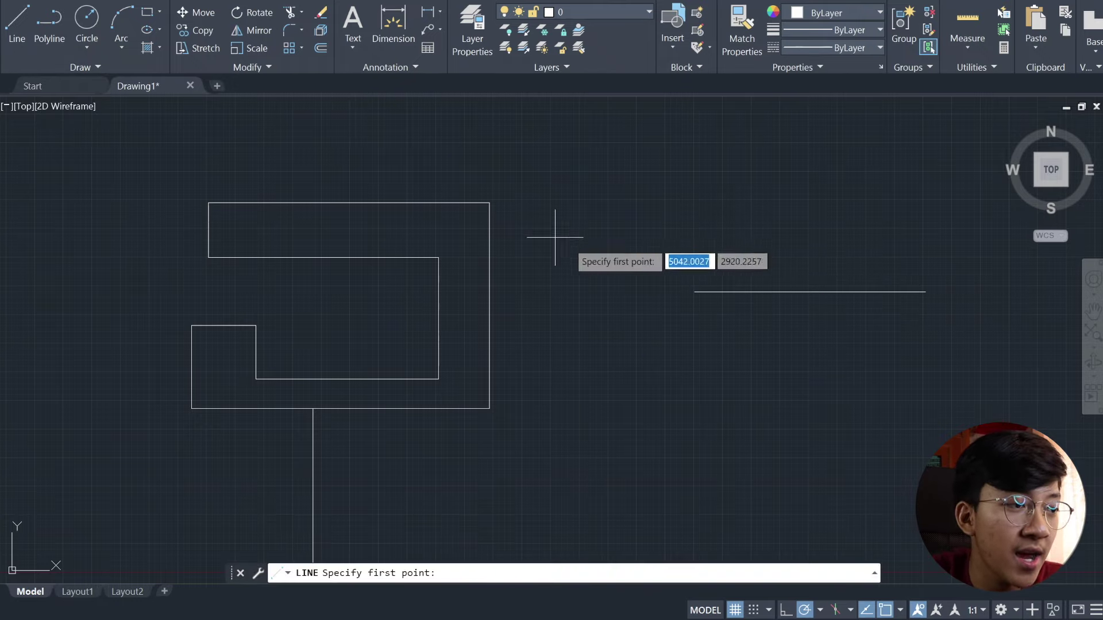
pyautogui.click(692, 292)
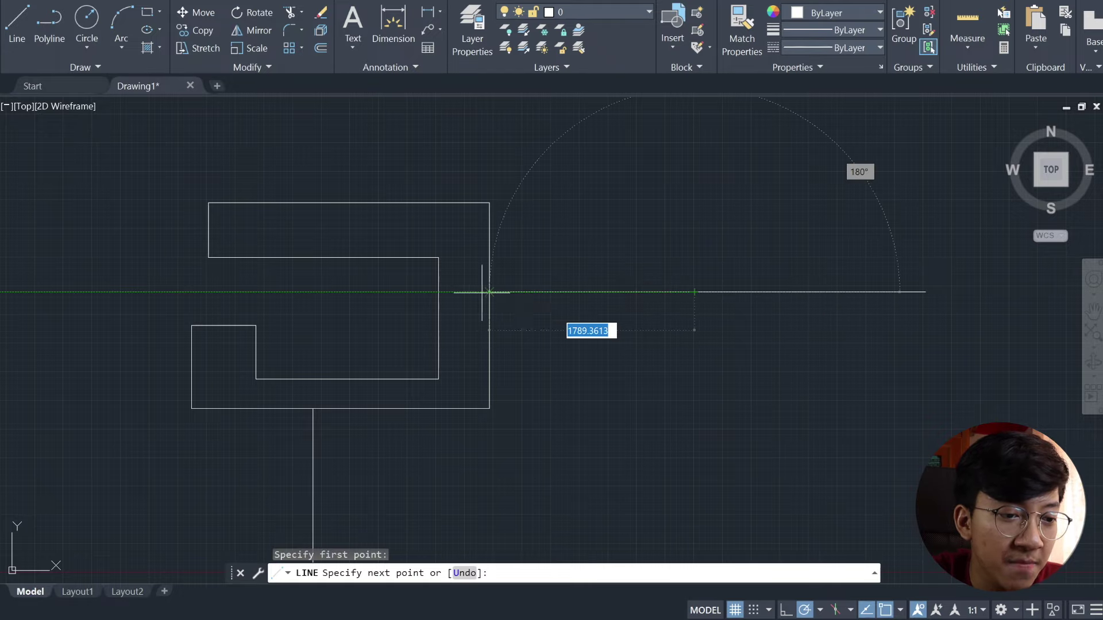
pyautogui.click(489, 292)
pyautogui.press('Escape')
pyautogui.hotkey('ctrl', 'z')
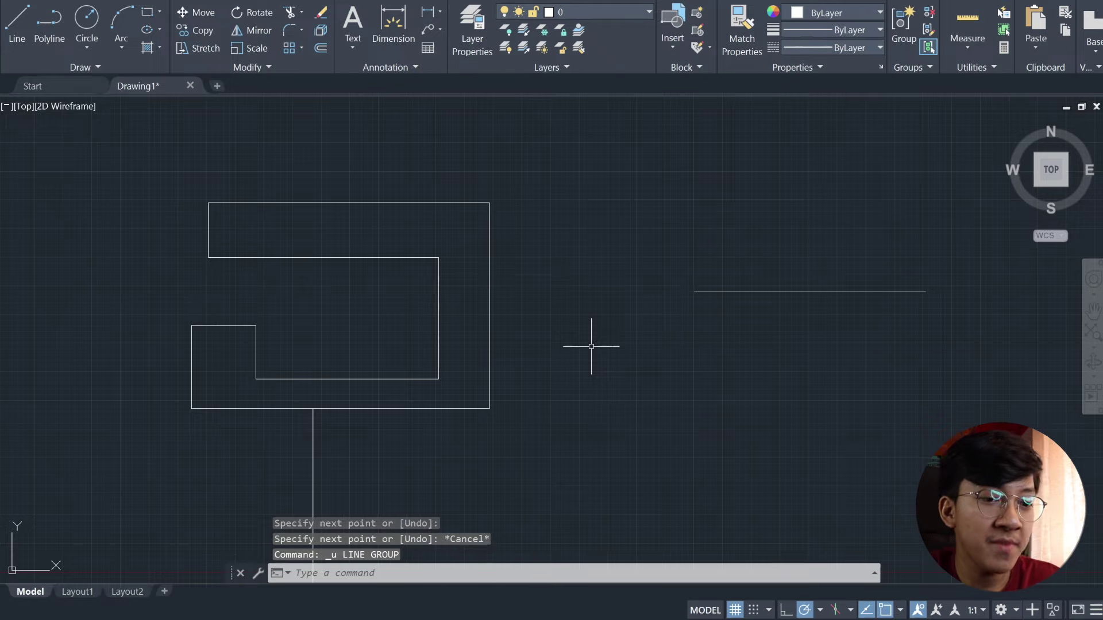
# Extend the horizontal line left to the outline's right edge using TRIM.
pyautogui.write('tri')
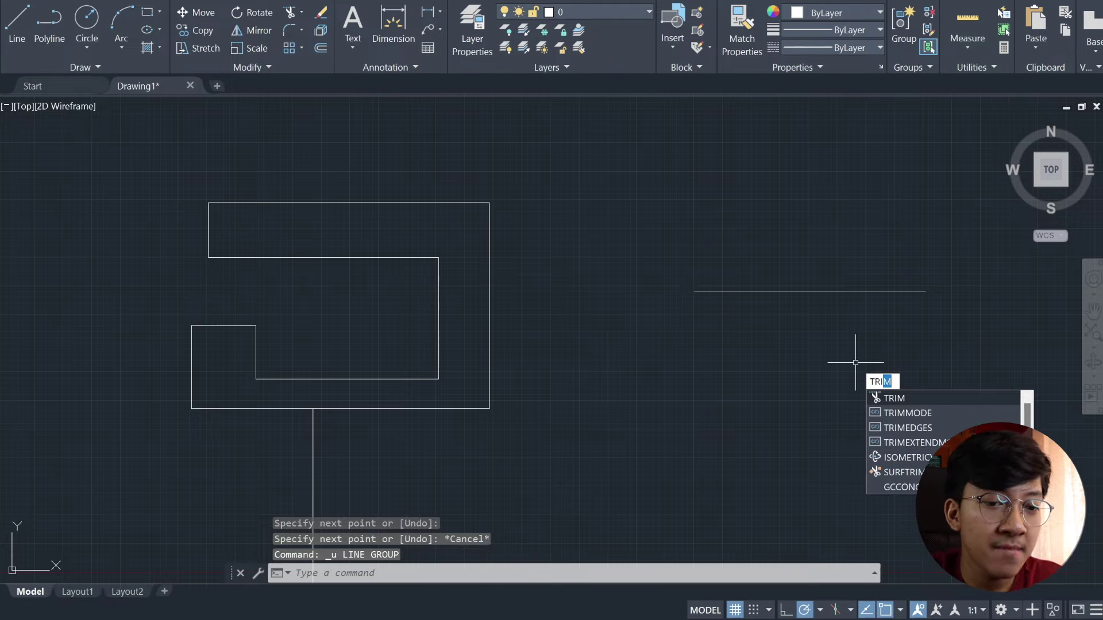
pyautogui.press('Return')
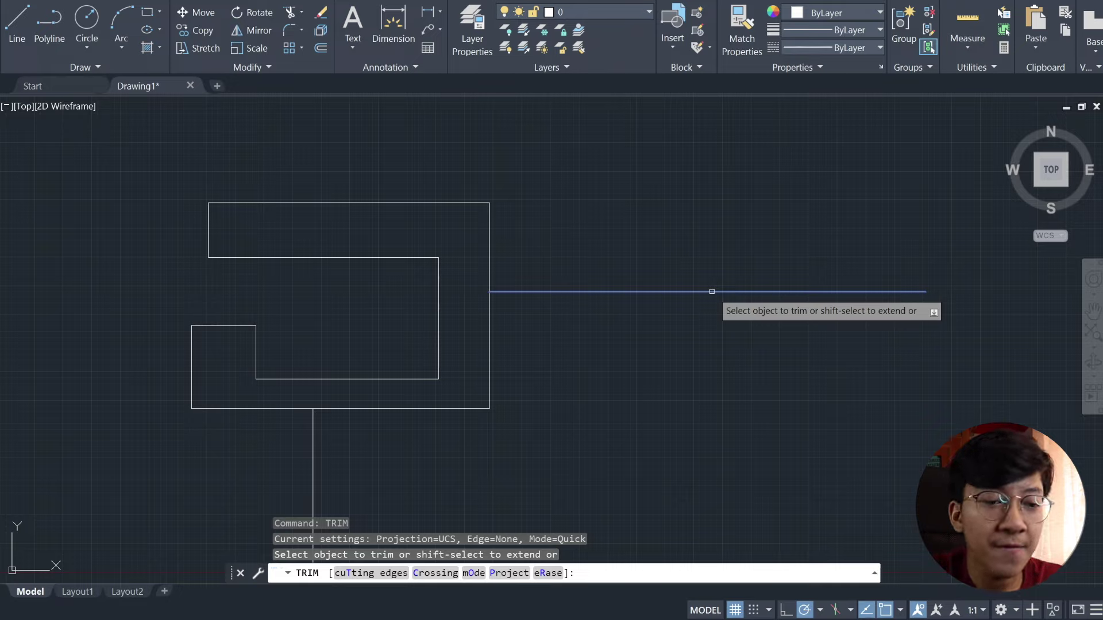
pyautogui.keyDown('shift'); pyautogui.click(712, 292); pyautogui.keyUp('shift')
pyautogui.scroll(-1, 603, 325)
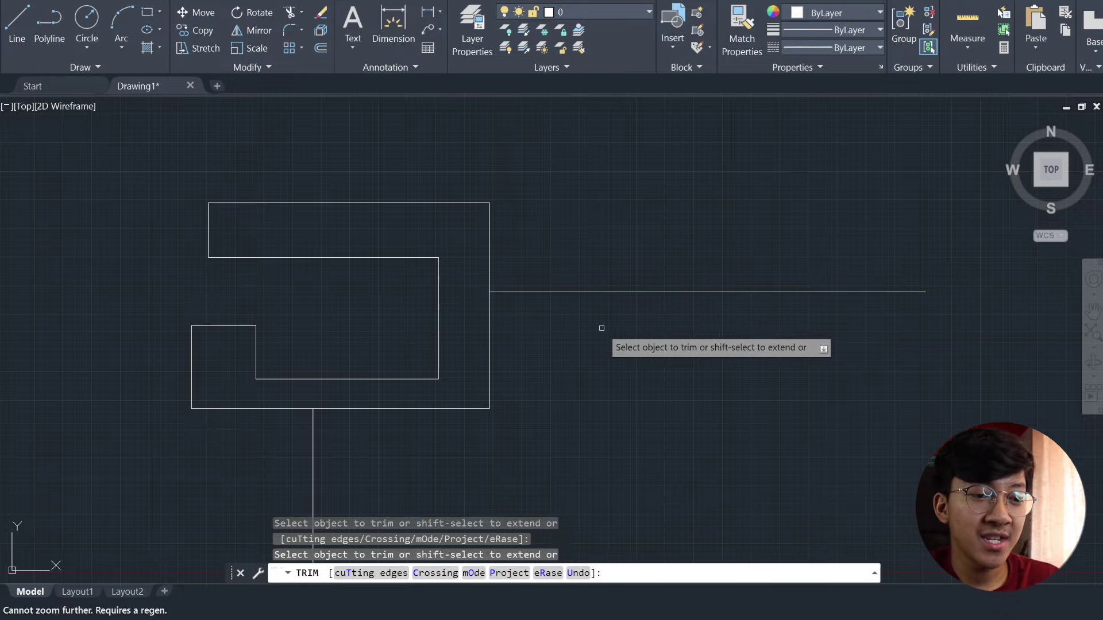
pyautogui.press('Escape')
pyautogui.moveTo(343, 264); pyautogui.dragTo(487, 298, button='middle')
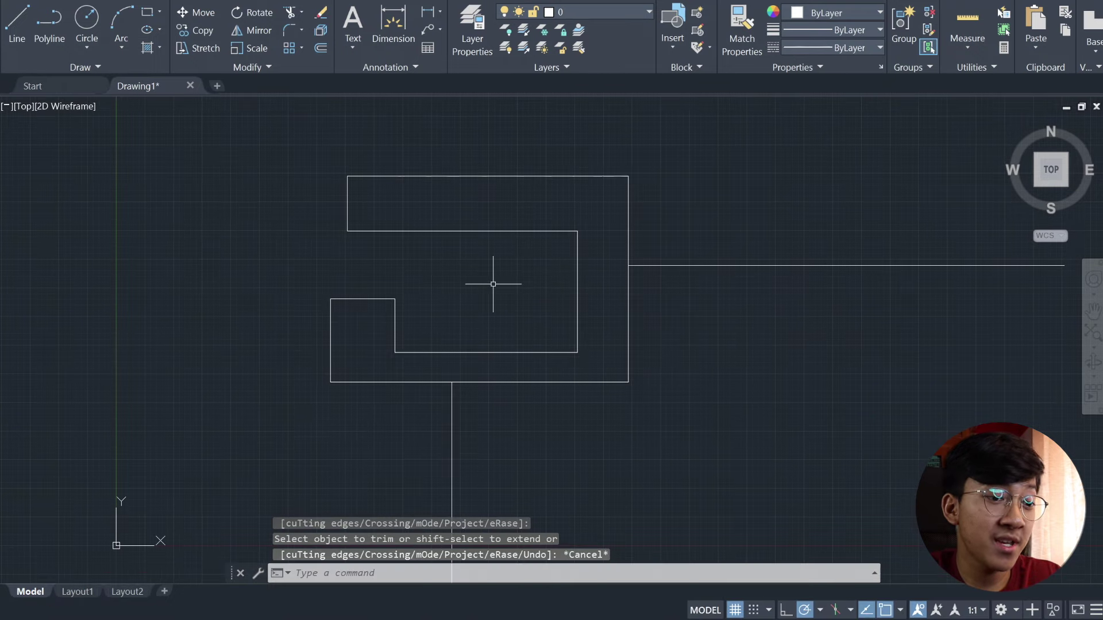
# Draw a short vertical line above the outline and extend it down to the top edge.
pyautogui.click(17, 23)
pyautogui.moveTo(489, 162); pyautogui.dragTo(487, 237, button='middle')
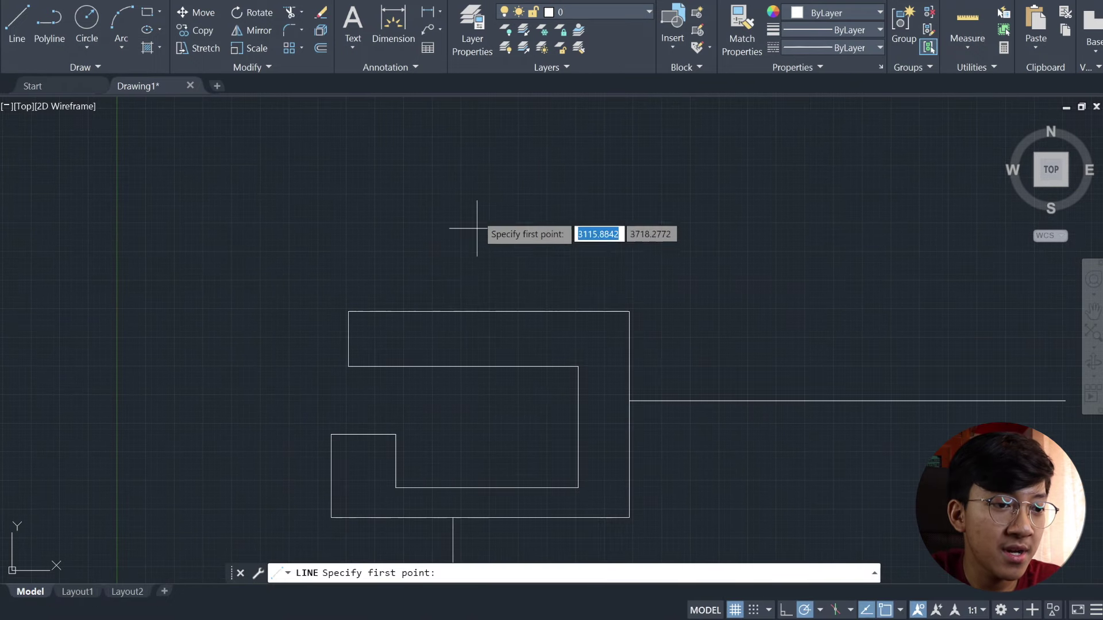
pyautogui.click(489, 142)
pyautogui.click(489, 168)
pyautogui.press('Escape')
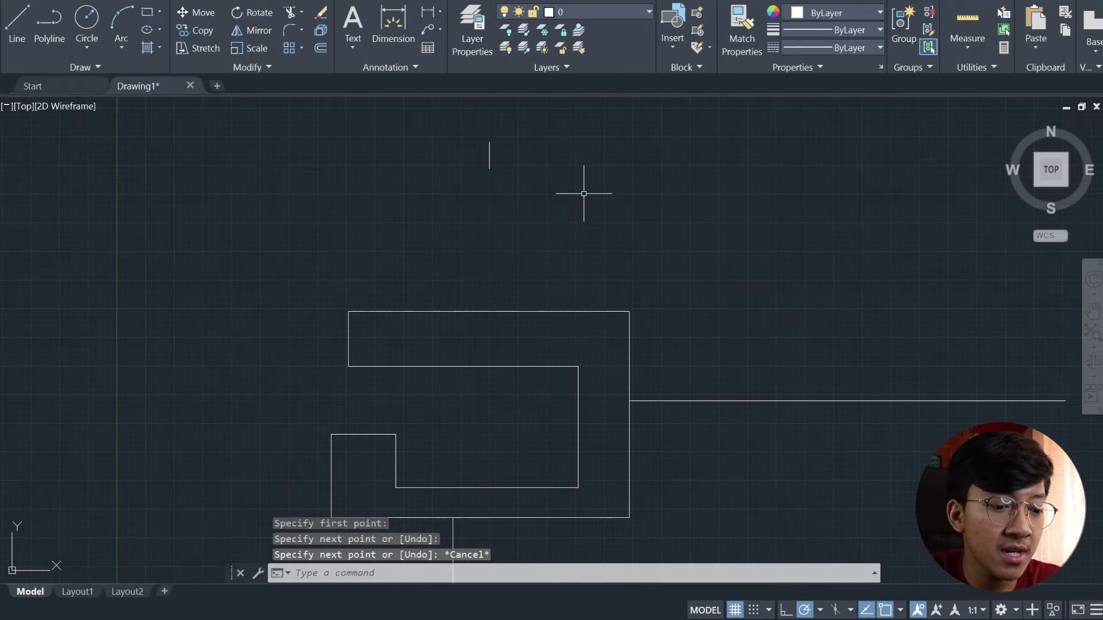
pyautogui.write('tr')
pyautogui.press('Return')
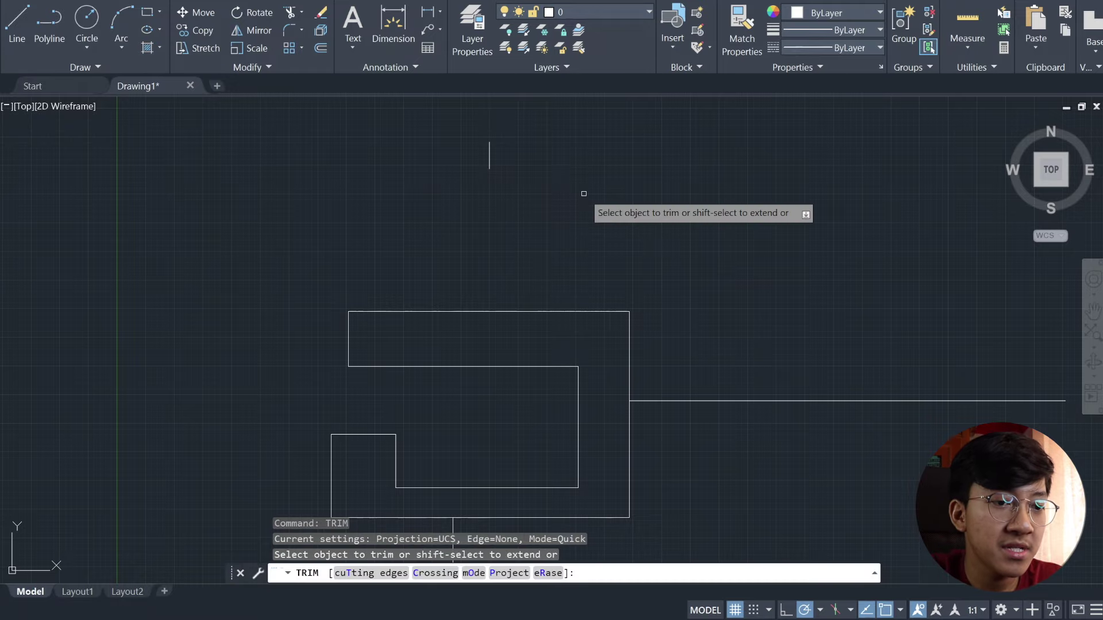
pyautogui.keyDown('shift'); pyautogui.click(491, 166); pyautogui.keyUp('shift')
pyautogui.moveTo(492, 247); pyautogui.dragTo(660, 190, button='middle')
pyautogui.press('Escape')
# Draw a short horizontal line and extend it right to the outline's inner vertical edge.
pyautogui.write('l')
pyautogui.press('Return')
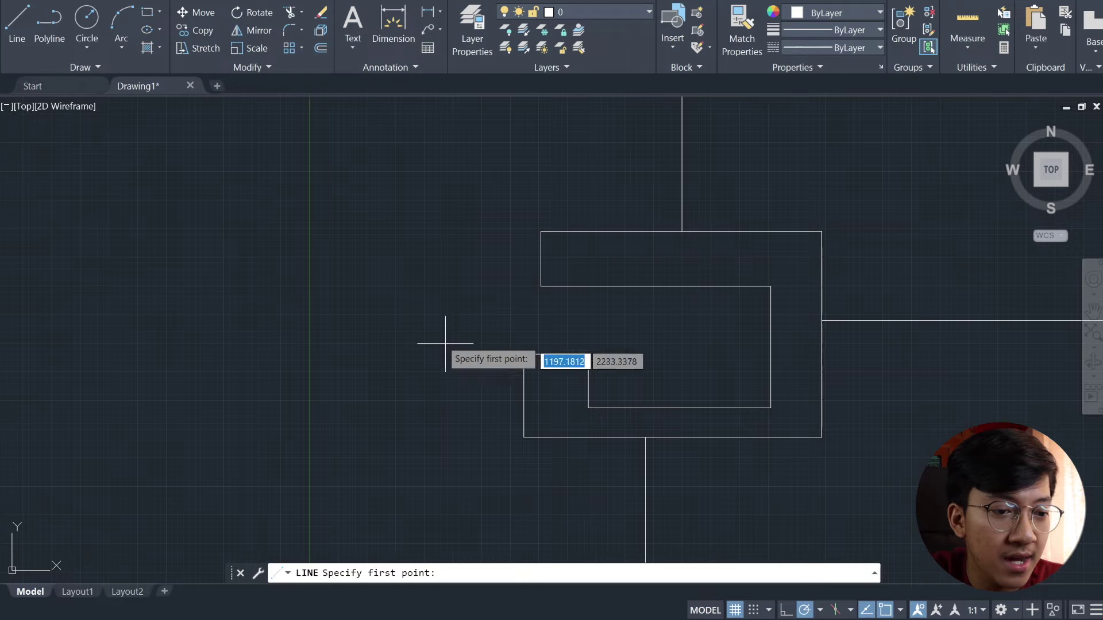
pyautogui.click(333, 314)
pyautogui.click(370, 314)
pyautogui.press('Escape')
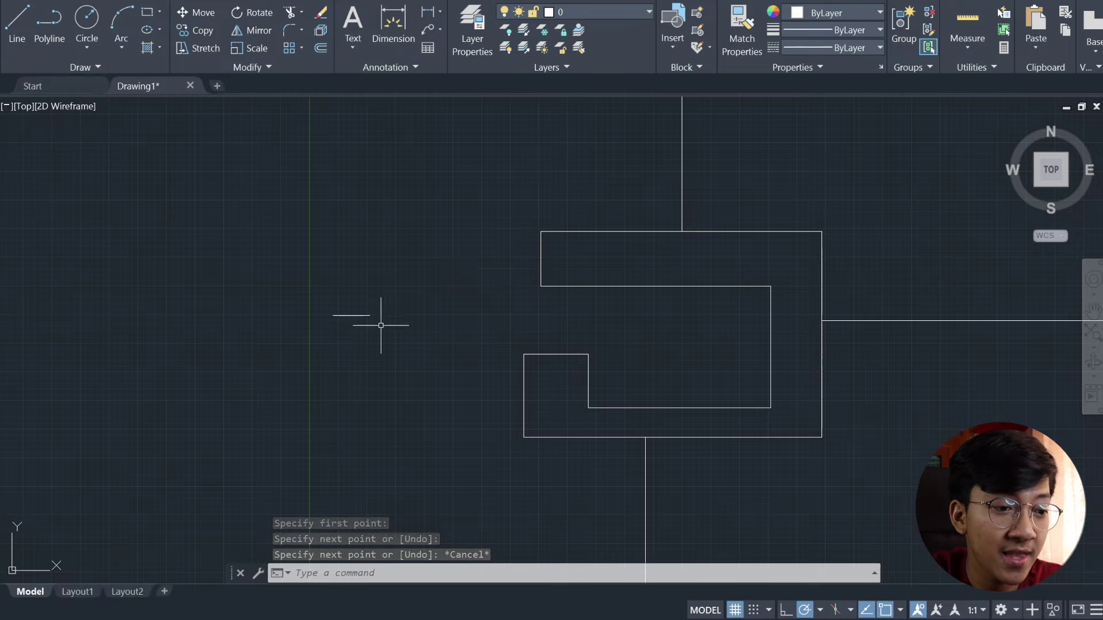
pyautogui.write('tri')
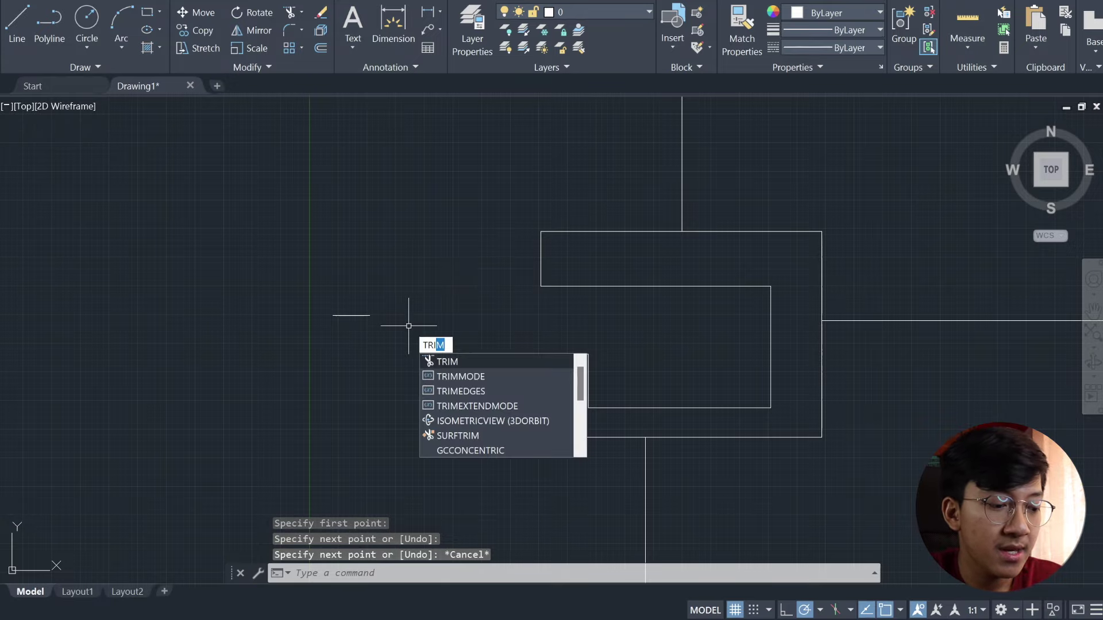
pyautogui.press('Return')
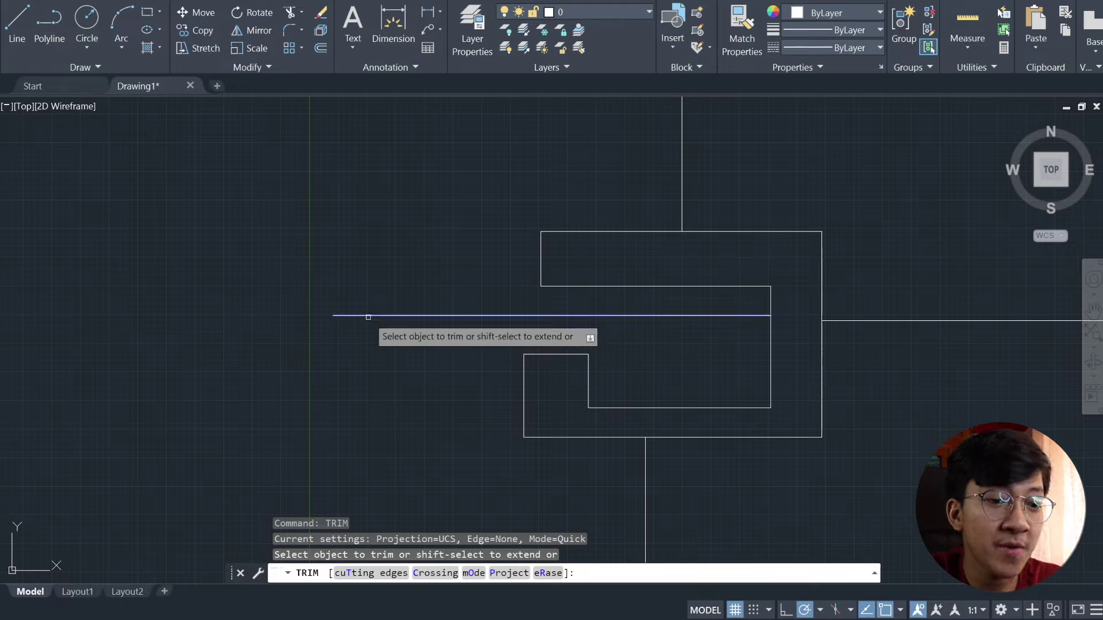
pyautogui.keyDown('shift'); pyautogui.click(368, 318); pyautogui.keyUp('shift')
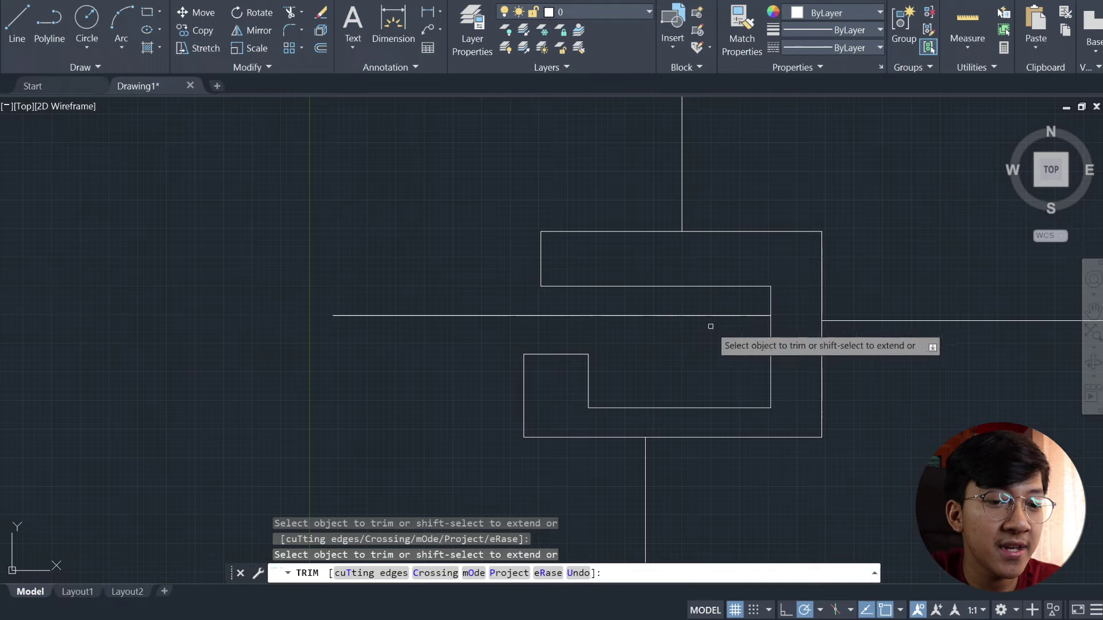
pyautogui.press('Escape')
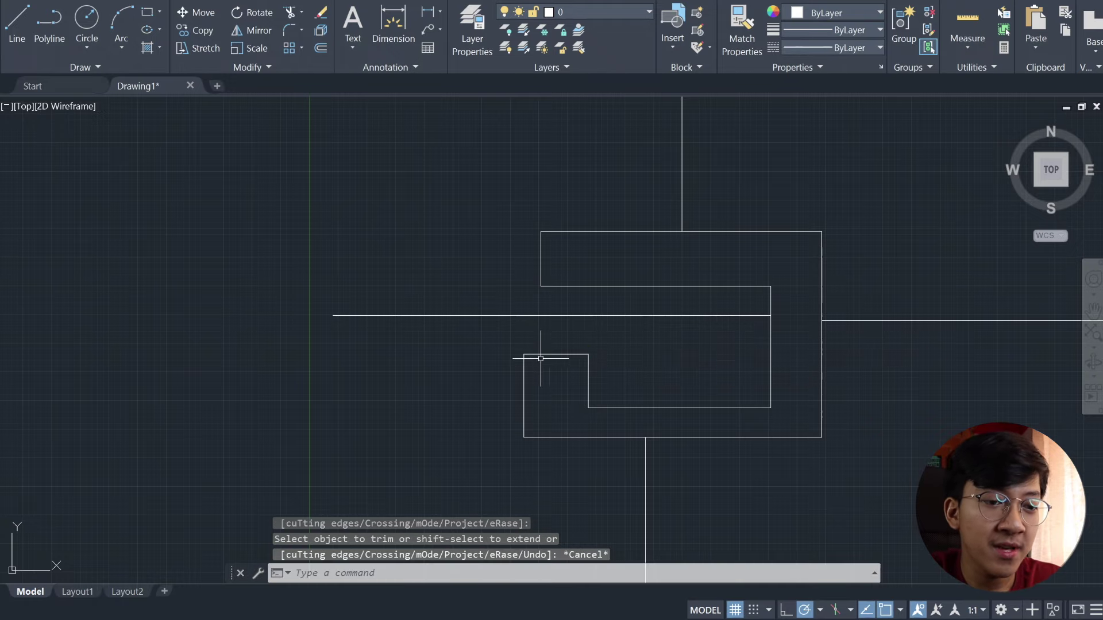
pyautogui.scroll(-2, 536, 362)
pyautogui.scroll(3, 581, 331)
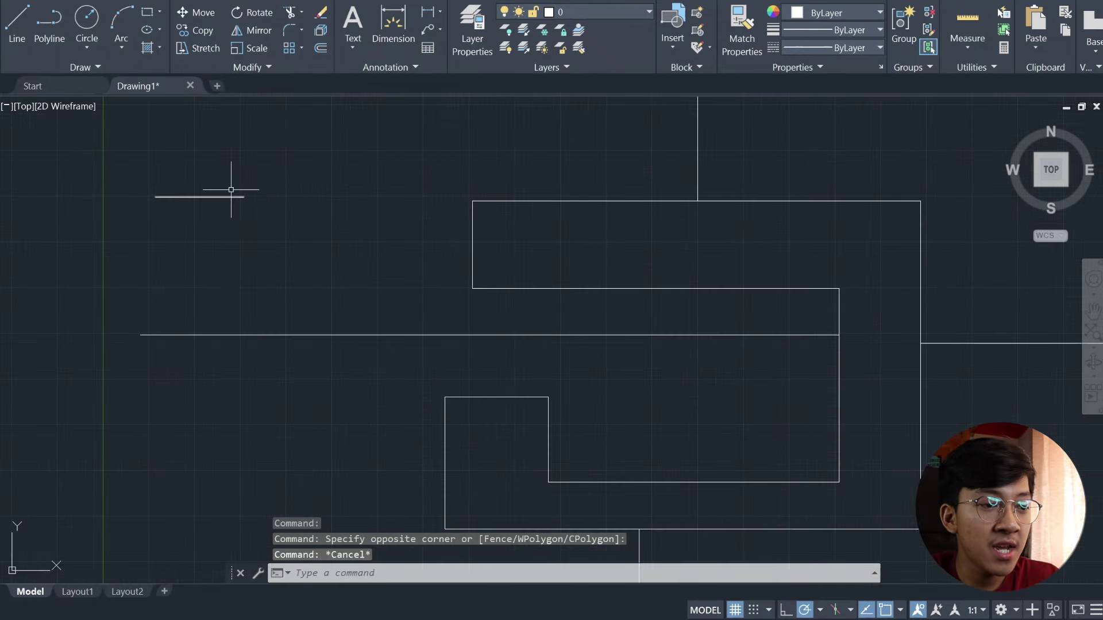
# Select the short upper-left line and abandon a new line anchored at its end.
pyautogui.click(242, 197)
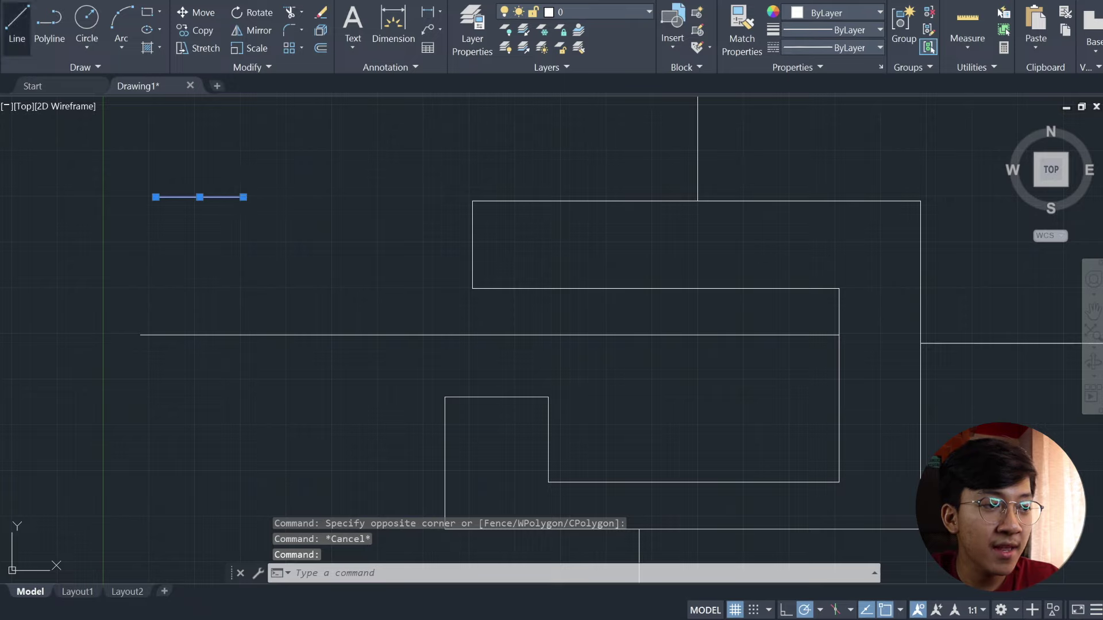
pyautogui.click(16, 23)
pyautogui.click(244, 197)
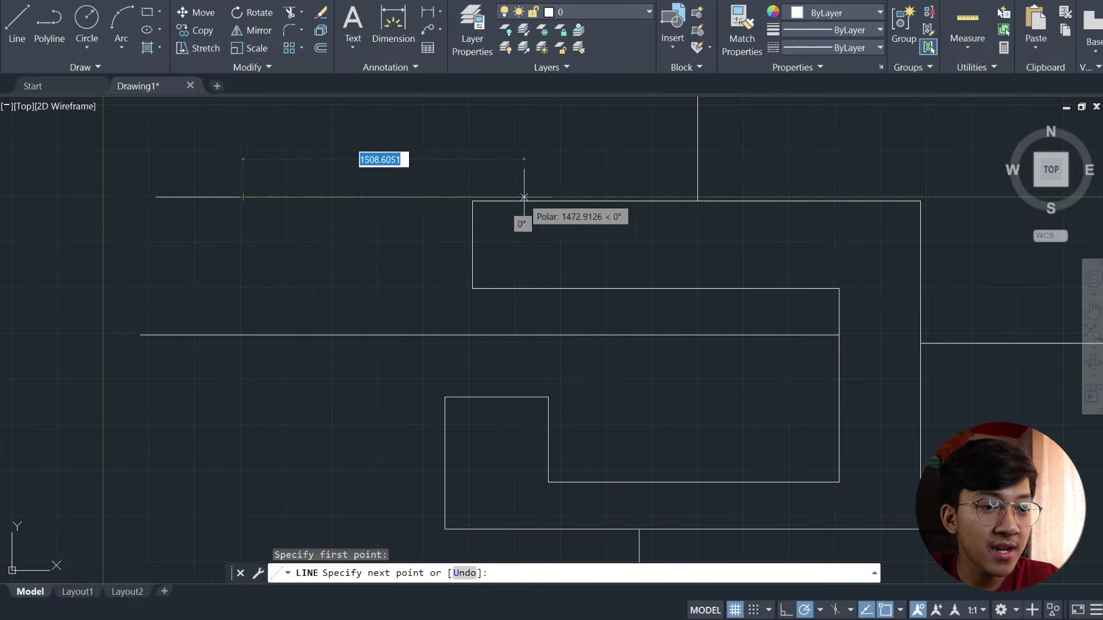
pyautogui.press('Escape')
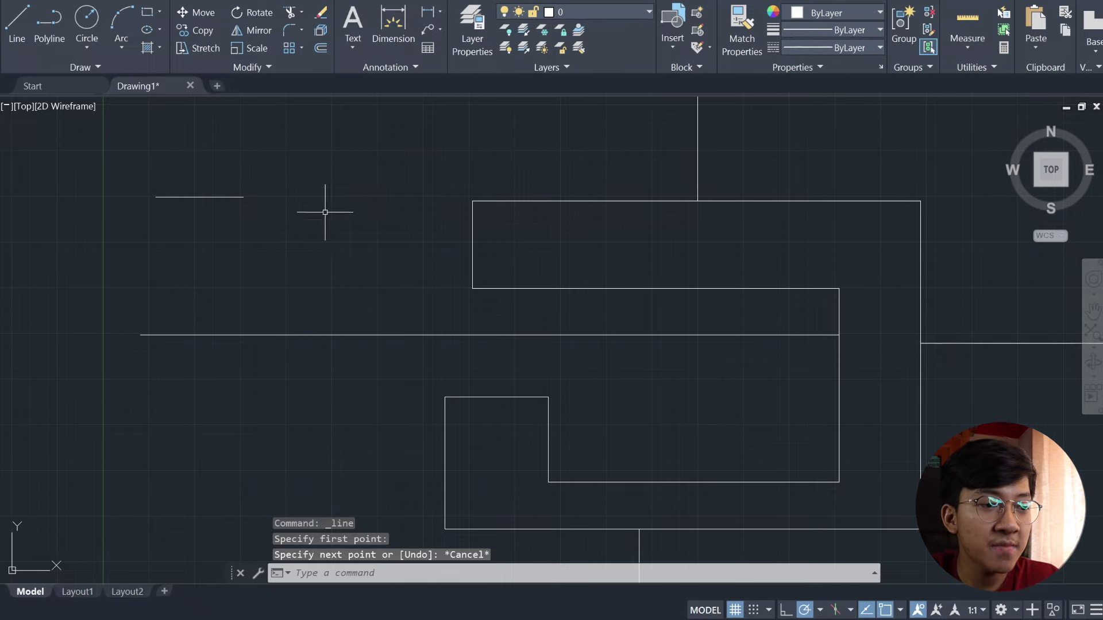
# Extend the short upper-left line right to meet the vertical line with TR.
pyautogui.write('tr')
pyautogui.press('Return')
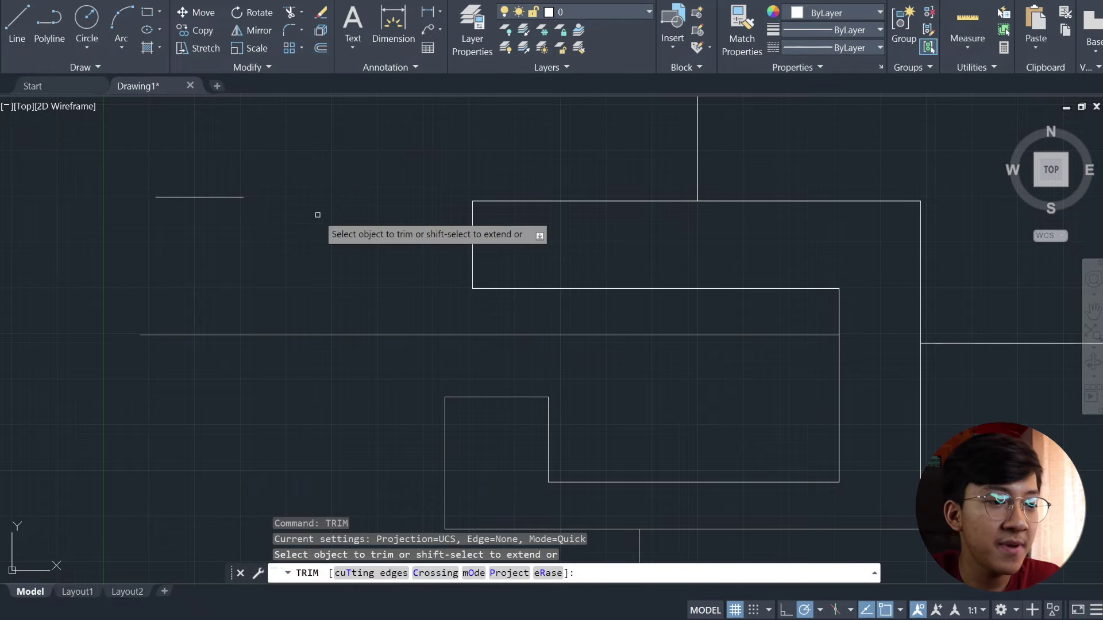
pyautogui.keyDown('shift'); pyautogui.click(238, 197); pyautogui.keyUp('shift')
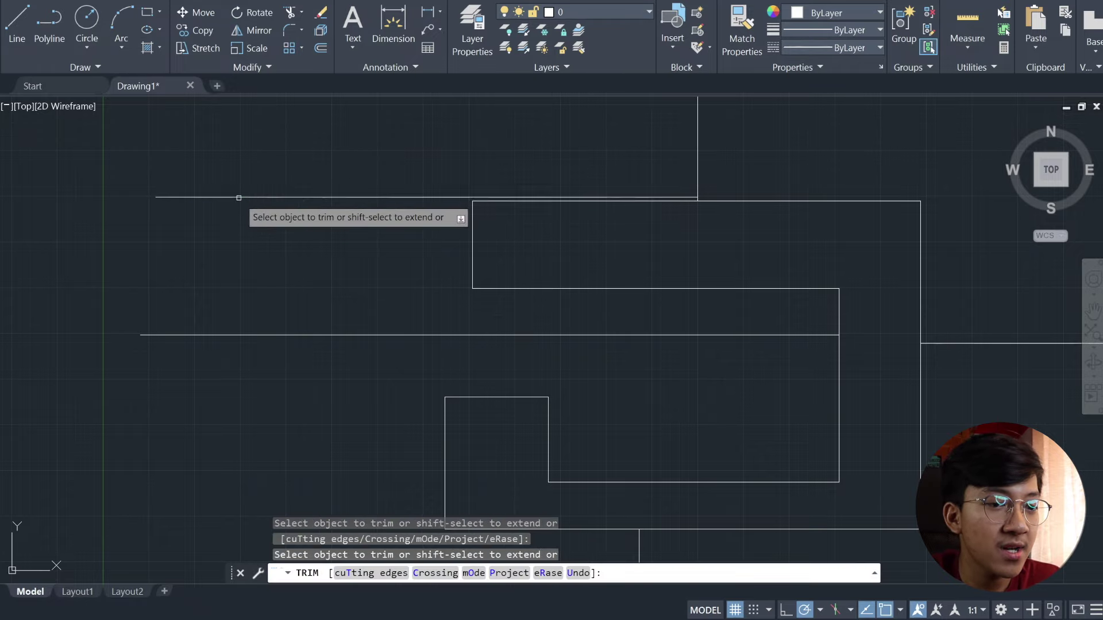
pyautogui.press('Escape')
pyautogui.scroll(-5, 562, 310)
pyautogui.scroll(5, 484, 273)
pyautogui.scroll(2, 484, 273)
pyautogui.moveTo(484, 274); pyautogui.dragTo(458, 233, button='middle')
pyautogui.scroll(-2, 450, 249)
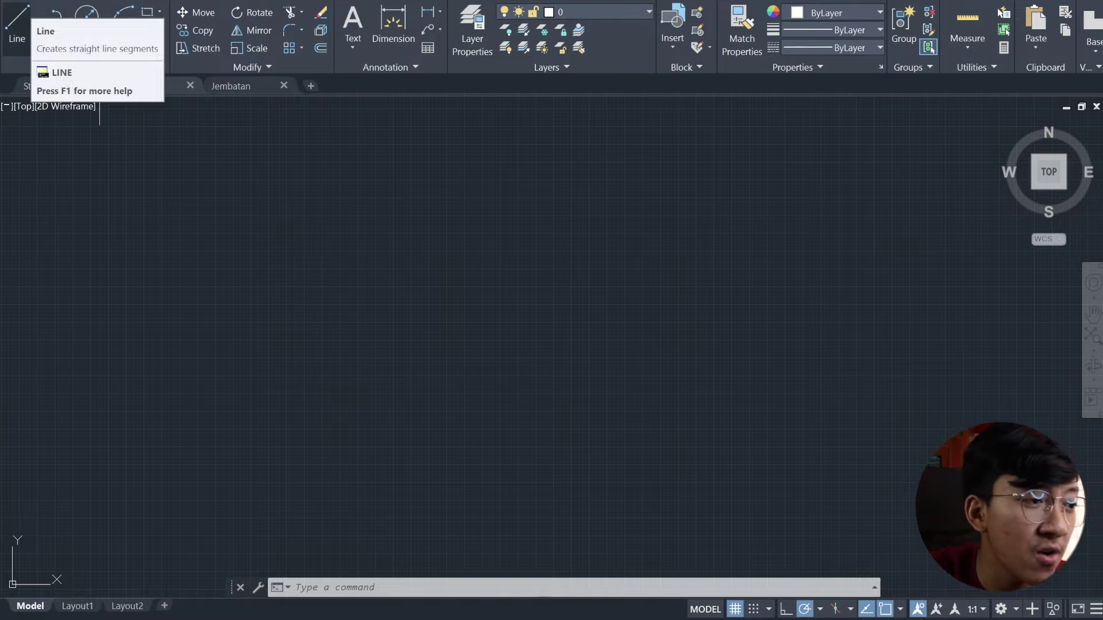
# Draw a closed four-line rectangle with Ortho-constrained LINE segments.
pyautogui.click(16, 23)
pyautogui.click(131, 194)
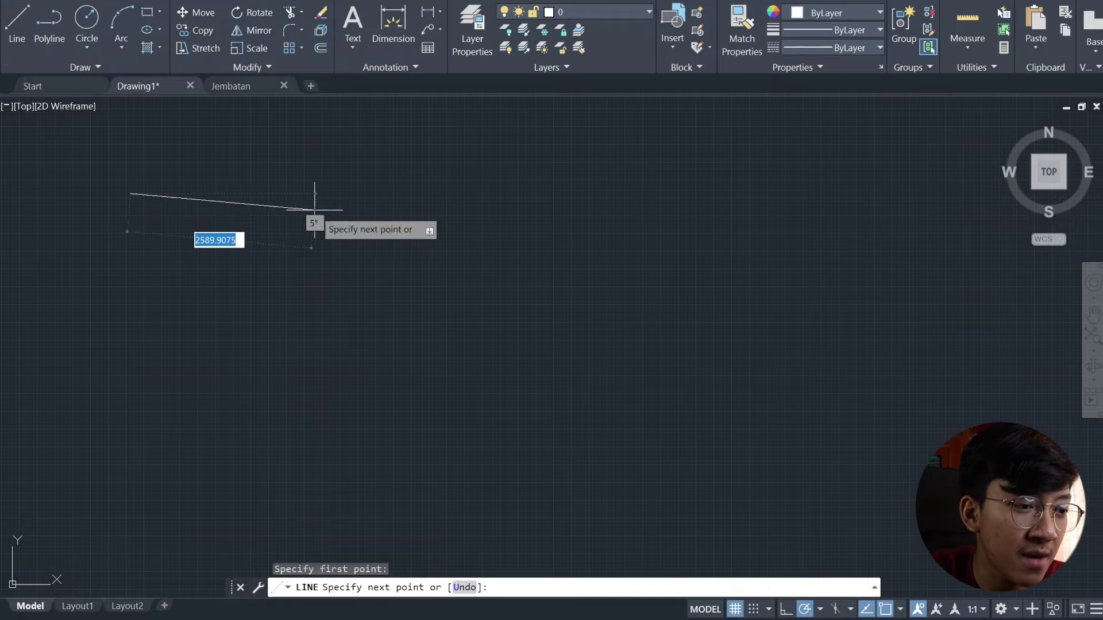
pyautogui.click(327, 194)
pyautogui.click(328, 423)
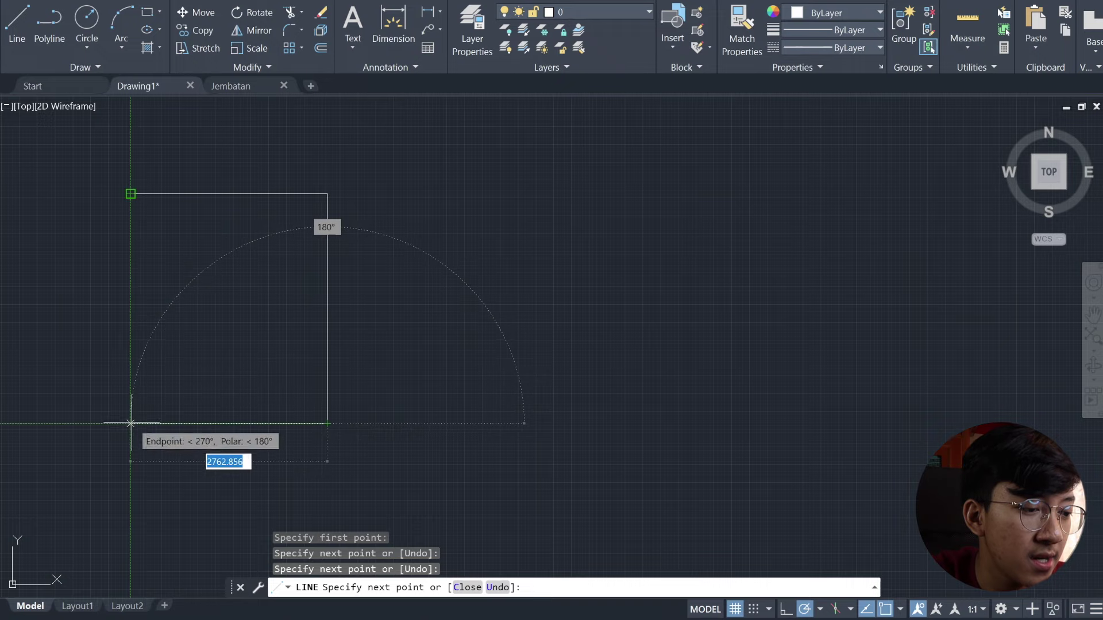
pyautogui.click(130, 423)
pyautogui.click(130, 194)
pyautogui.press('Escape')
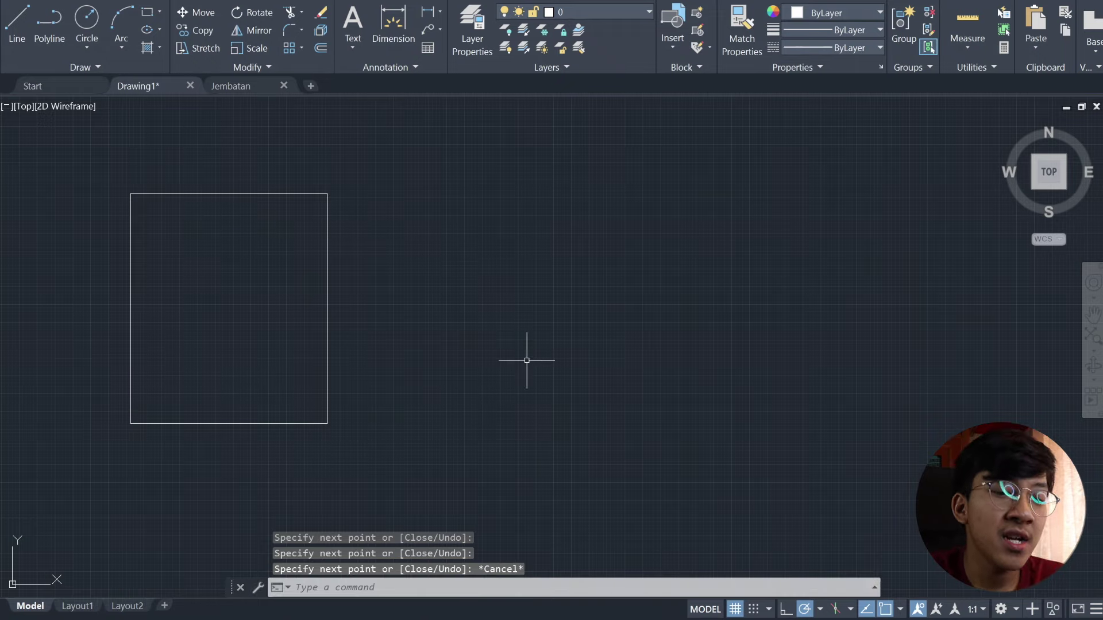
# Select the rectangle with a right-to-left crossing window and delete it.
pyautogui.click(440, 465)
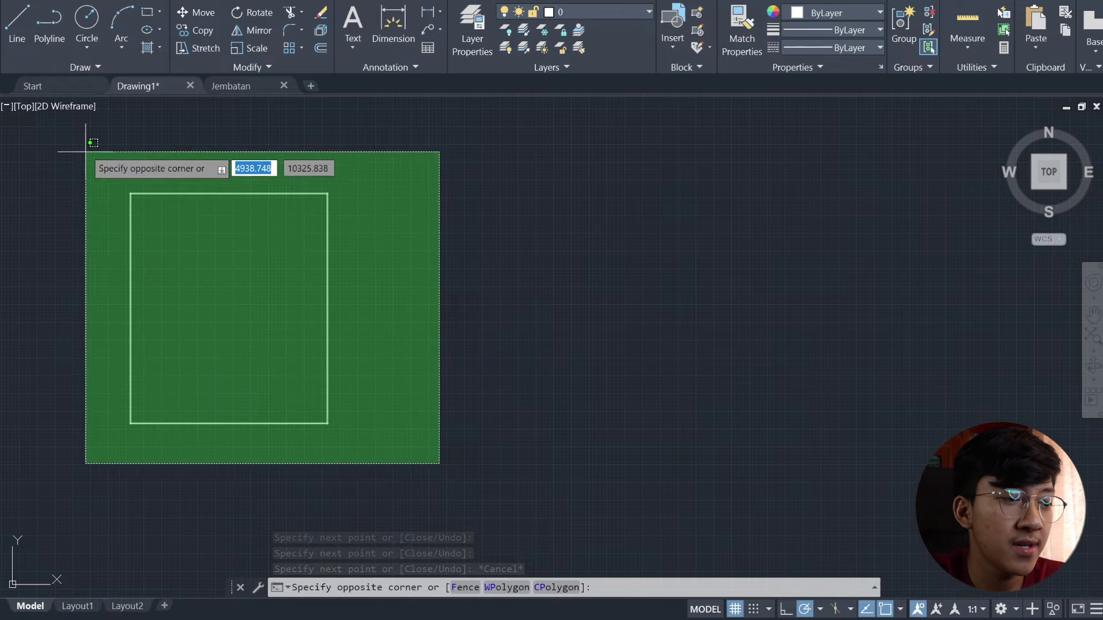
pyautogui.click(84, 148)
pyautogui.press('Delete')
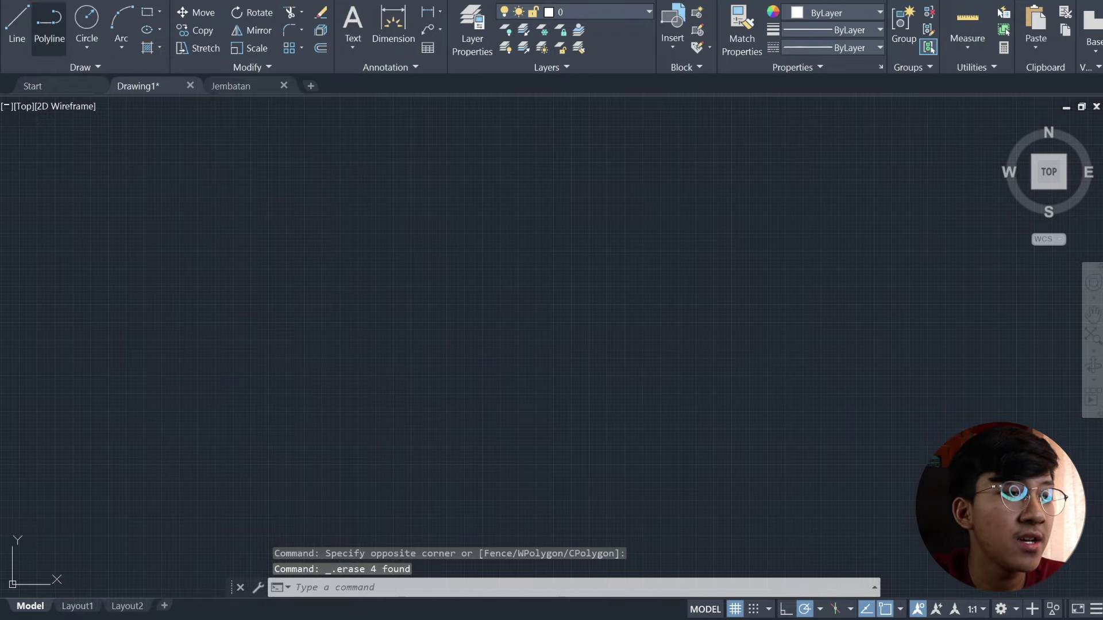
pyautogui.click(87, 21)
# Place a circle in the upper right by picking its centre and radius.
pyautogui.click(701, 184)
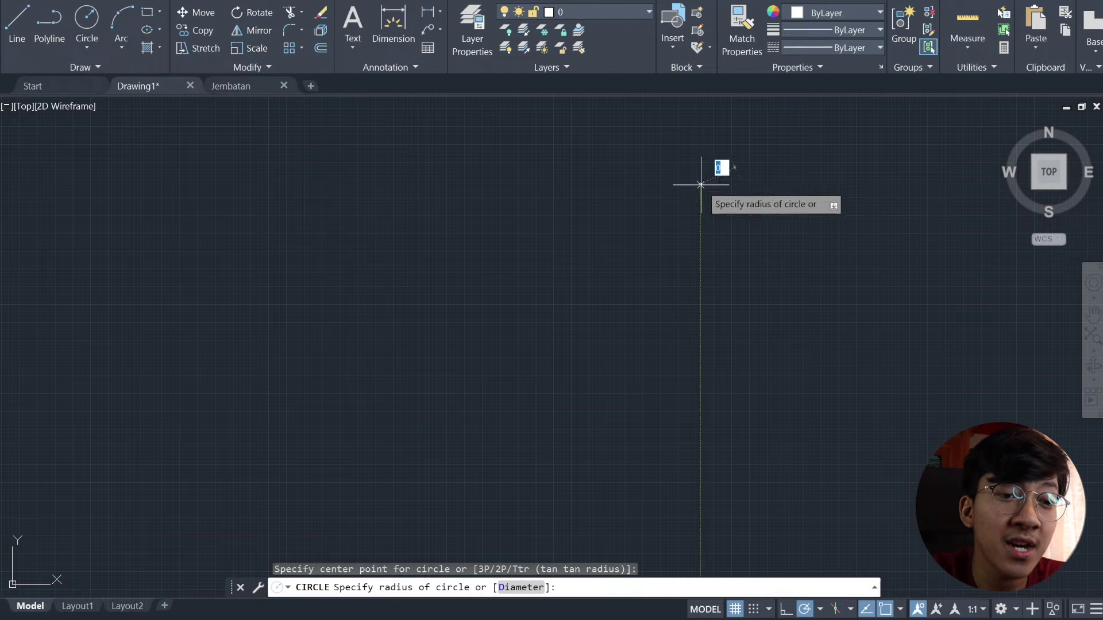
pyautogui.click(746, 213)
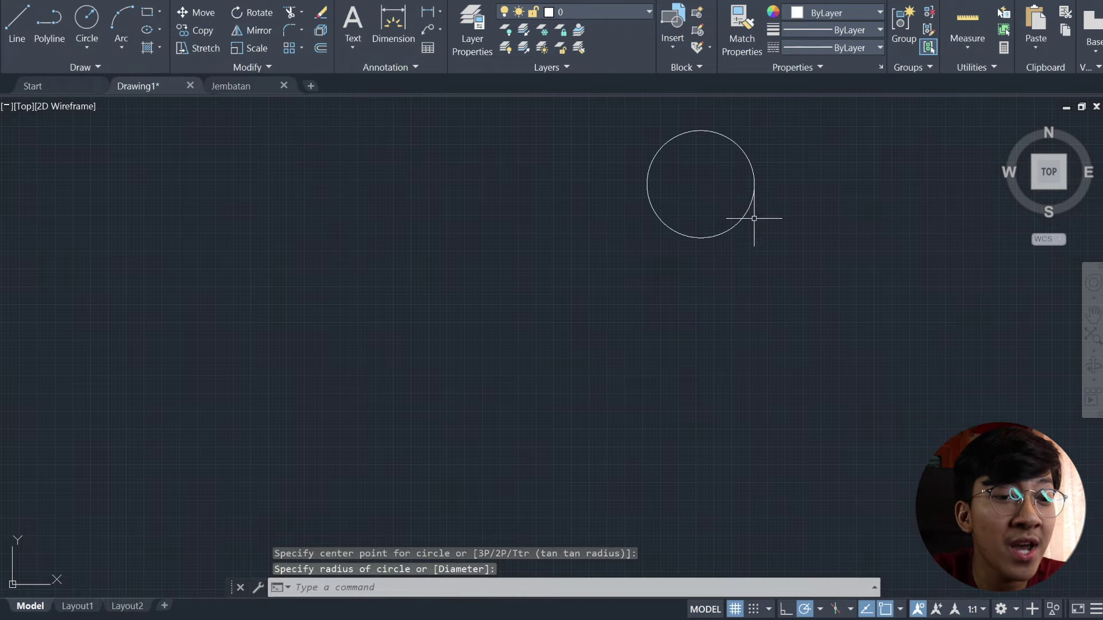
pyautogui.click(765, 244)
pyautogui.press('Escape')
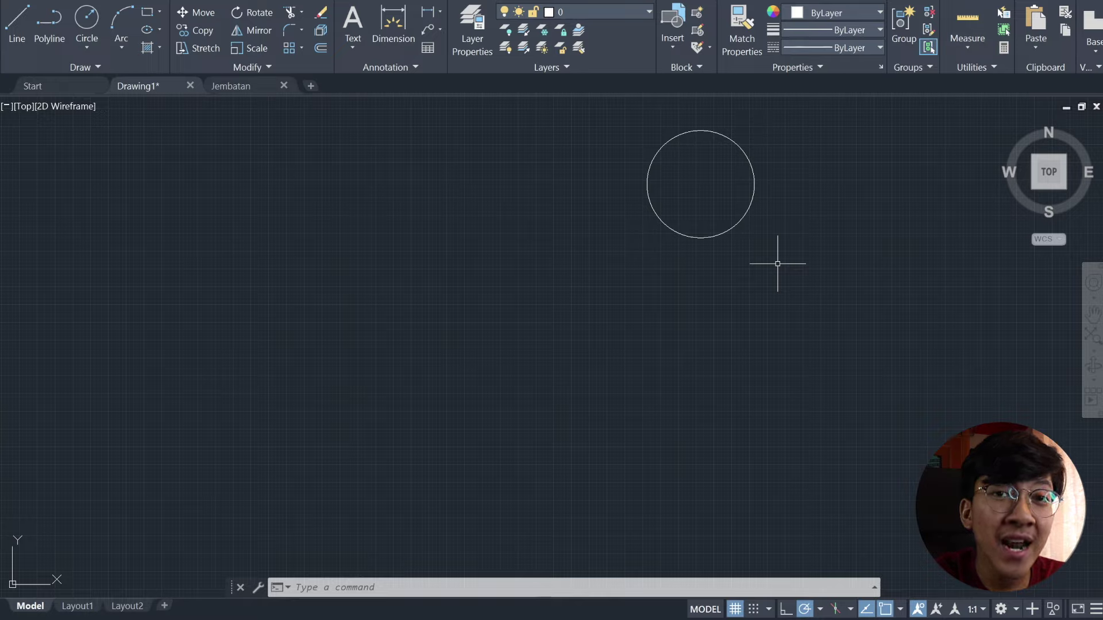
pyautogui.write('oo')
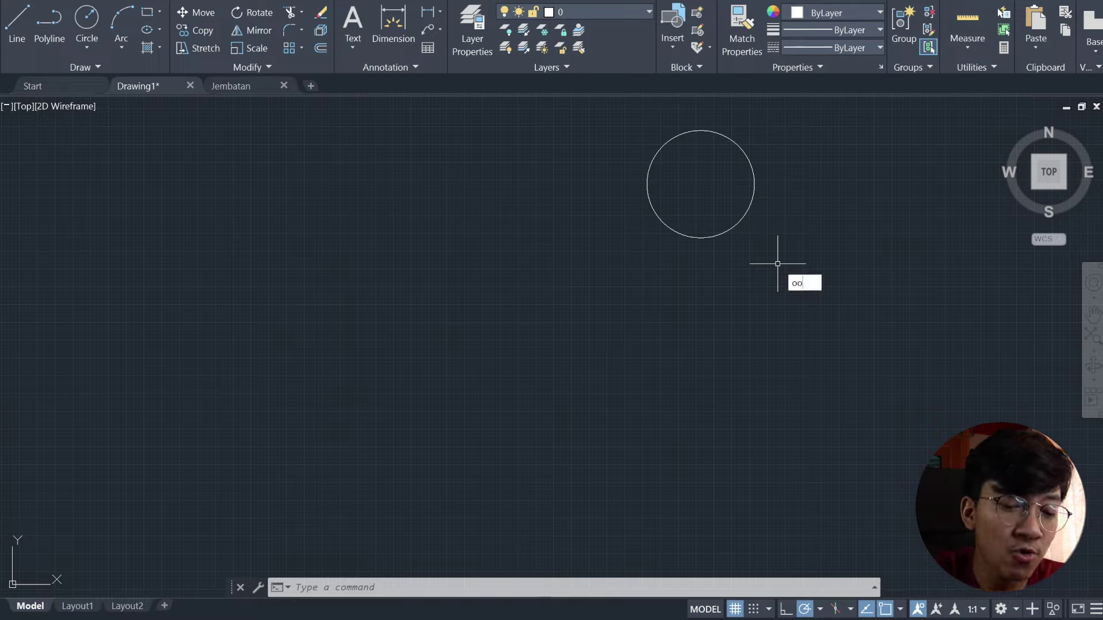
pyautogui.write('s')
# Restore the erased rectangle with OOPS and pan to empty space beside the shapes.
pyautogui.press('Return')
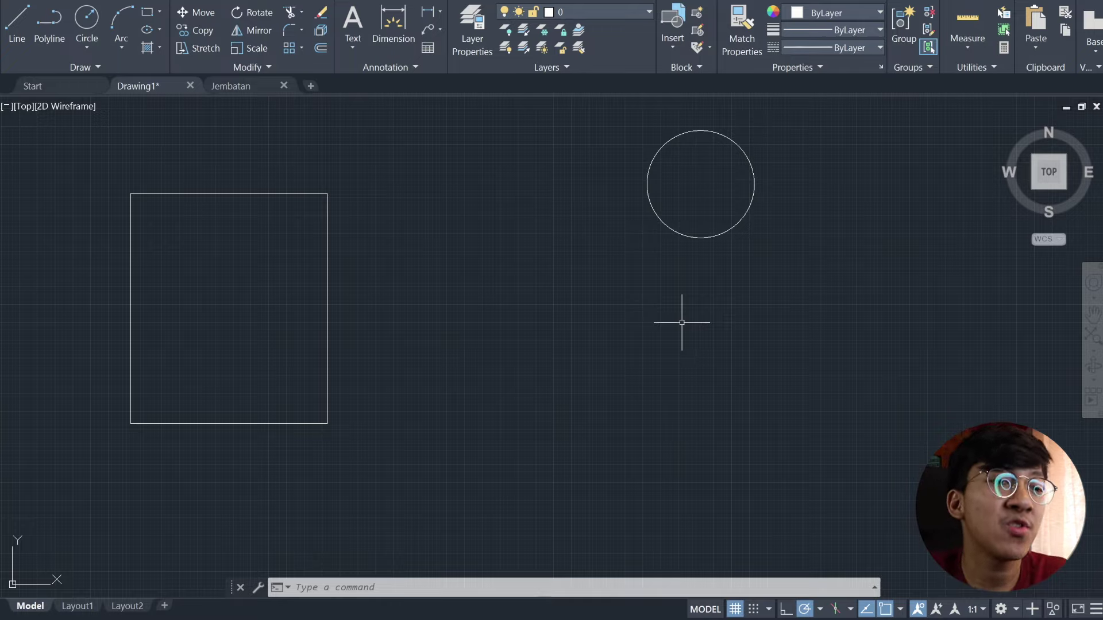
pyautogui.moveTo(729, 328); pyautogui.dragTo(59, 292, button='middle')
# Sketch an irregular connected-line outline in the empty area.
pyautogui.click(16, 22)
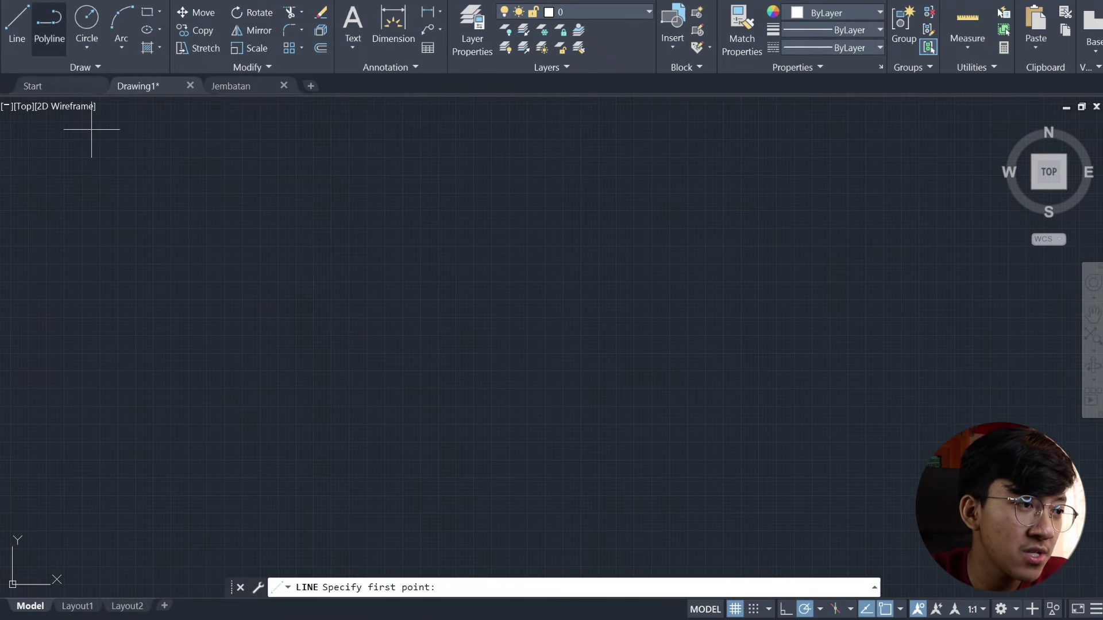
pyautogui.click(302, 277)
pyautogui.click(165, 358)
pyautogui.click(359, 386)
pyautogui.click(538, 309)
pyautogui.click(628, 459)
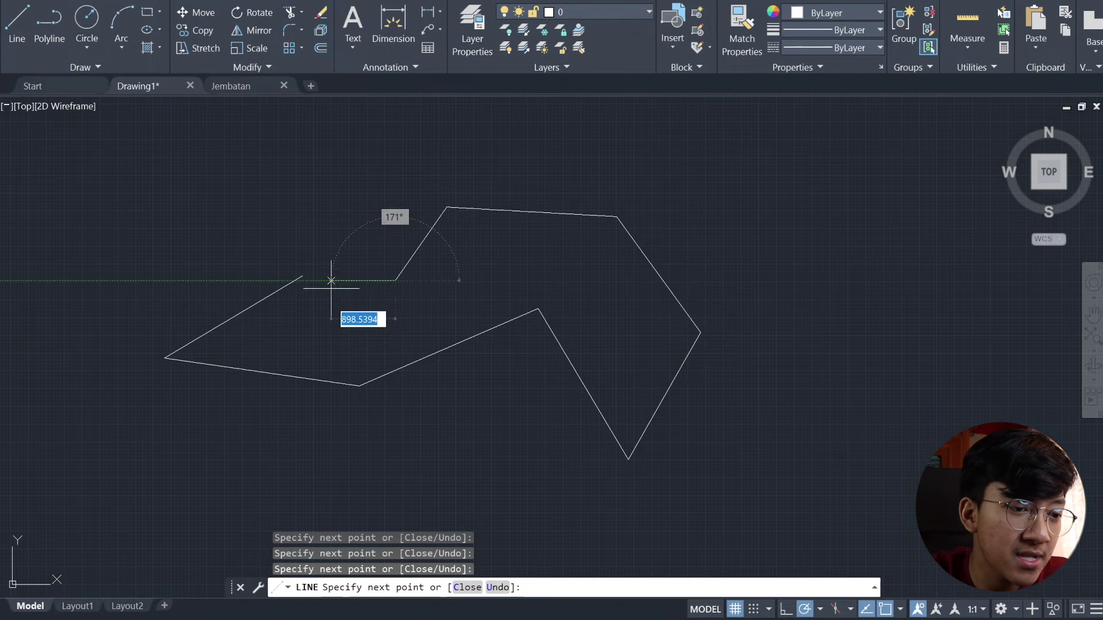
pyautogui.press('Escape')
# Window-select the irregular outline and erase it.
pyautogui.scroll(-2, 615, 381)
pyautogui.scroll(-2, 626, 374)
pyautogui.moveTo(631, 371); pyautogui.dragTo(293, 327, button='middle')
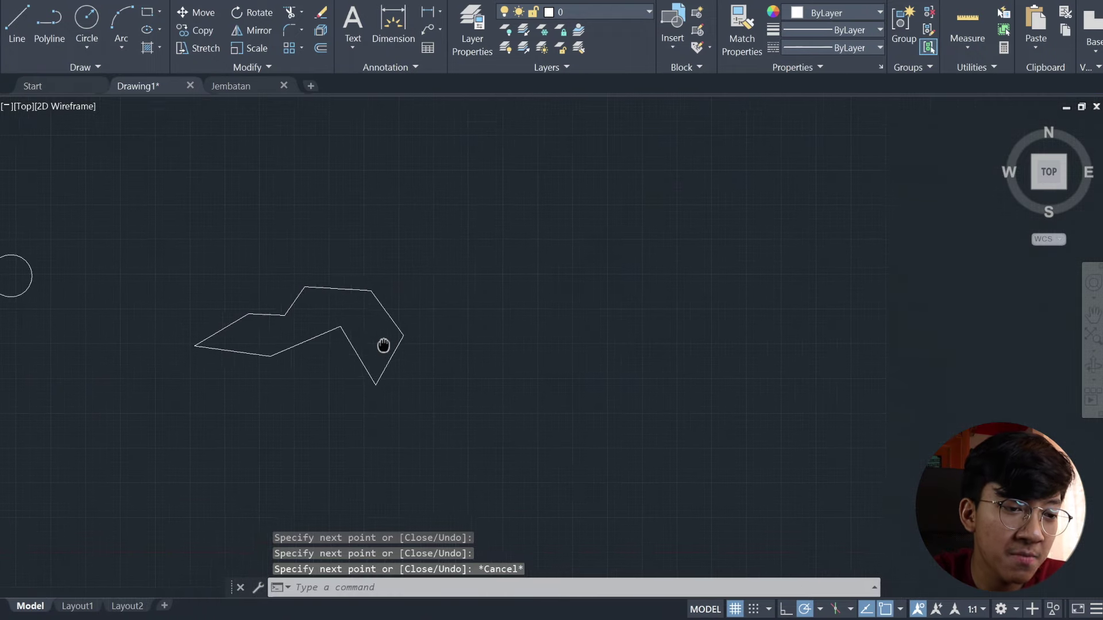
pyautogui.click(402, 370)
pyautogui.click(76, 248)
pyautogui.press('Delete')
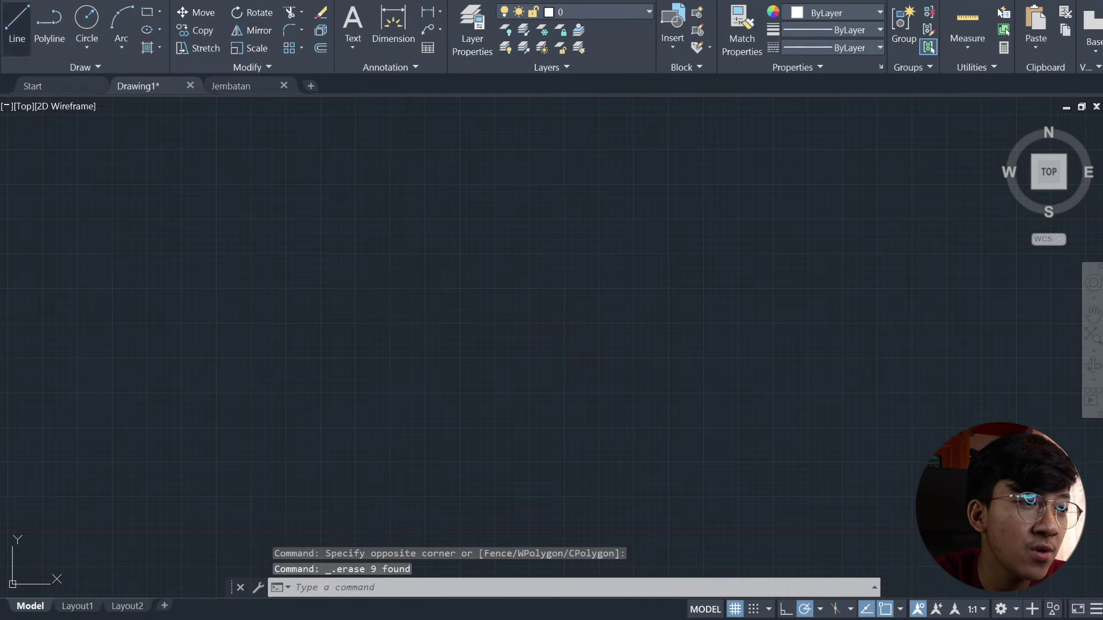
# Draw a slanted four-sided closed shape on the right with LINE.
pyautogui.click(17, 23)
pyautogui.click(839, 173)
pyautogui.click(773, 173)
pyautogui.click(780, 251)
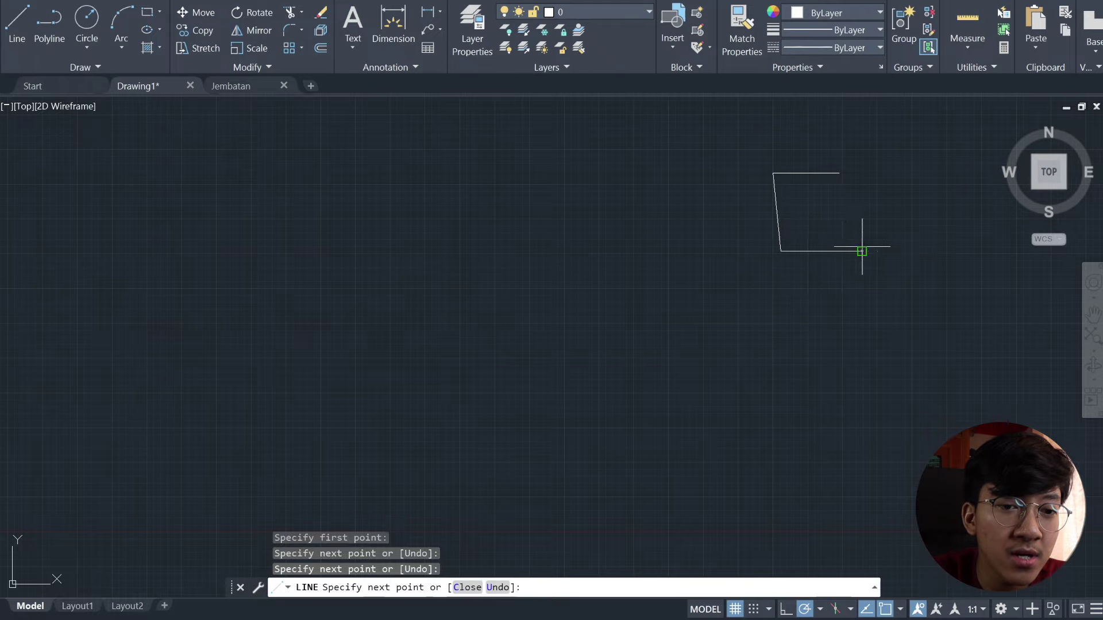
pyautogui.click(862, 251)
pyautogui.click(839, 172)
pyautogui.press('Escape')
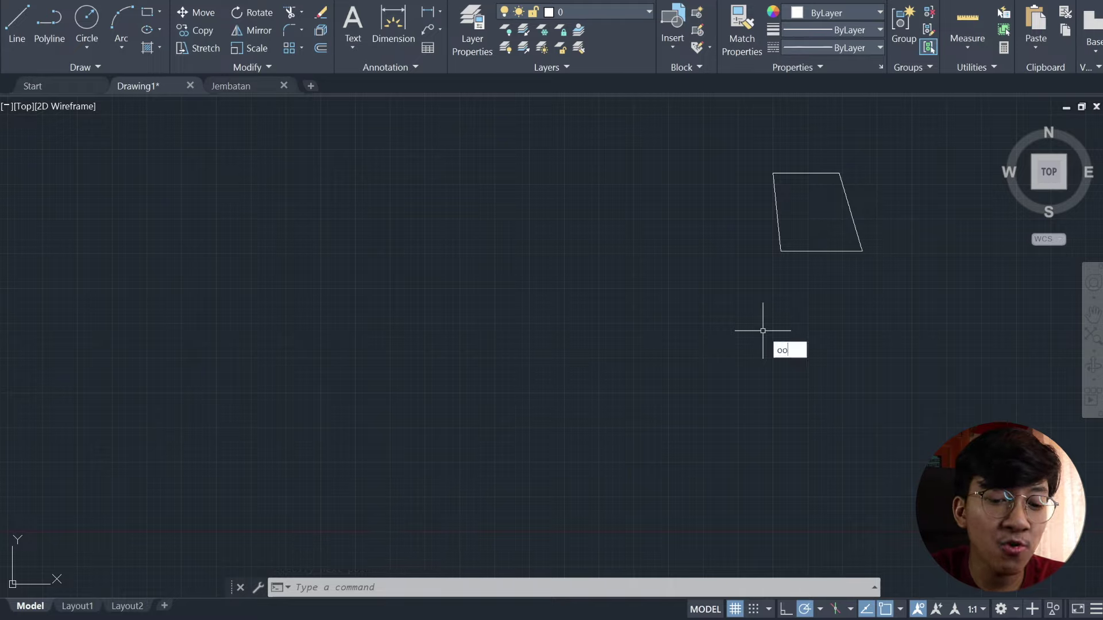
# Restore the zigzag outline with OOPS, then select it and the quadrilateral and delete both.
pyautogui.press('Return')
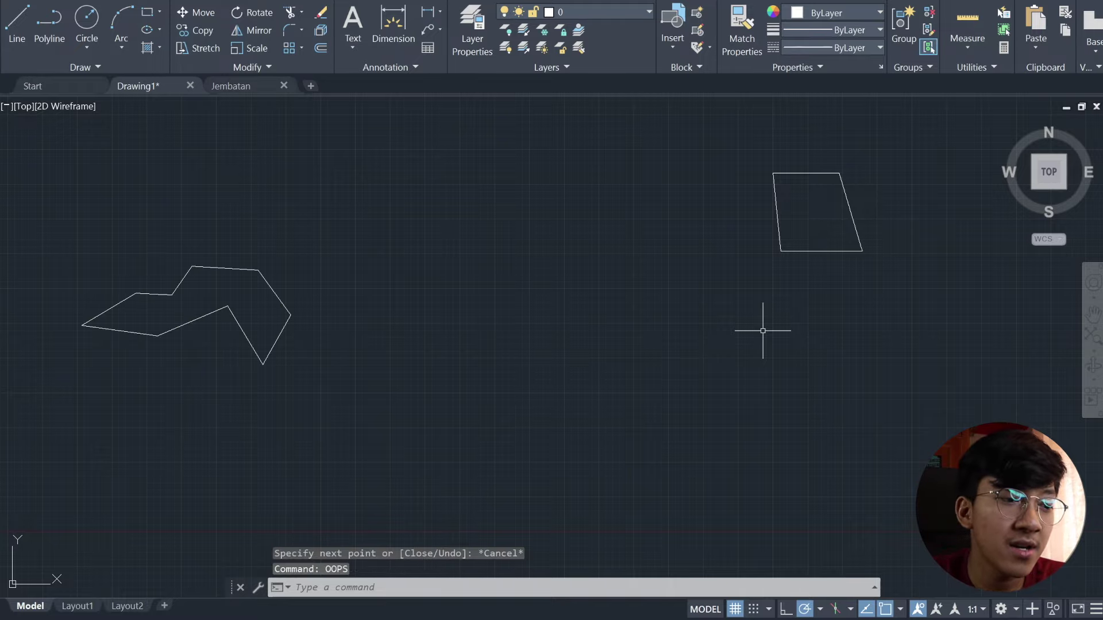
pyautogui.click(410, 405)
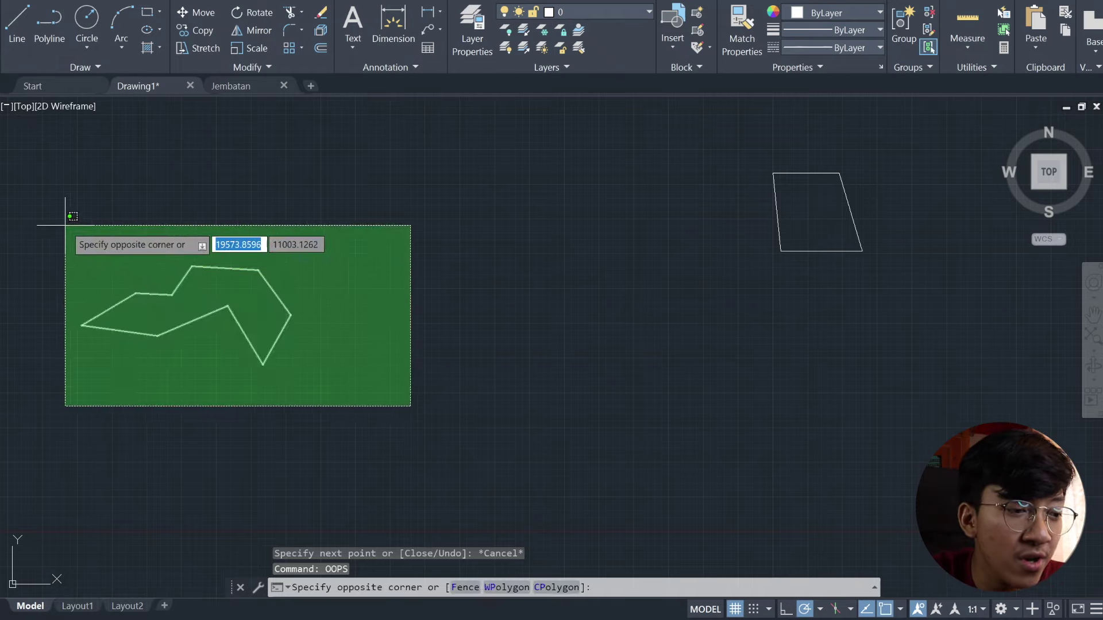
pyautogui.click(66, 230)
pyautogui.click(977, 317)
pyautogui.click(796, 211)
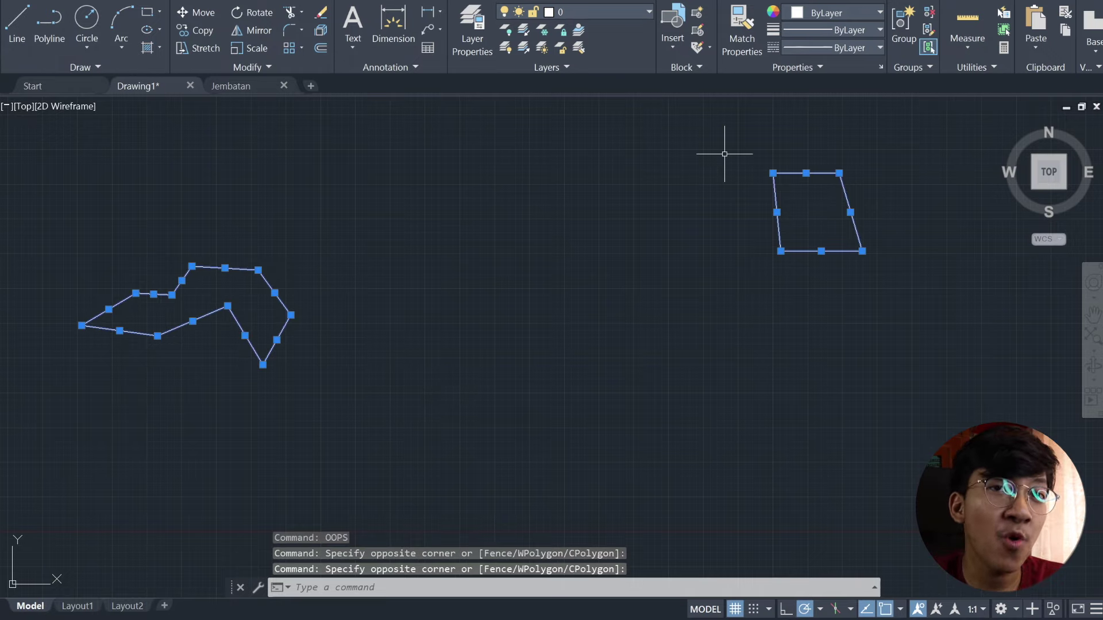
pyautogui.press('Delete')
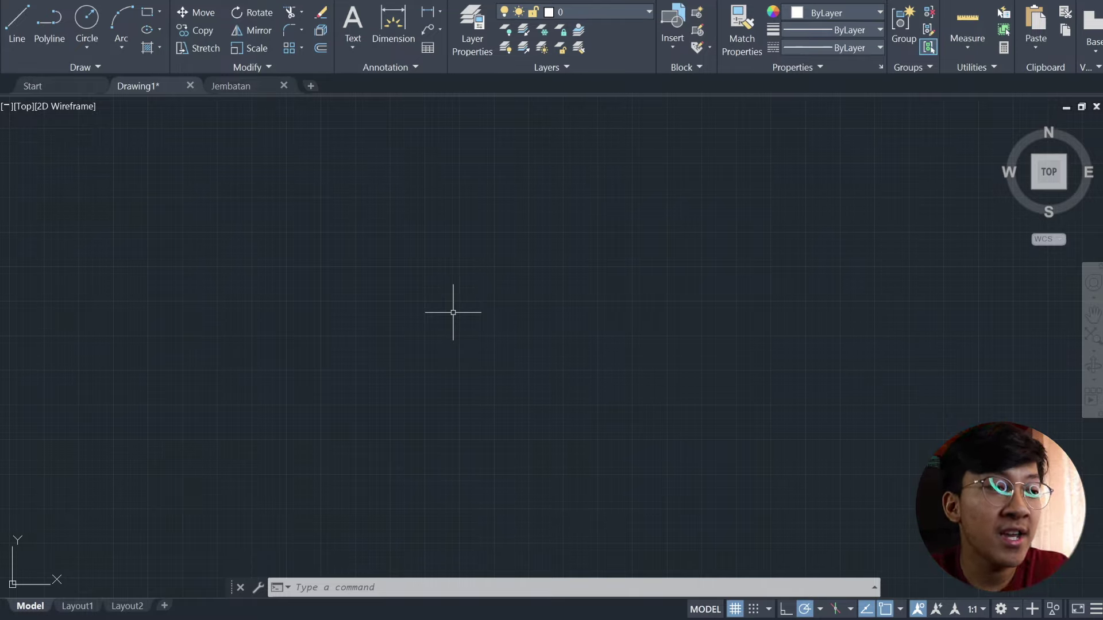
# Draw a closed square outline with LINE in Ortho mode.
pyautogui.write('l')
pyautogui.press('Return')
pyautogui.click(211, 280)
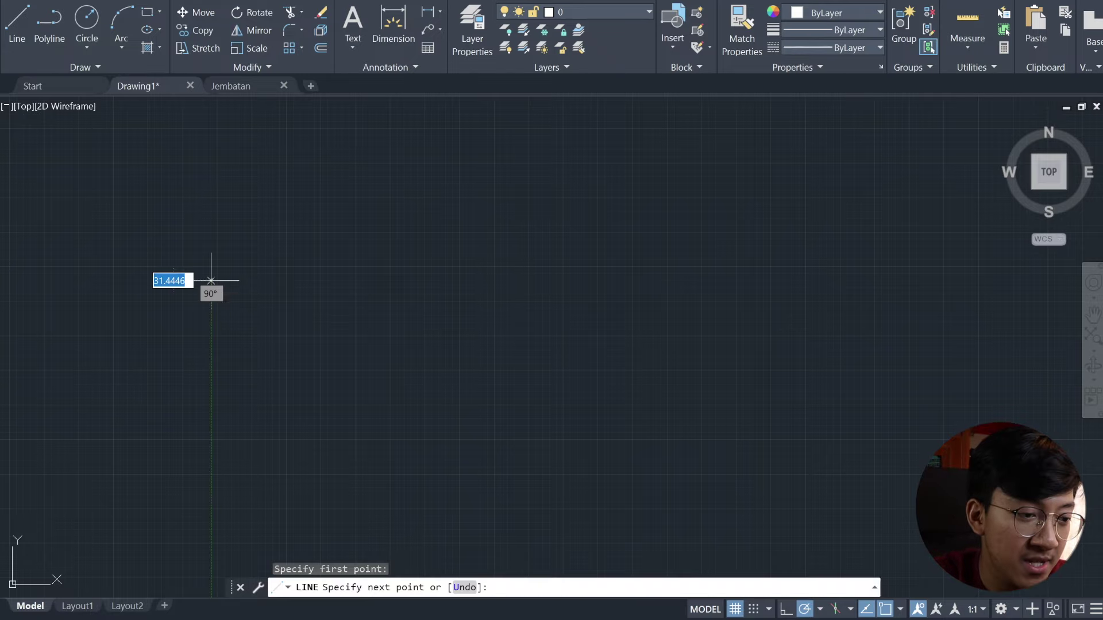
pyautogui.click(211, 467)
pyautogui.click(426, 467)
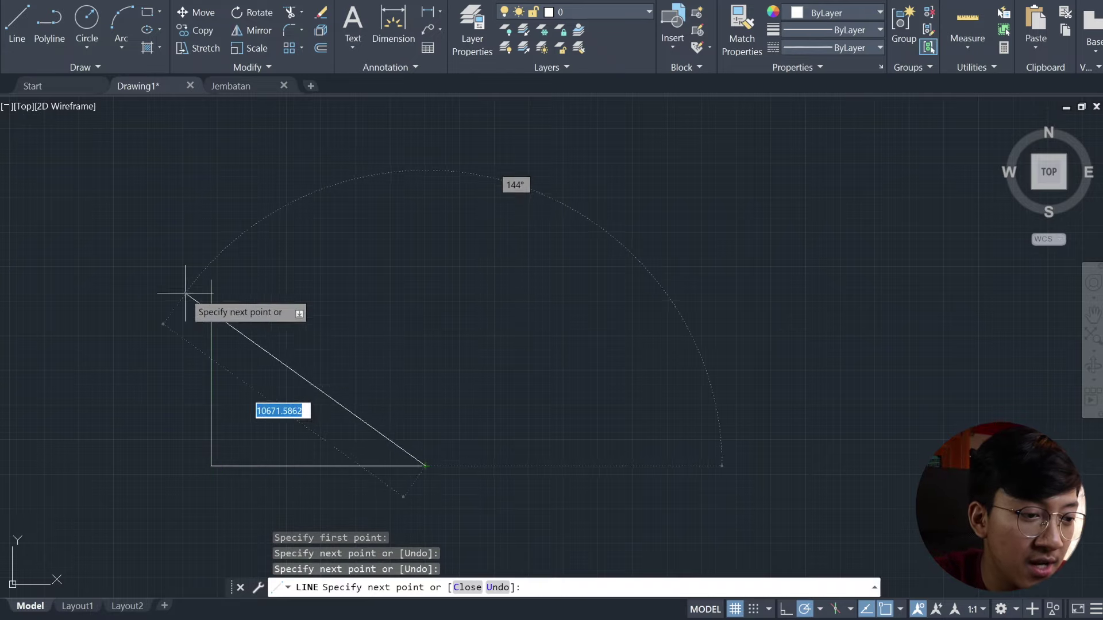
pyautogui.click(426, 280)
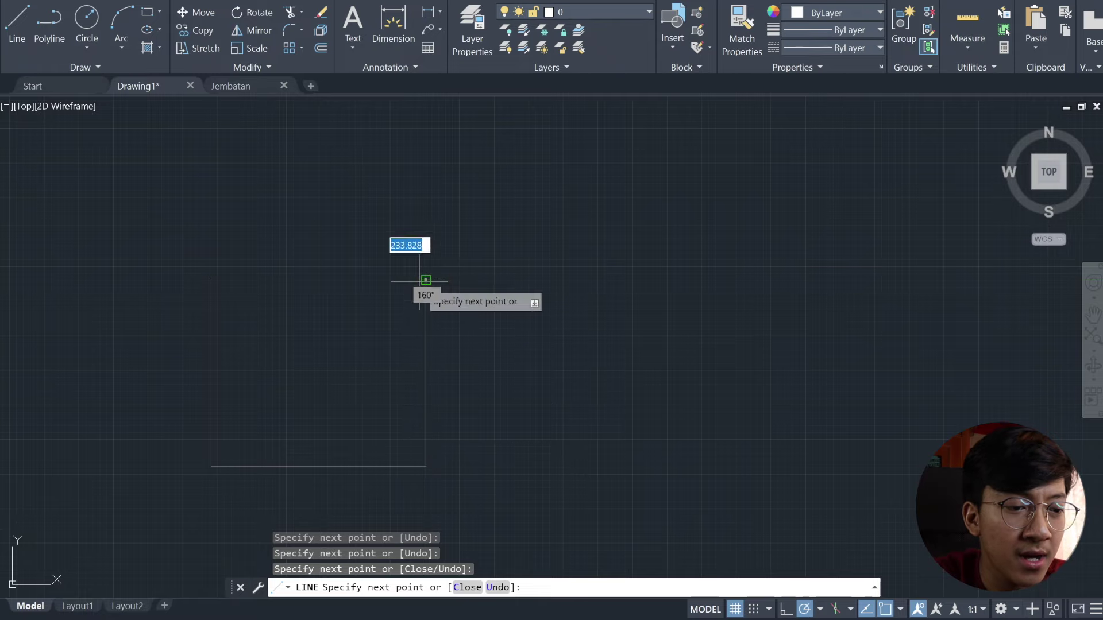
pyautogui.click(211, 281)
pyautogui.press('Escape')
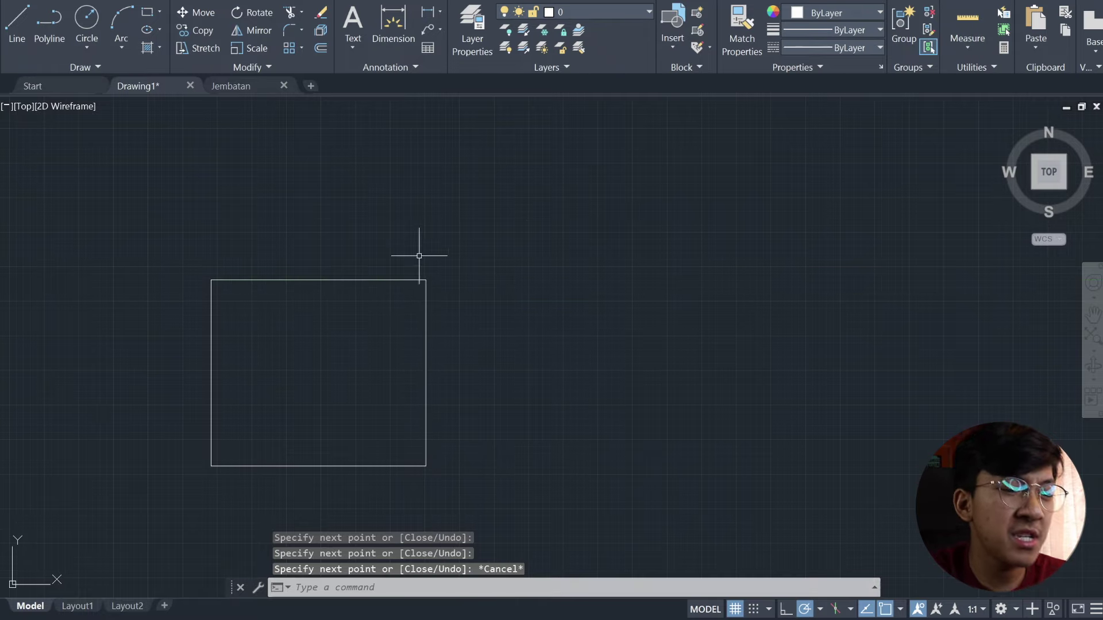
# Draw a long, narrow rectangle beside the square.
pyautogui.moveTo(526, 248)
pyautogui.mouseDown(button='middle')
pyautogui.moveTo(425, 288)
pyautogui.moveTo(416, 322)
pyautogui.mouseUp(button='middle')
pyautogui.scroll(-2, 473, 273)
pyautogui.scroll(2, 473, 273)
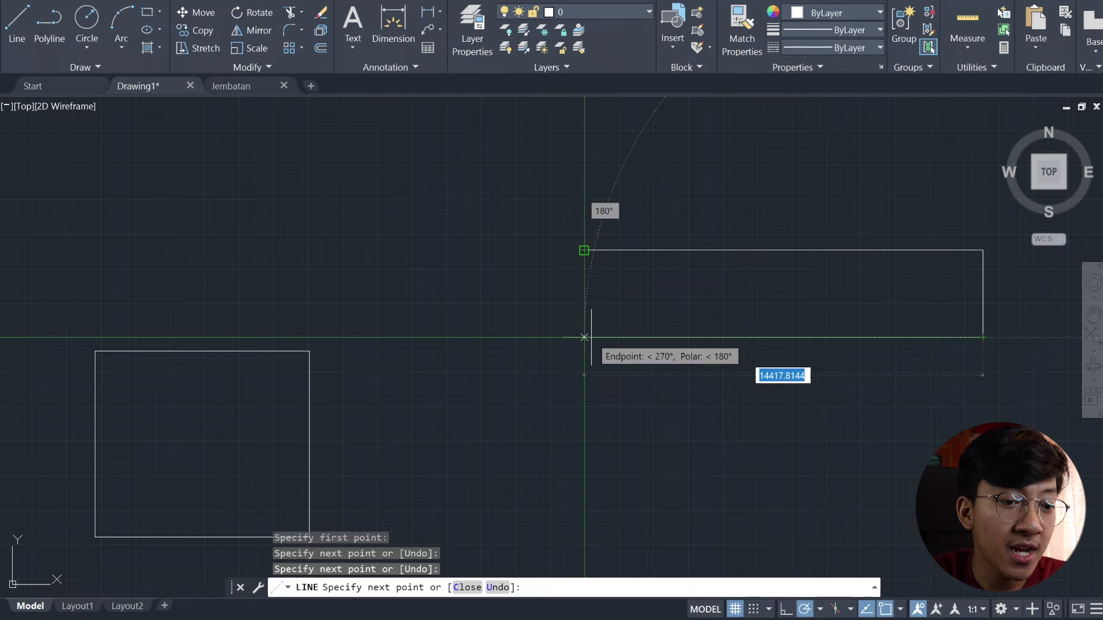
pyautogui.click(585, 337)
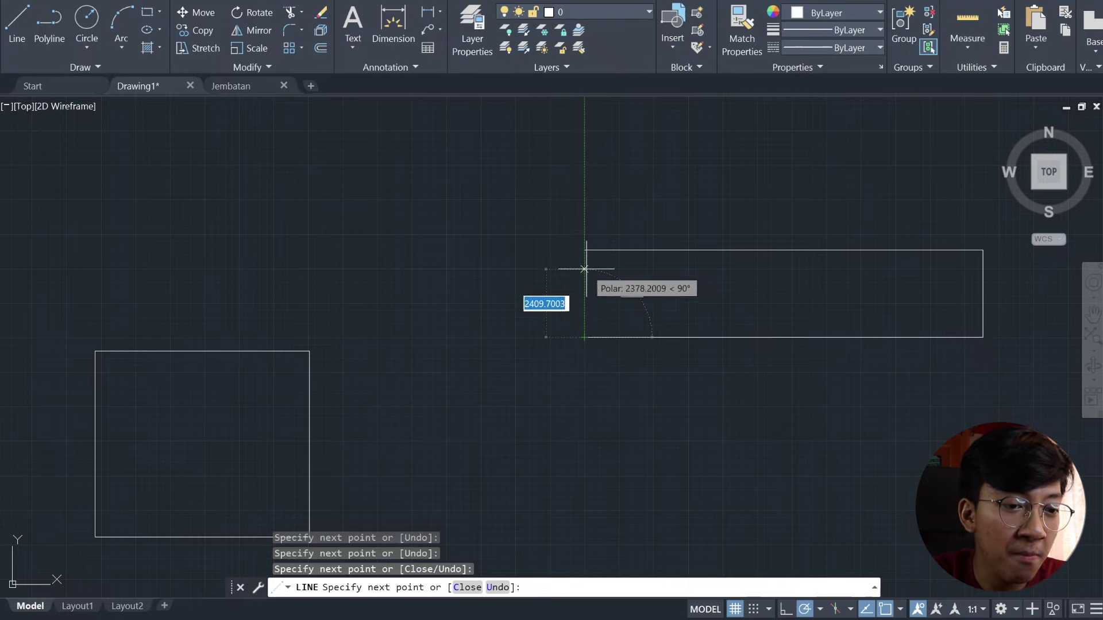
pyautogui.click(584, 250)
pyautogui.press('Escape')
# Select the square with a selection window.
pyautogui.moveTo(274, 429)
pyautogui.mouseDown(button='middle')
pyautogui.moveTo(320, 377)
pyautogui.moveTo(528, 332)
pyautogui.moveTo(488, 379)
pyautogui.moveTo(529, 325)
pyautogui.mouseUp(button='middle')
pyautogui.scroll(-2, 527, 370)
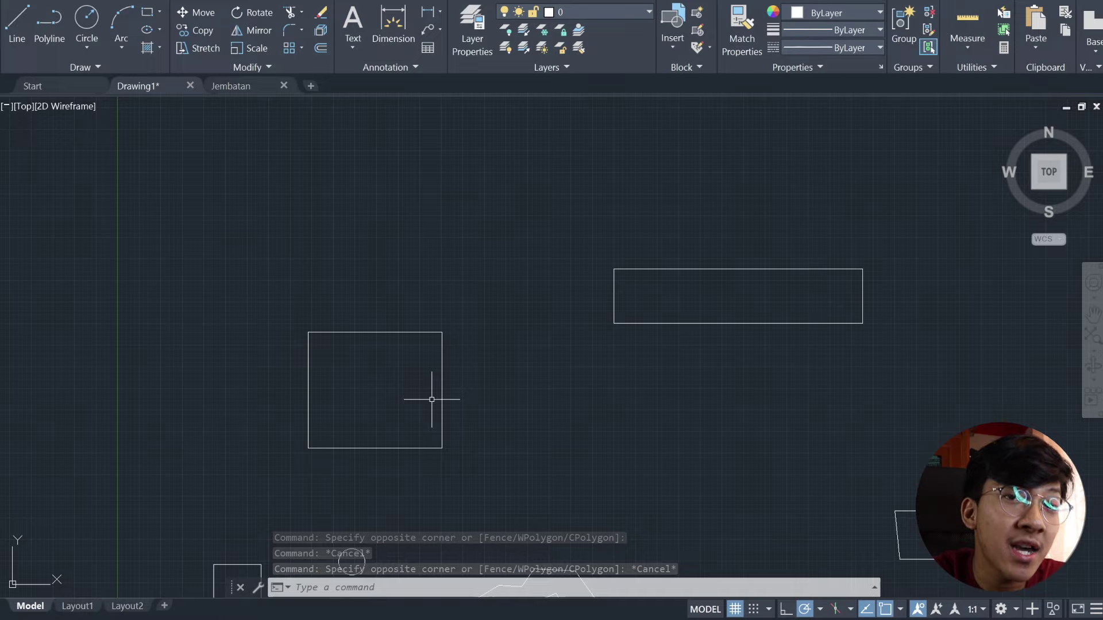
pyautogui.click(480, 461)
pyautogui.click(278, 308)
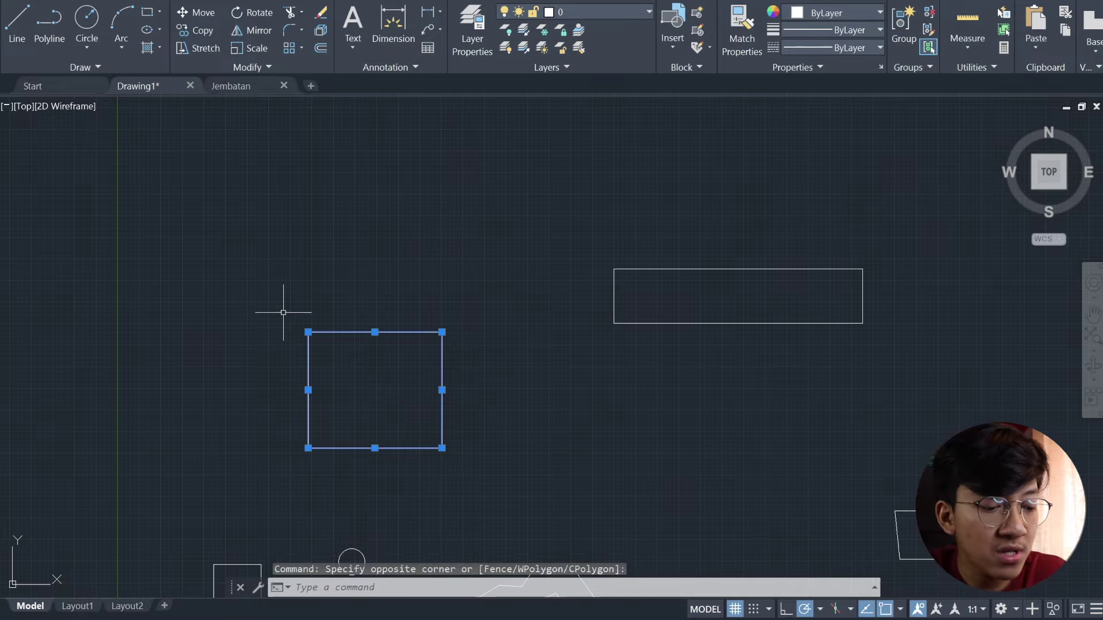
pyautogui.hotkey('ctrl', 'c')
pyautogui.hotkey('ctrl', 'v')
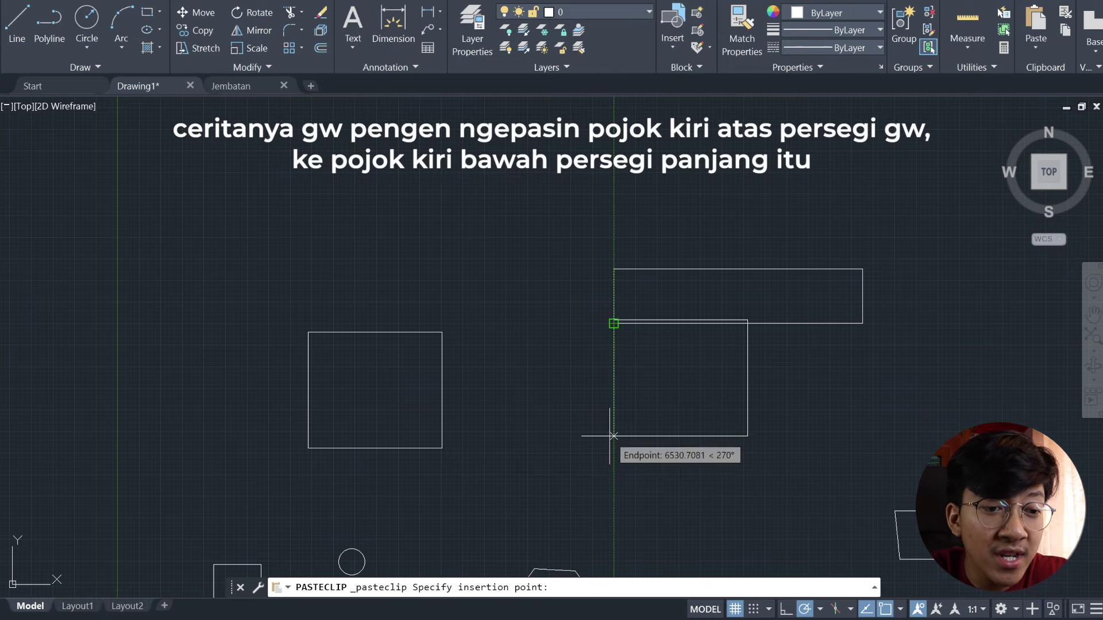
pyautogui.scroll(4, 613, 436)
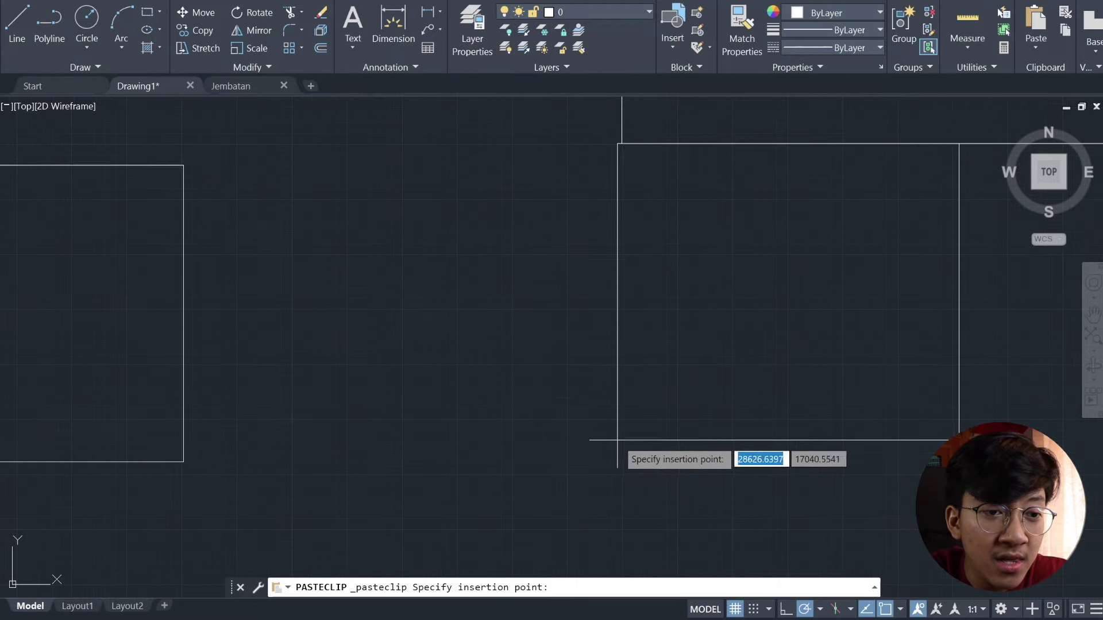
pyautogui.moveTo(614, 455); pyautogui.dragTo(591, 546, button='middle')
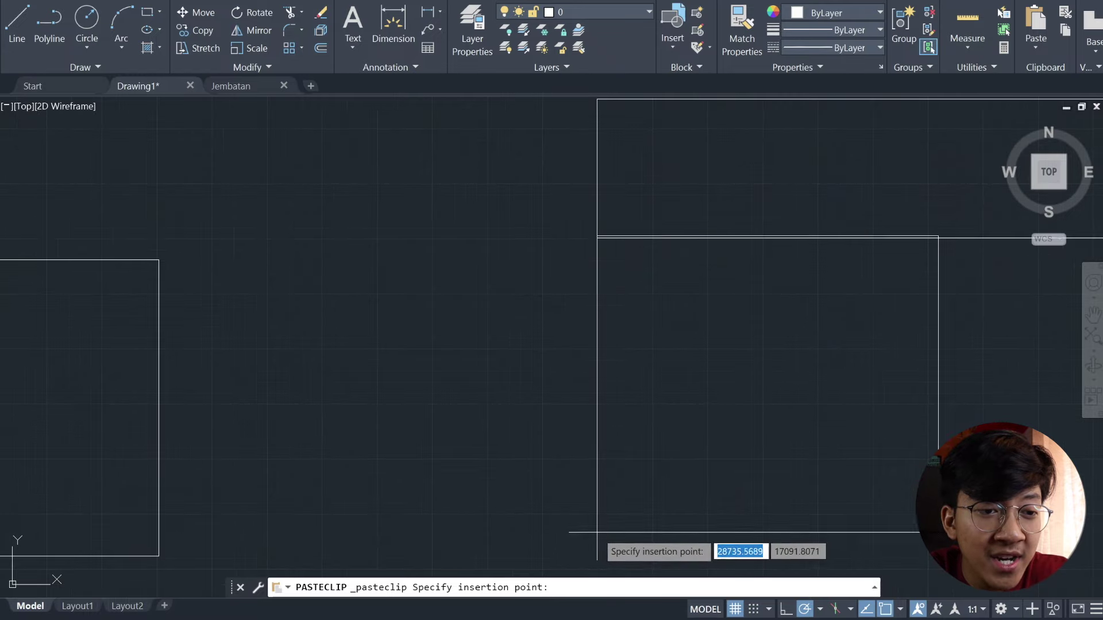
pyautogui.moveTo(599, 281); pyautogui.dragTo(505, 474, button='middle')
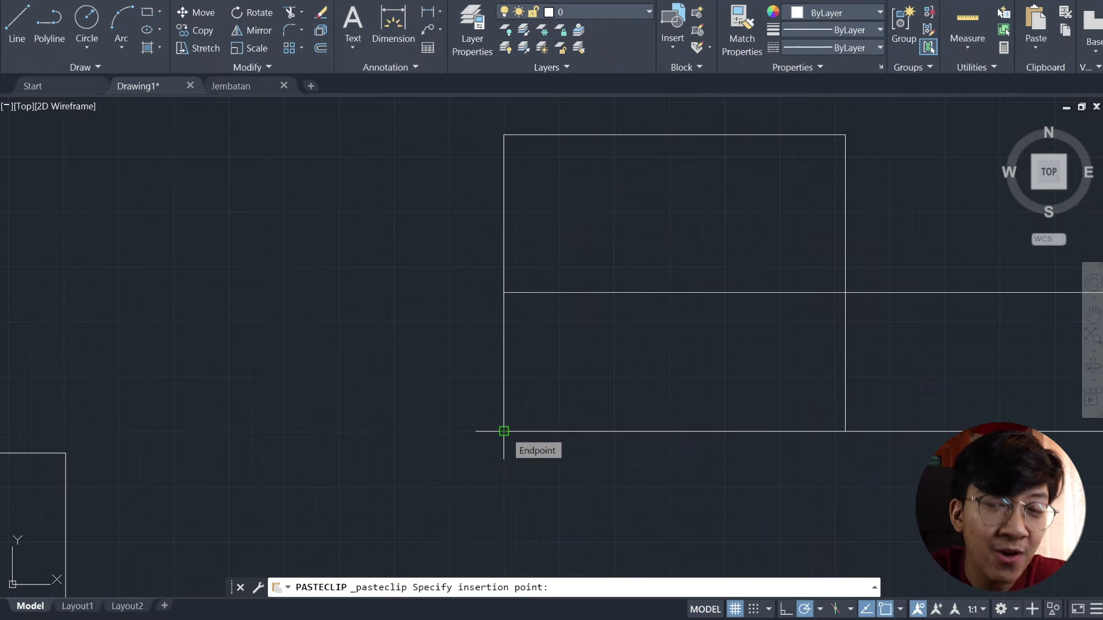
pyautogui.scroll(-2, 503, 431)
pyautogui.moveTo(504, 431); pyautogui.dragTo(504, 364, button='middle')
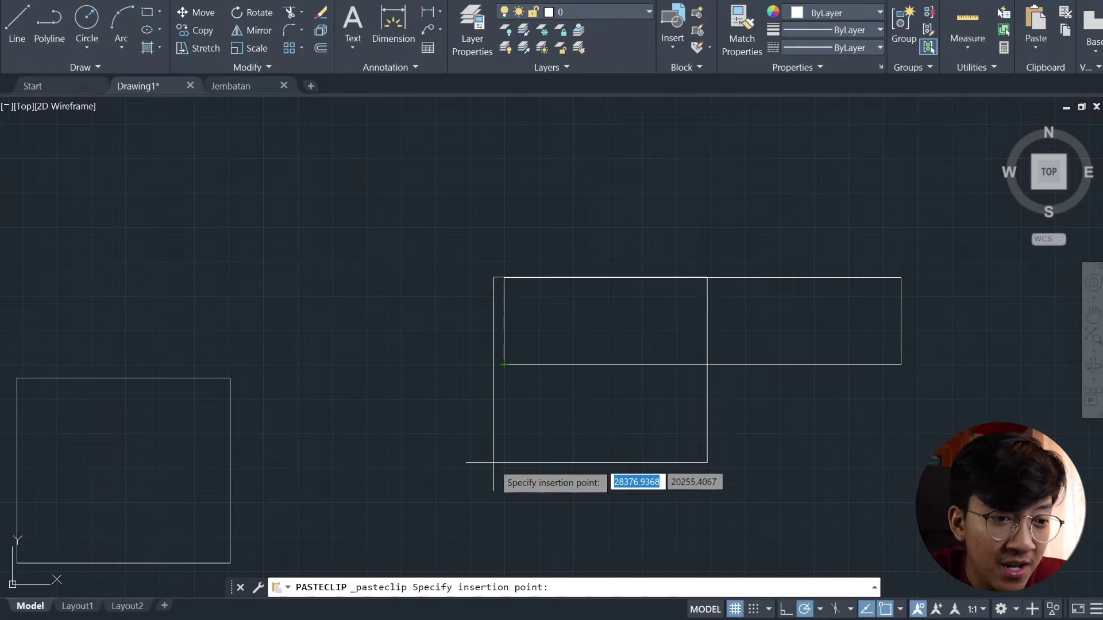
pyautogui.moveTo(489, 534); pyautogui.dragTo(485, 493, button='middle')
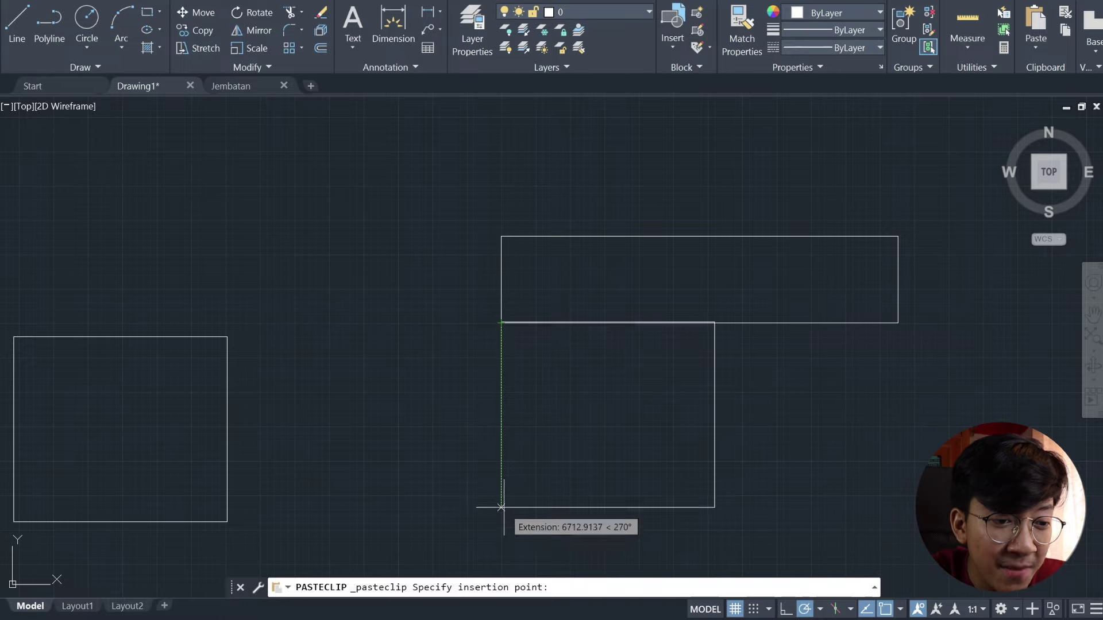
pyautogui.click(500, 495)
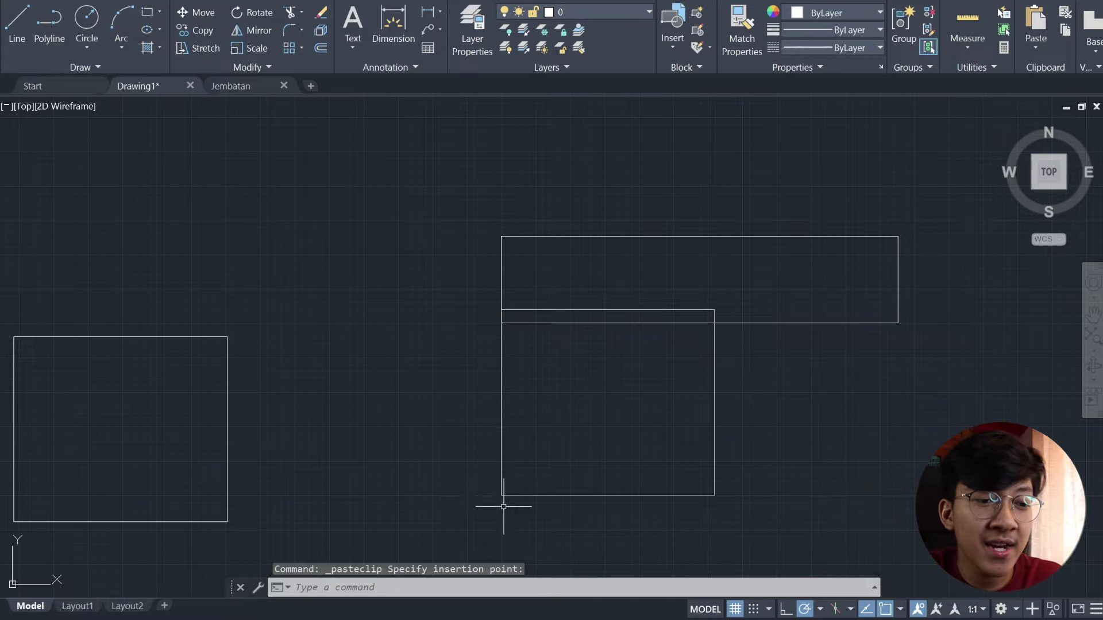
pyautogui.hotkey('ctrl', 'z')
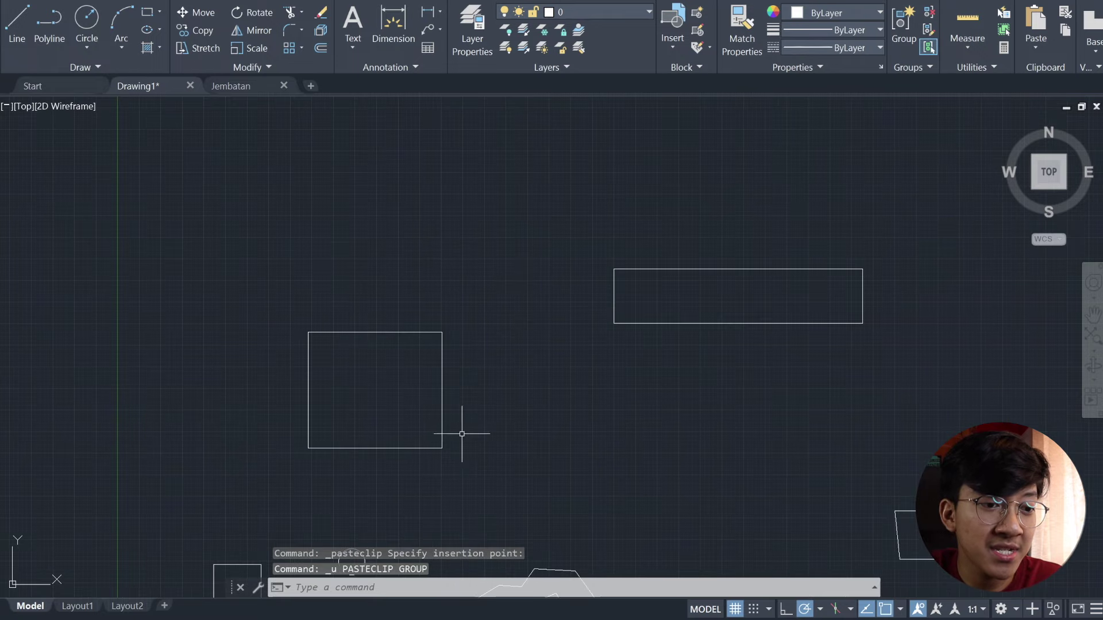
# Copy the square with its top-left corner as the base point.
pyautogui.click(495, 469)
pyautogui.click(298, 319)
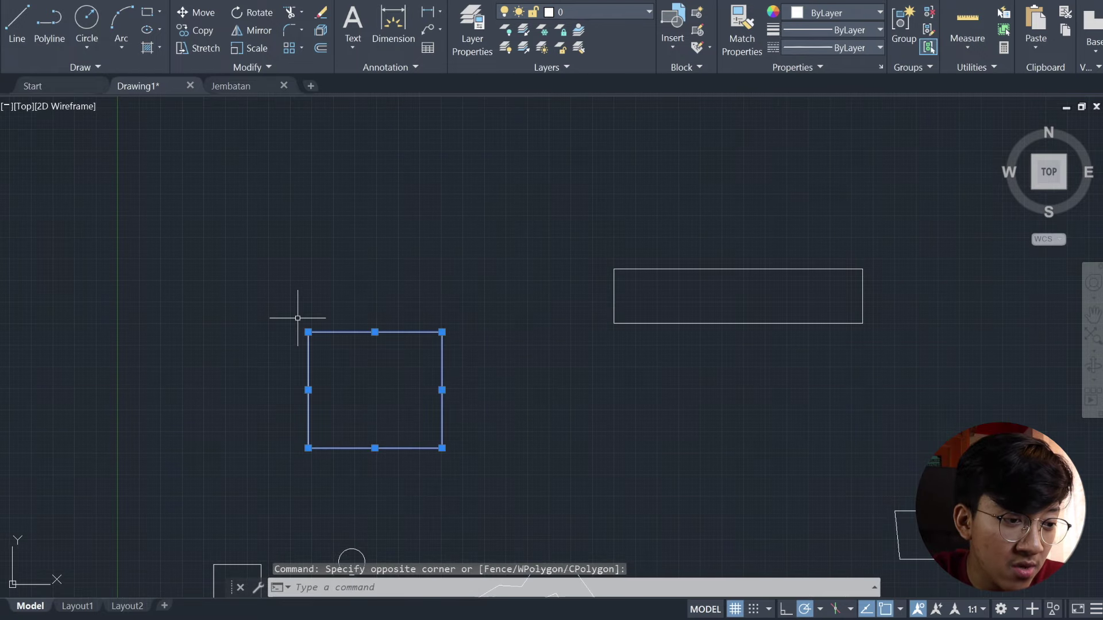
pyautogui.hotkey('ctrl', 'shift', 'c')
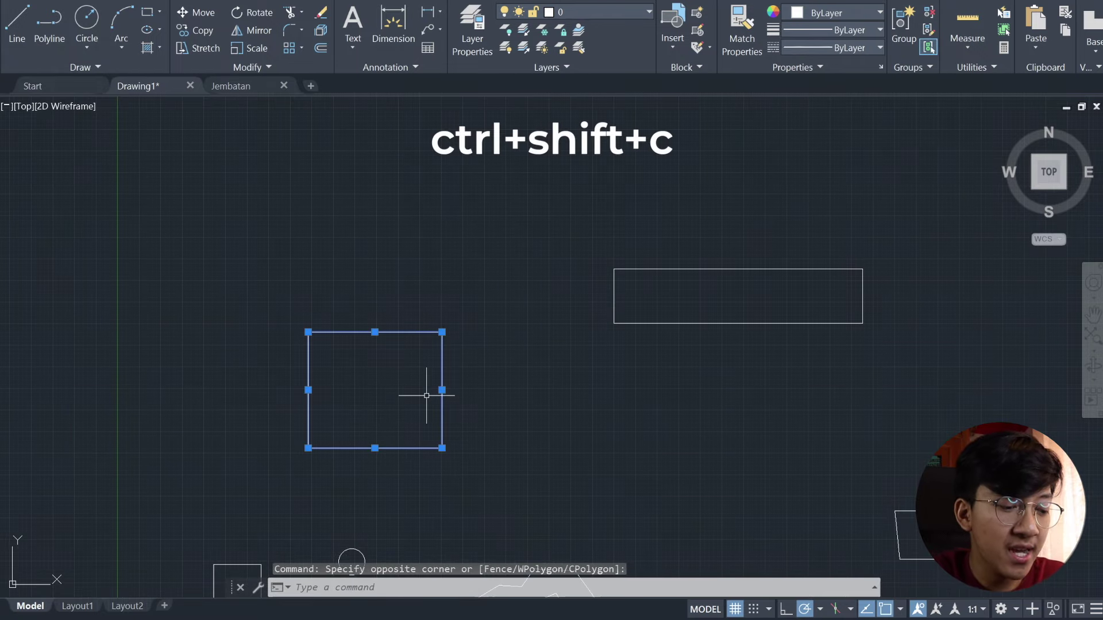
pyautogui.hotkey('ctrl', 'shift', 'c')
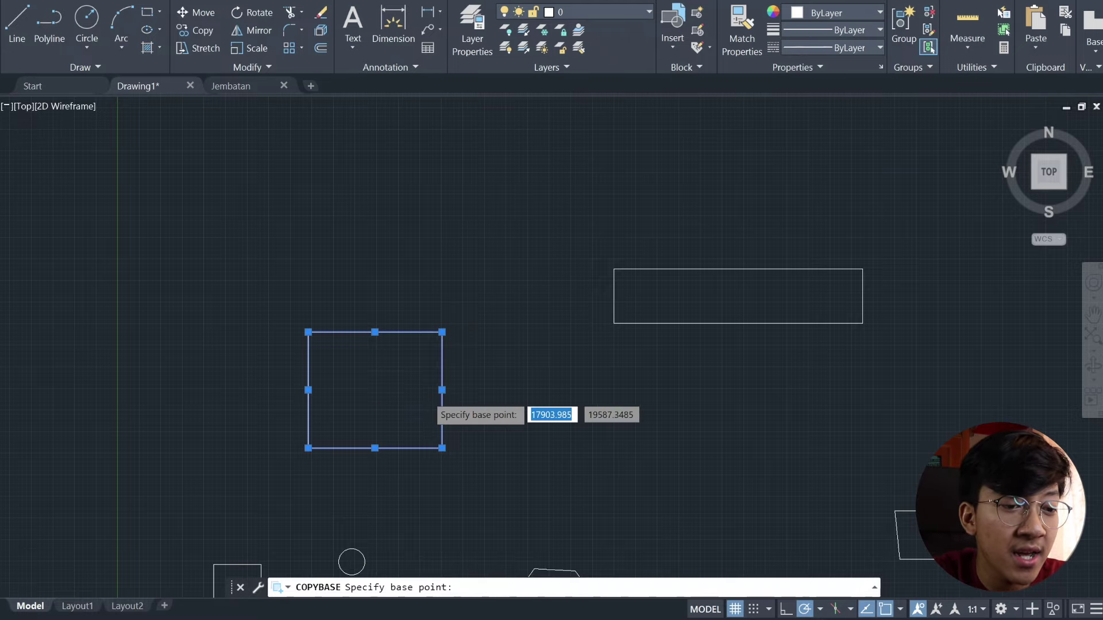
pyautogui.scroll(2, 439, 390)
pyautogui.moveTo(426, 394); pyautogui.dragTo(347, 411, button='middle')
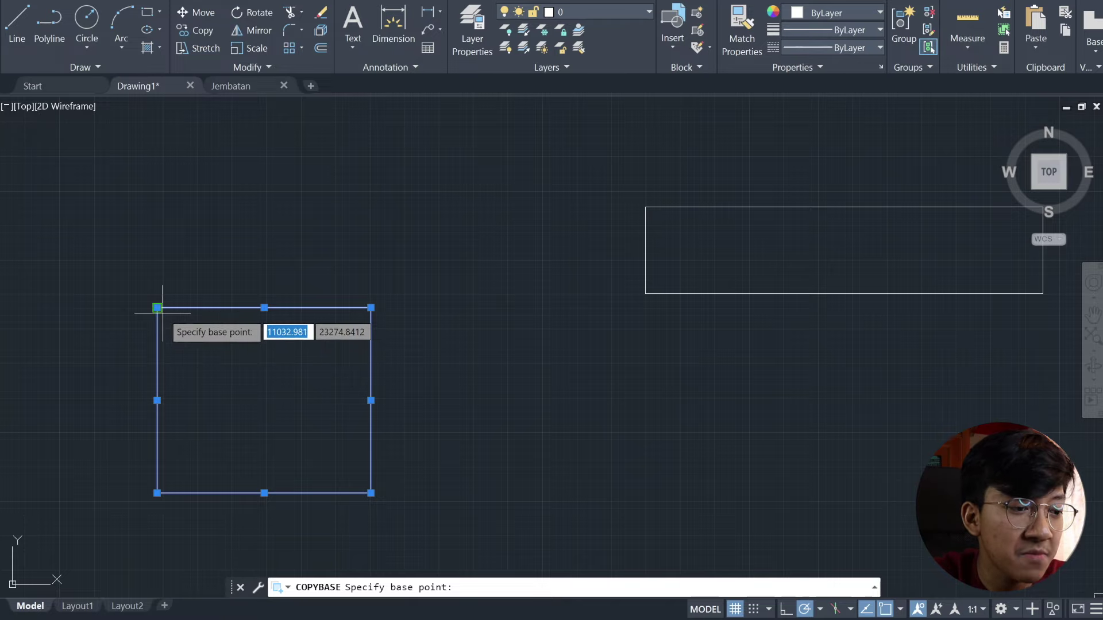
pyautogui.click(158, 308)
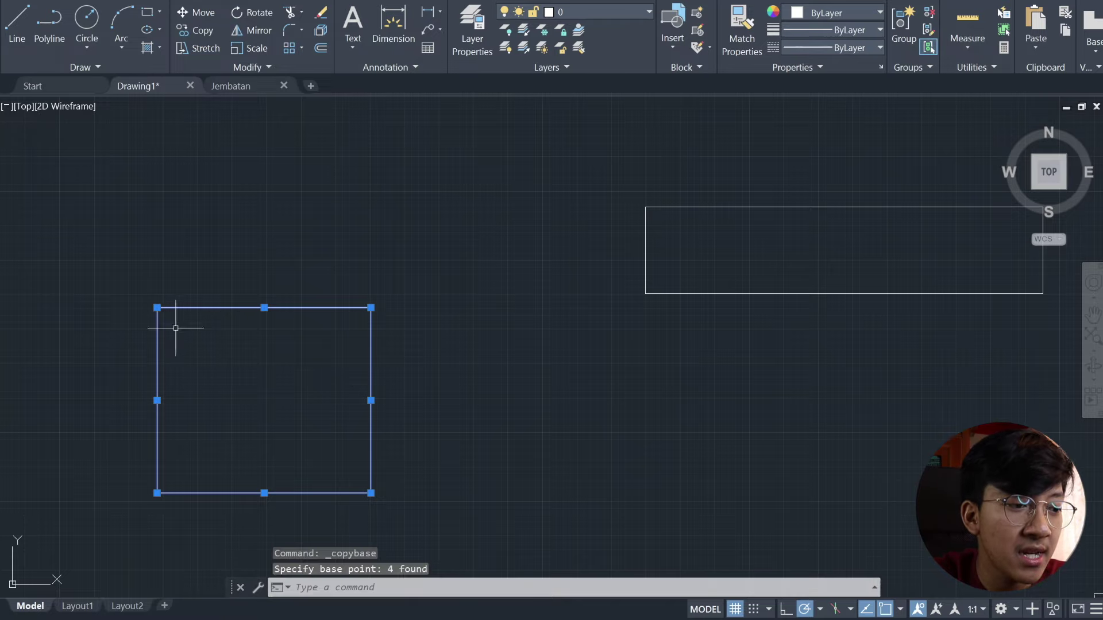
# Paste the copy snapped to the long rectangle's bottom-left corner.
pyautogui.hotkey('ctrl', 'v')
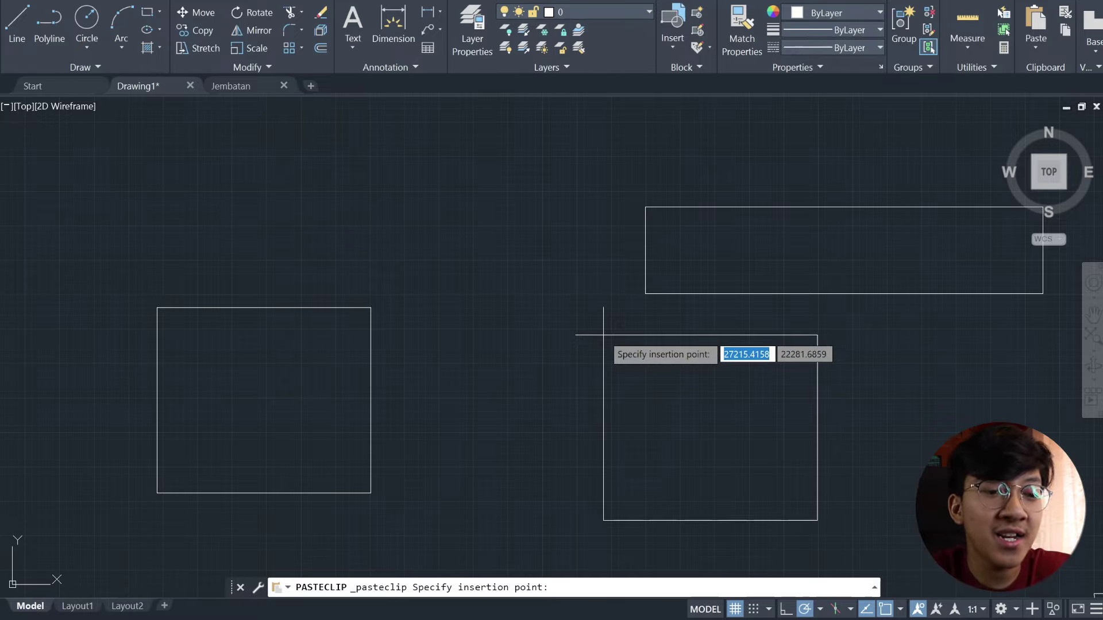
pyautogui.click(646, 294)
pyautogui.scroll(-2, 456, 373)
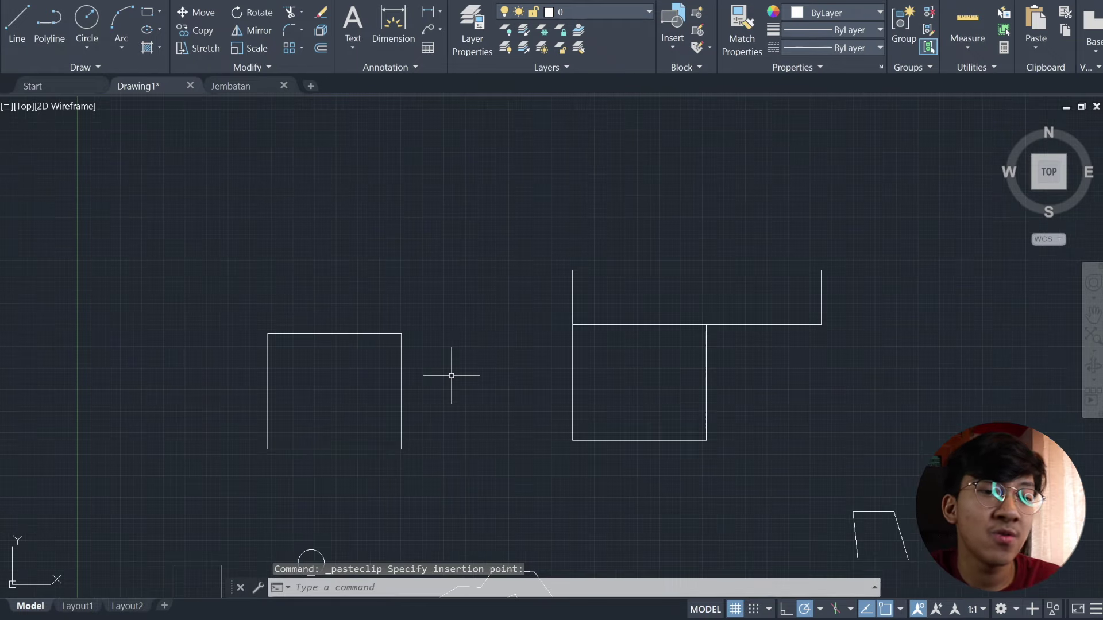
pyautogui.click(444, 457)
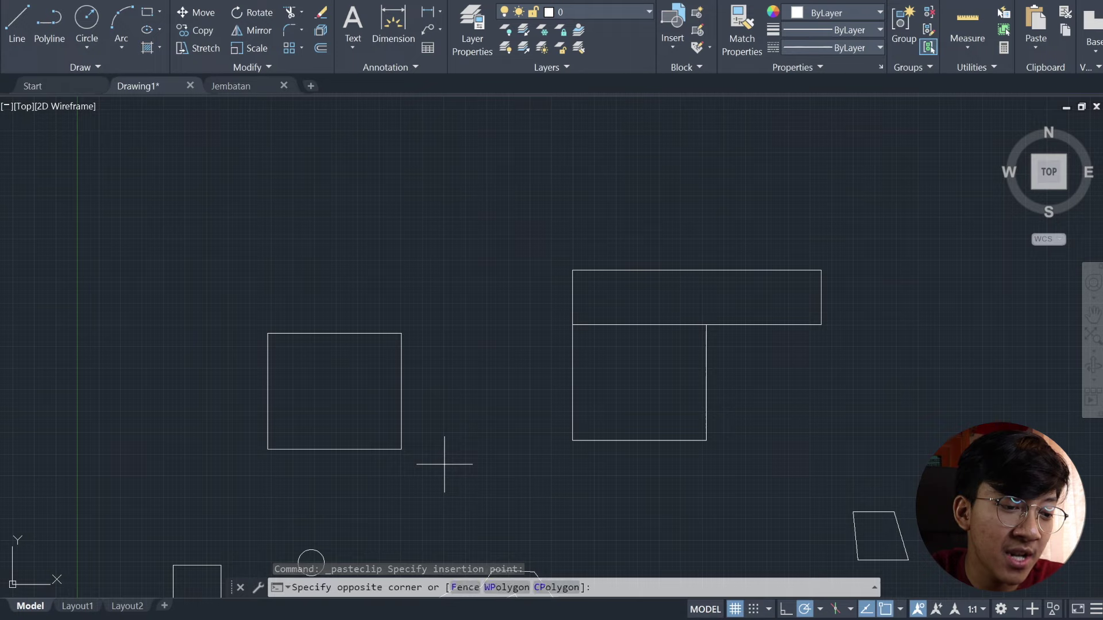
# Try a plain copy-paste of the square above the rectangle, then undo it.
pyautogui.click(224, 311)
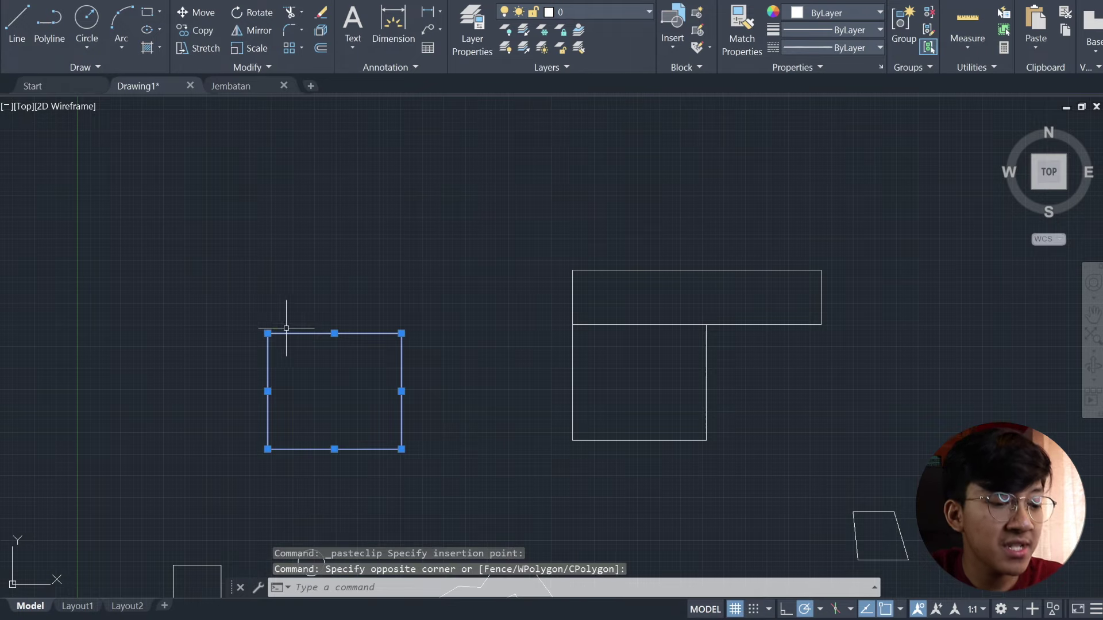
pyautogui.hotkey('ctrl', 'c')
pyautogui.hotkey('ctrl', 'v')
pyautogui.moveTo(438, 266); pyautogui.dragTo(371, 291, button='middle')
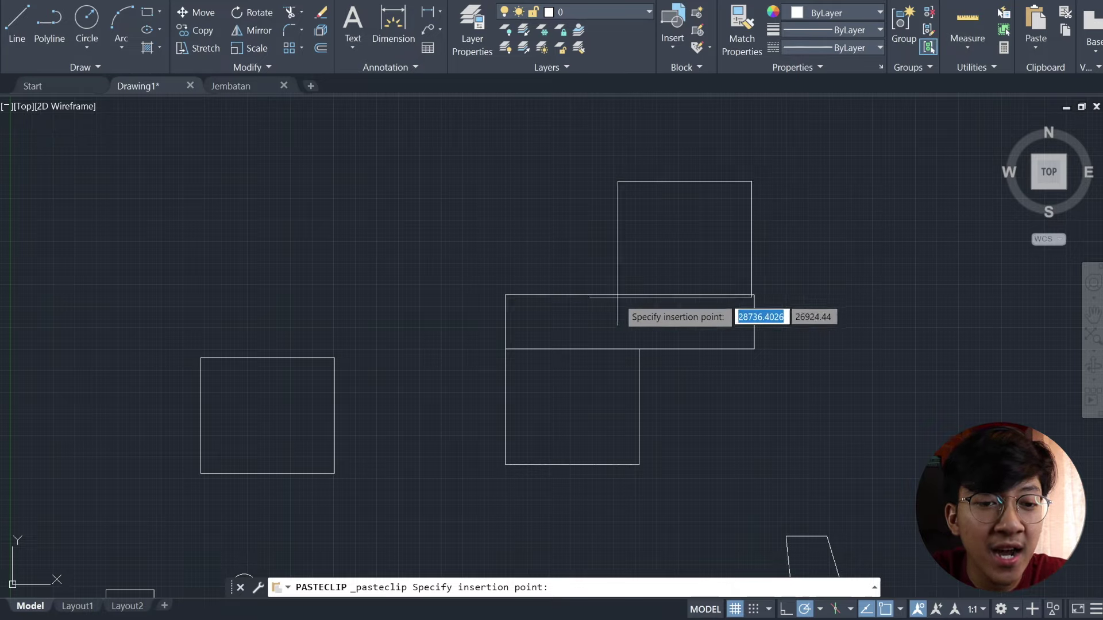
pyautogui.click(620, 298)
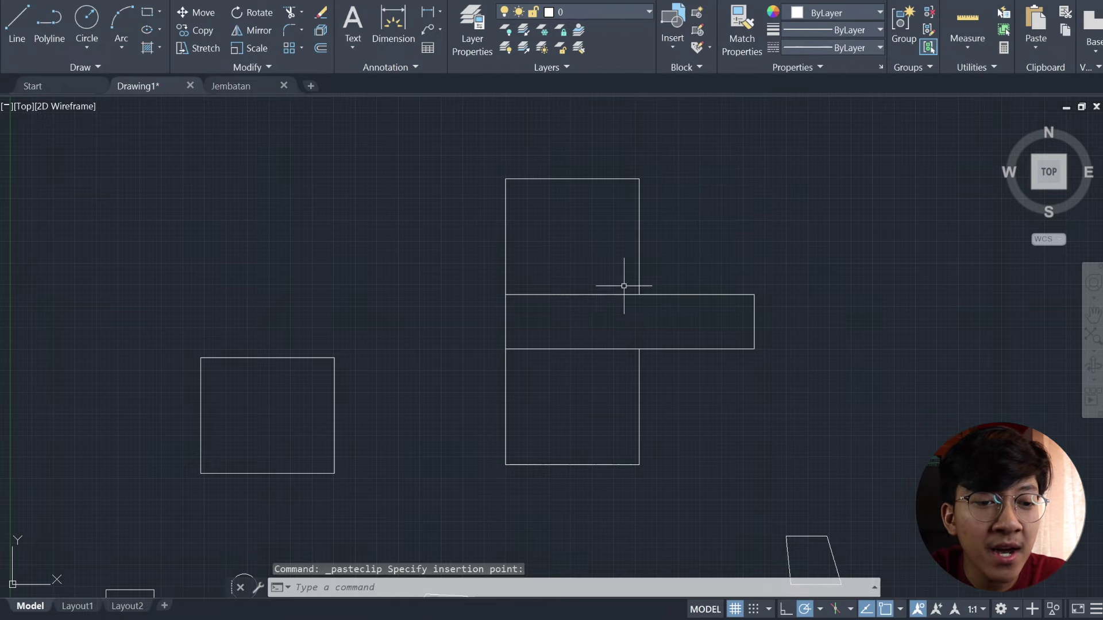
pyautogui.hotkey('ctrl', 'z')
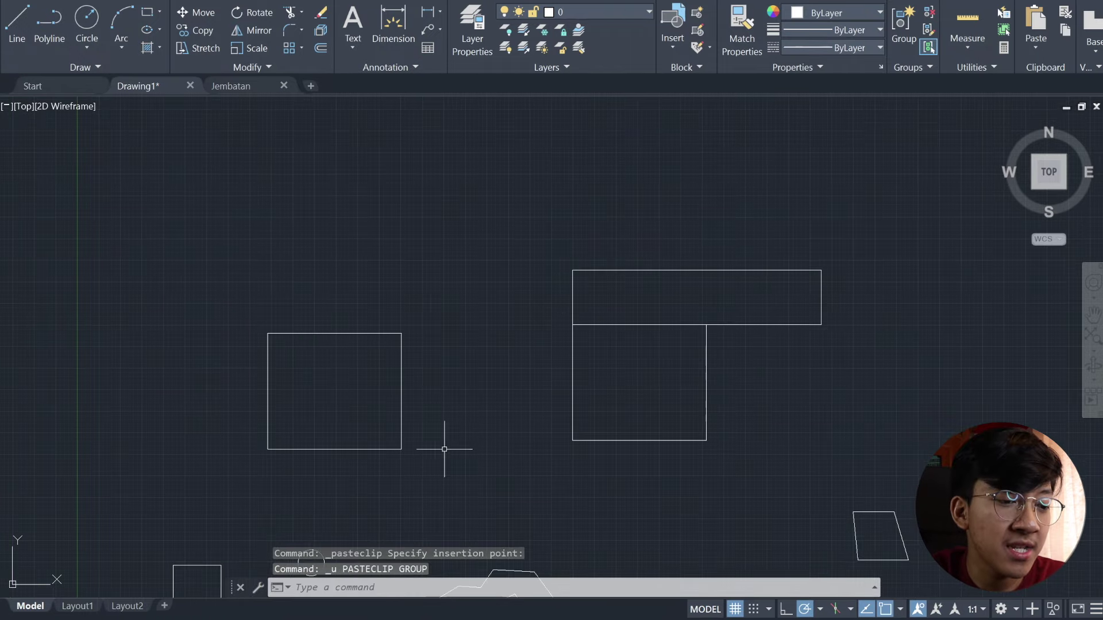
# Copy the square with its lower-right corner as base and paste at the rectangle's top-right corner.
pyautogui.click(443, 464)
pyautogui.click(250, 317)
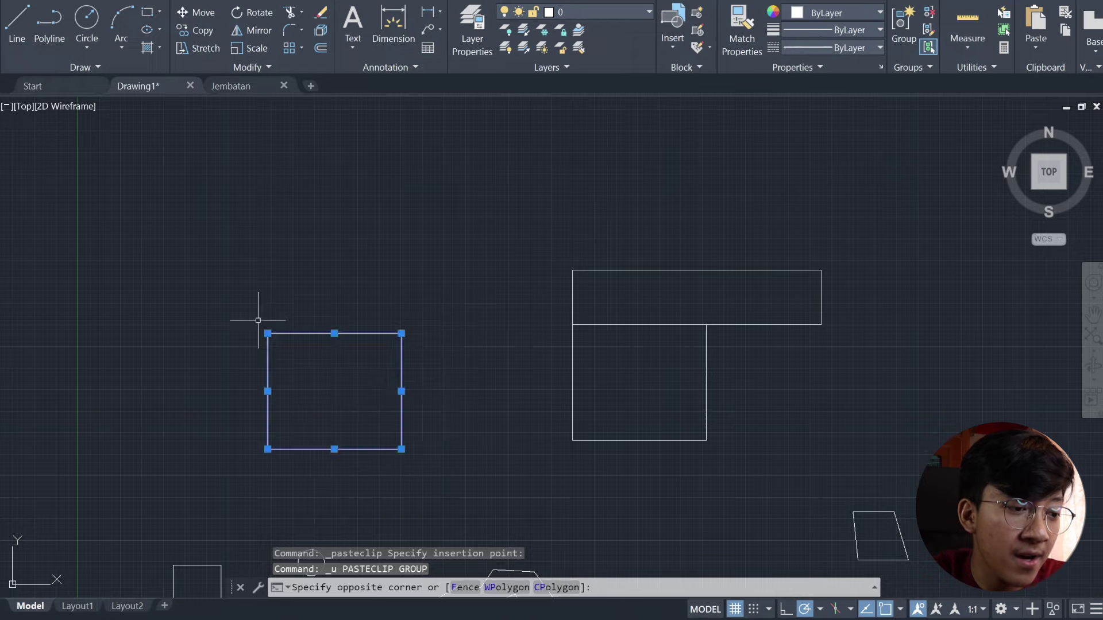
pyautogui.hotkey('ctrl', 'shift', 'c')
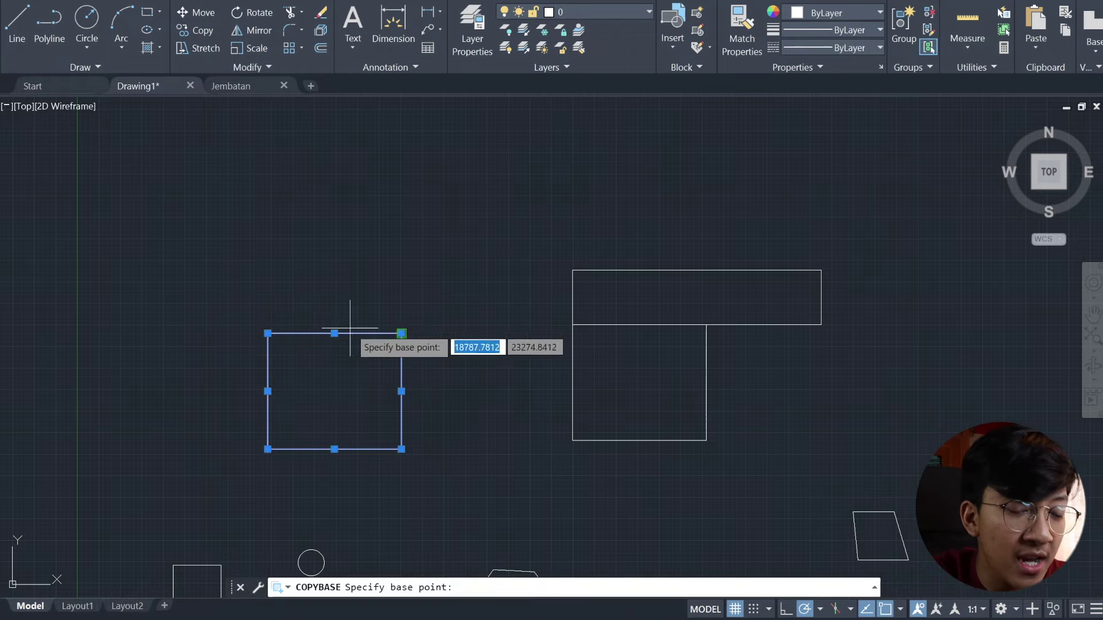
pyautogui.click(401, 450)
pyautogui.hotkey('ctrl', 'v')
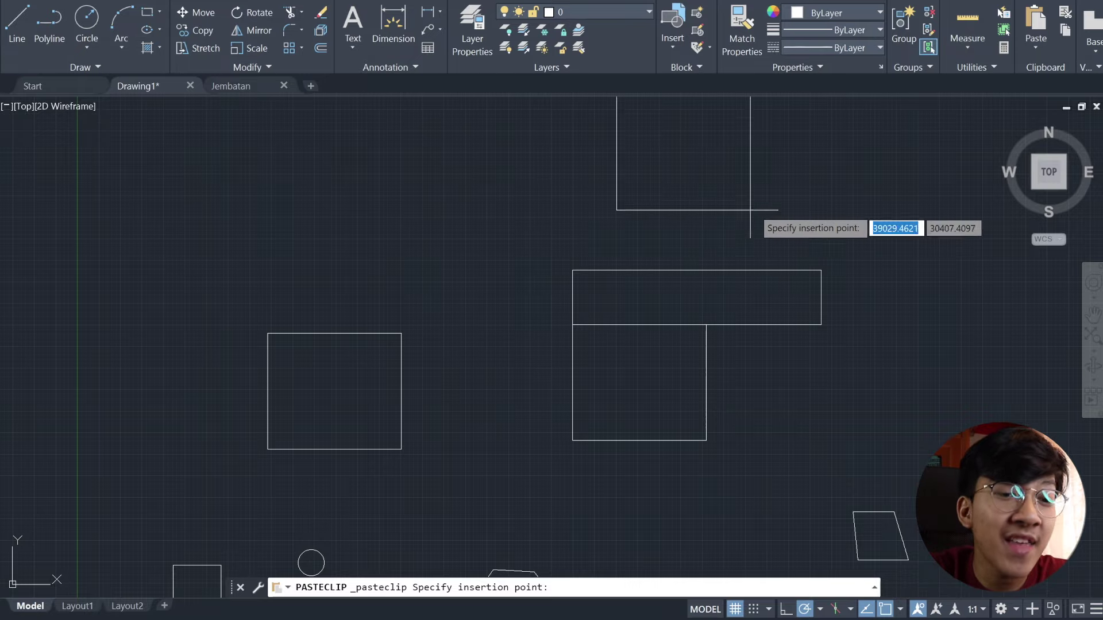
pyautogui.click(821, 270)
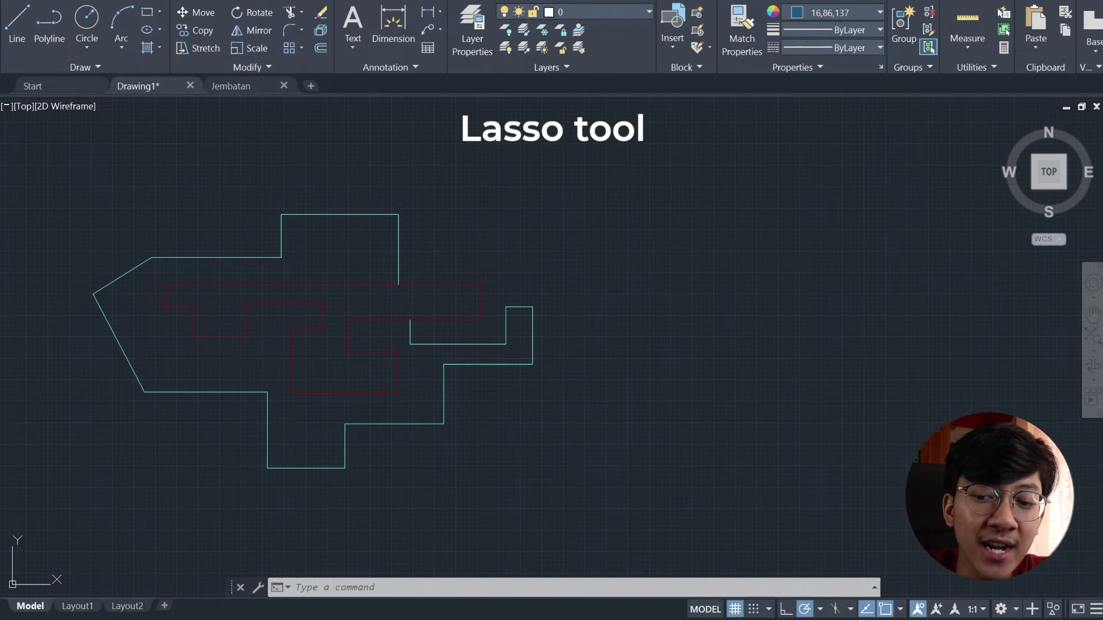
pyautogui.click(640, 200)
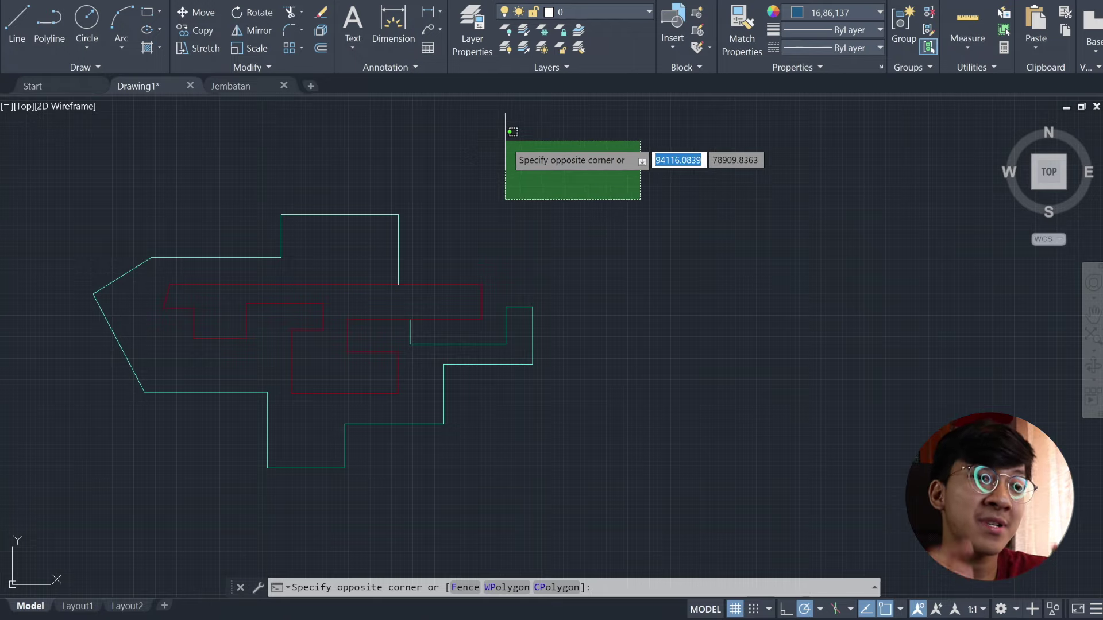
pyautogui.press('Escape')
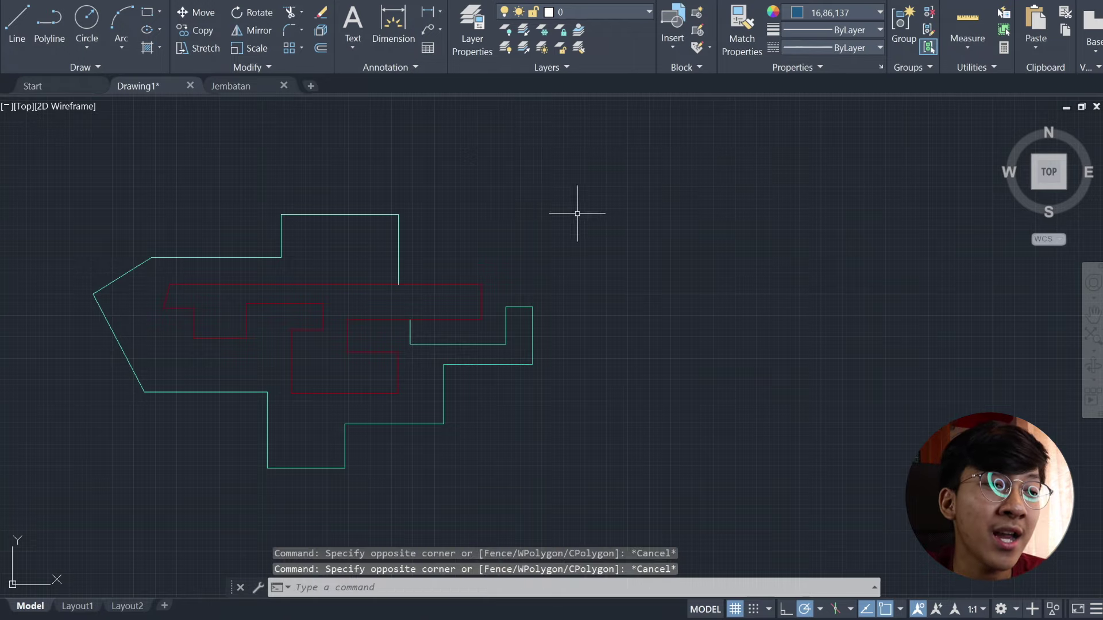
pyautogui.click(602, 207)
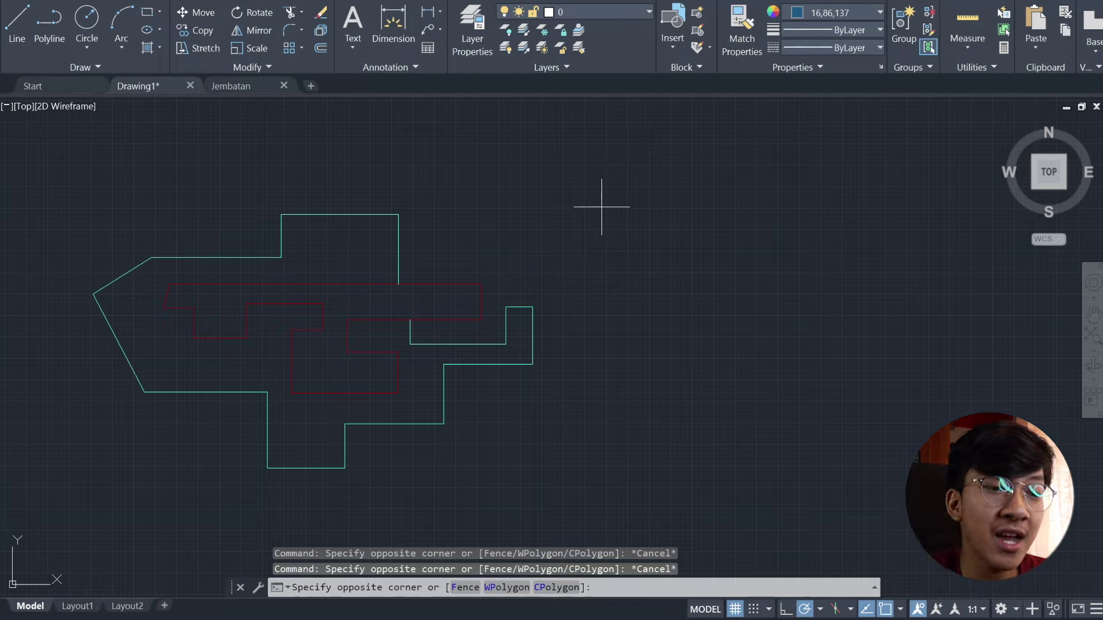
pyautogui.moveTo(602, 207)
pyautogui.mouseDown()
pyautogui.moveTo(572, 274)
pyautogui.moveTo(502, 177)
pyautogui.moveTo(583, 123)
pyautogui.moveTo(694, 140)
pyautogui.moveTo(749, 225)
pyautogui.moveTo(725, 236)
pyautogui.moveTo(707, 293)
pyautogui.moveTo(630, 269)
pyautogui.mouseUp()
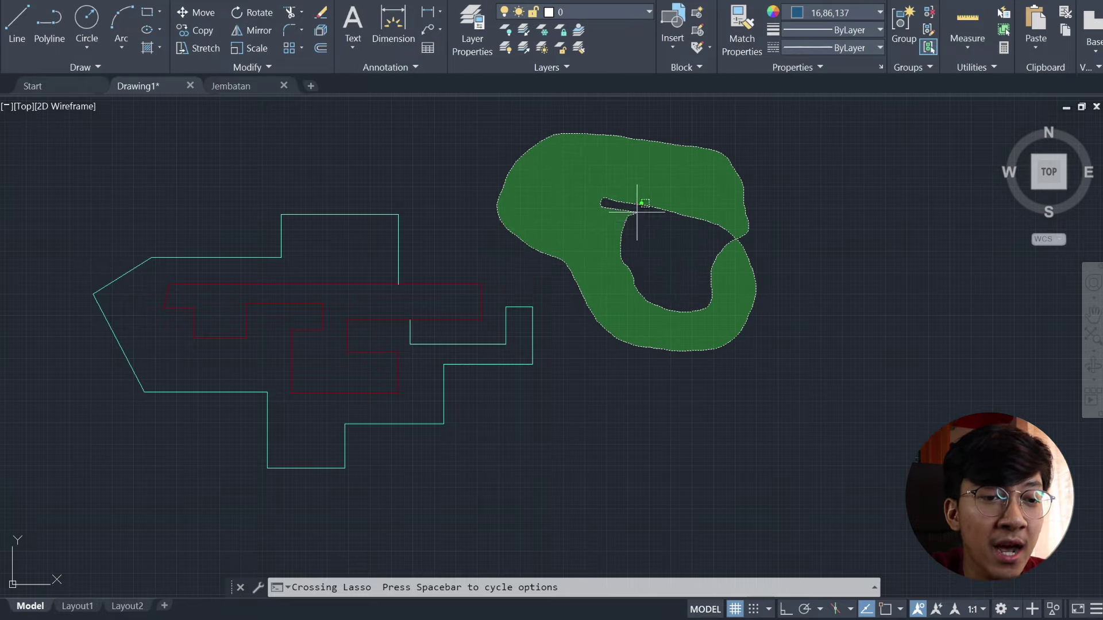
pyautogui.moveTo(623, 166); pyautogui.dragTo(591, 200)
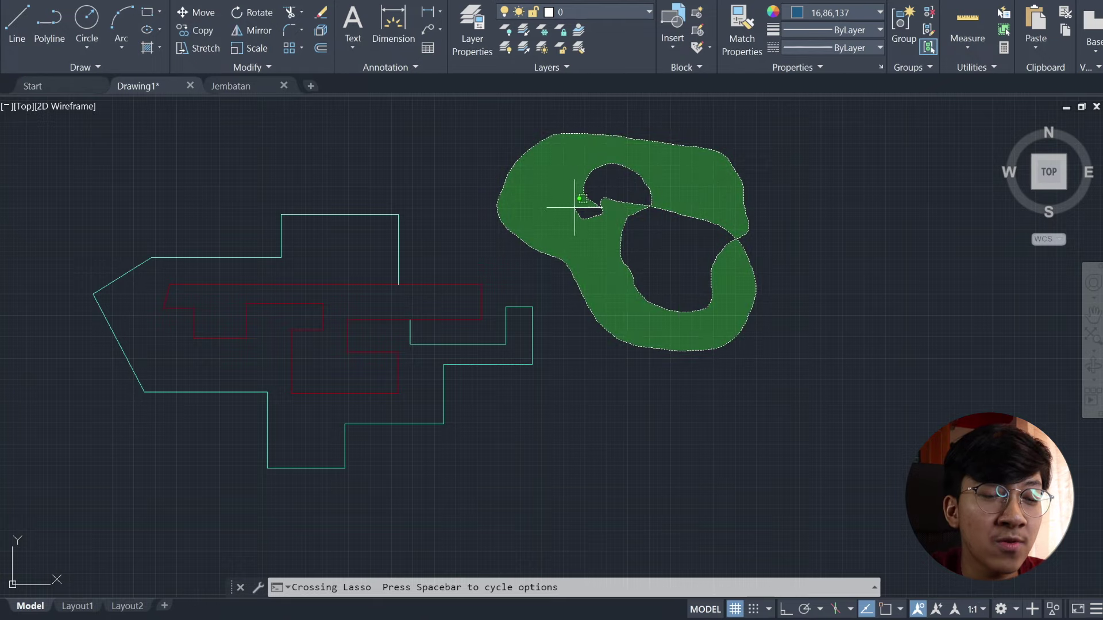
pyautogui.press('Escape')
pyautogui.click(622, 164)
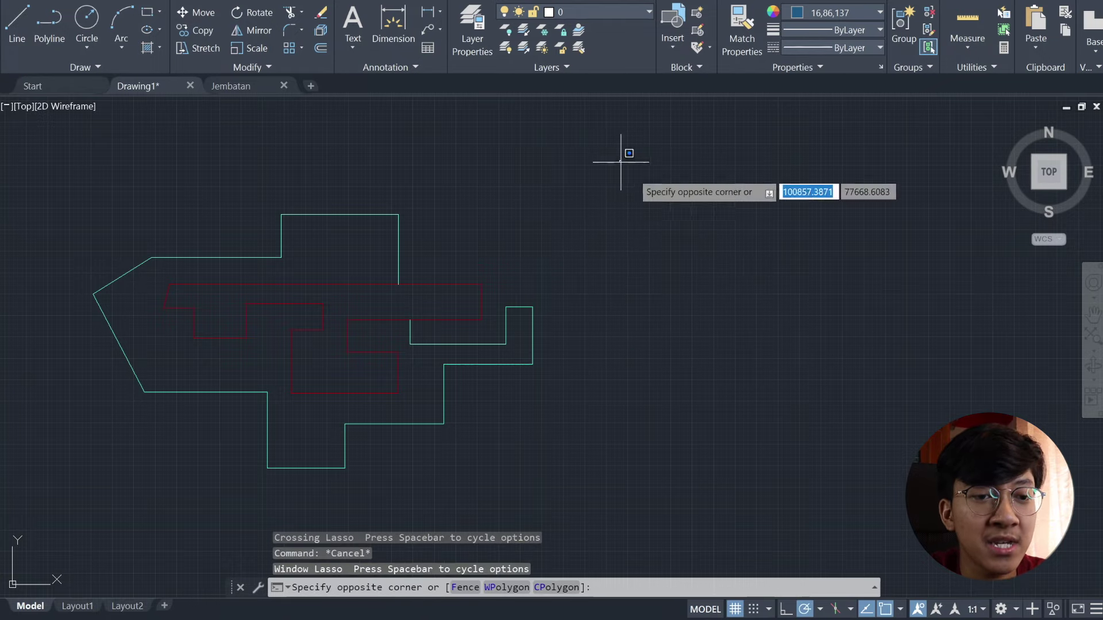
pyautogui.click(890, 328)
pyautogui.click(950, 345)
pyautogui.click(609, 141)
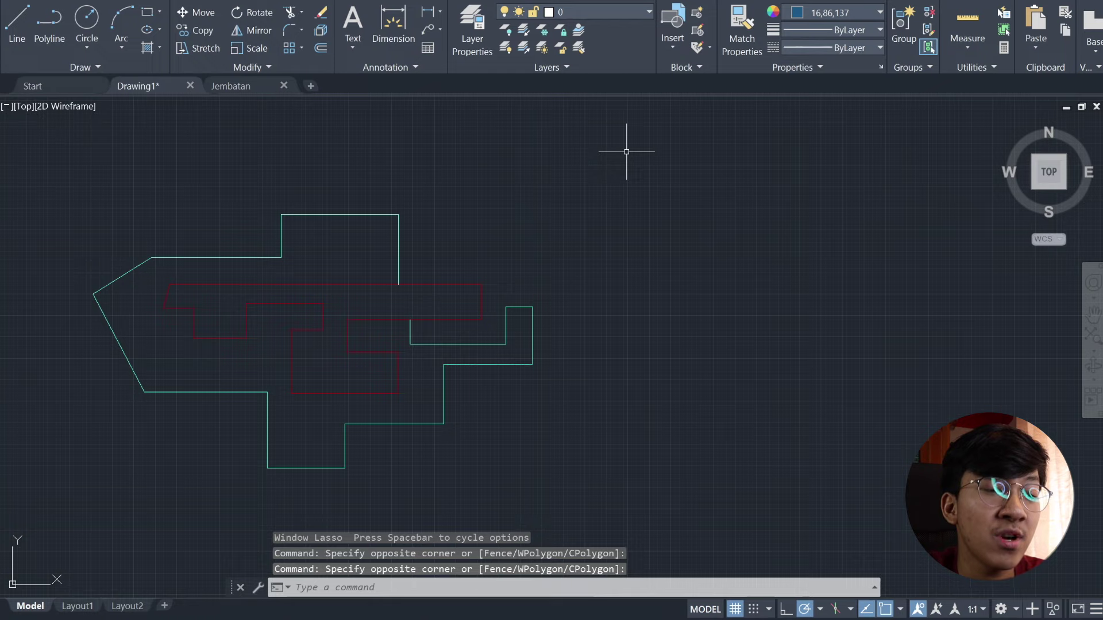
pyautogui.moveTo(626, 195); pyautogui.dragTo(839, 176, button='middle')
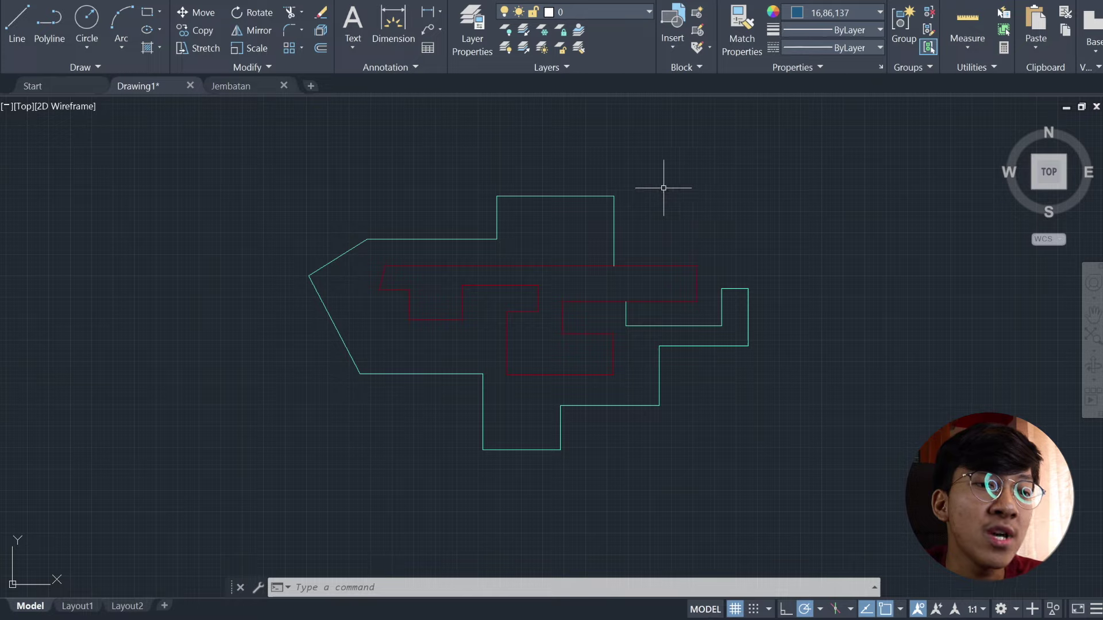
pyautogui.click(713, 241)
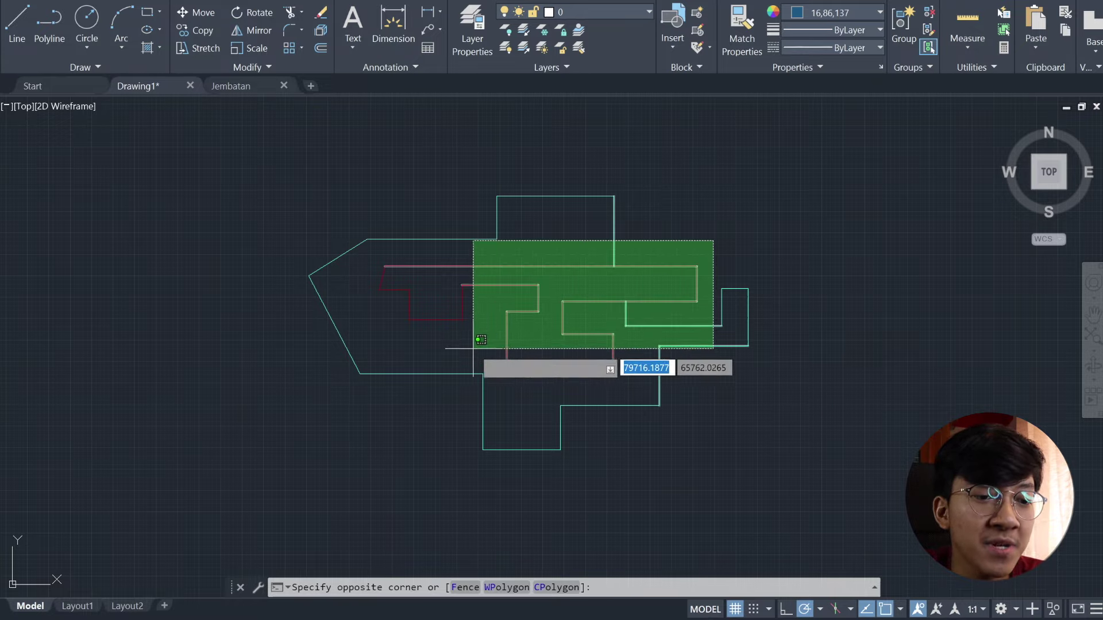
pyautogui.click(402, 319)
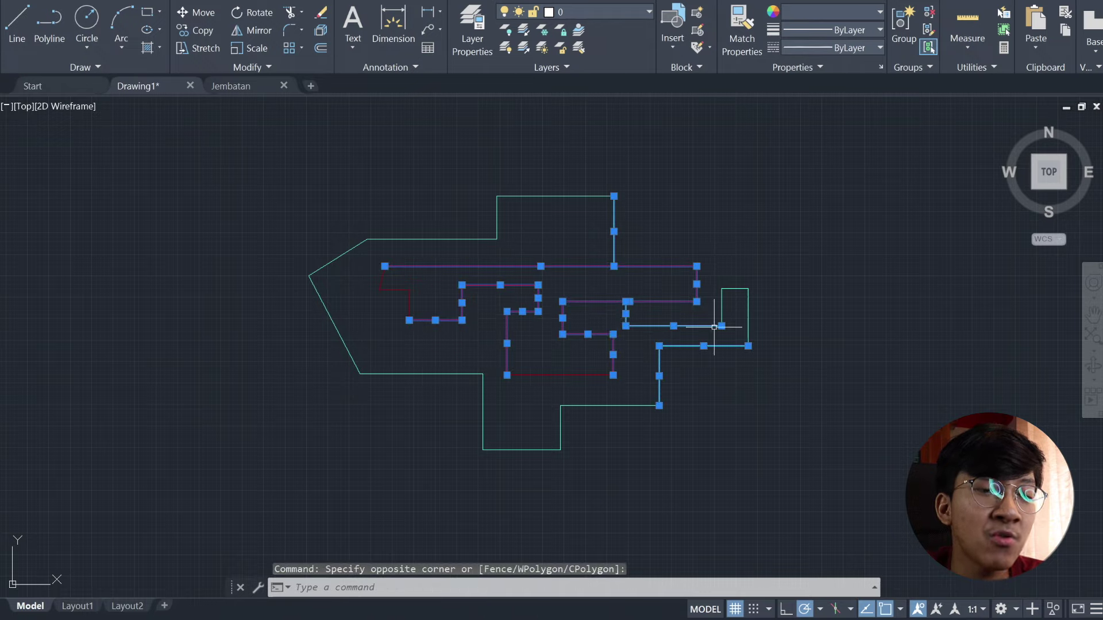
pyautogui.press('Delete')
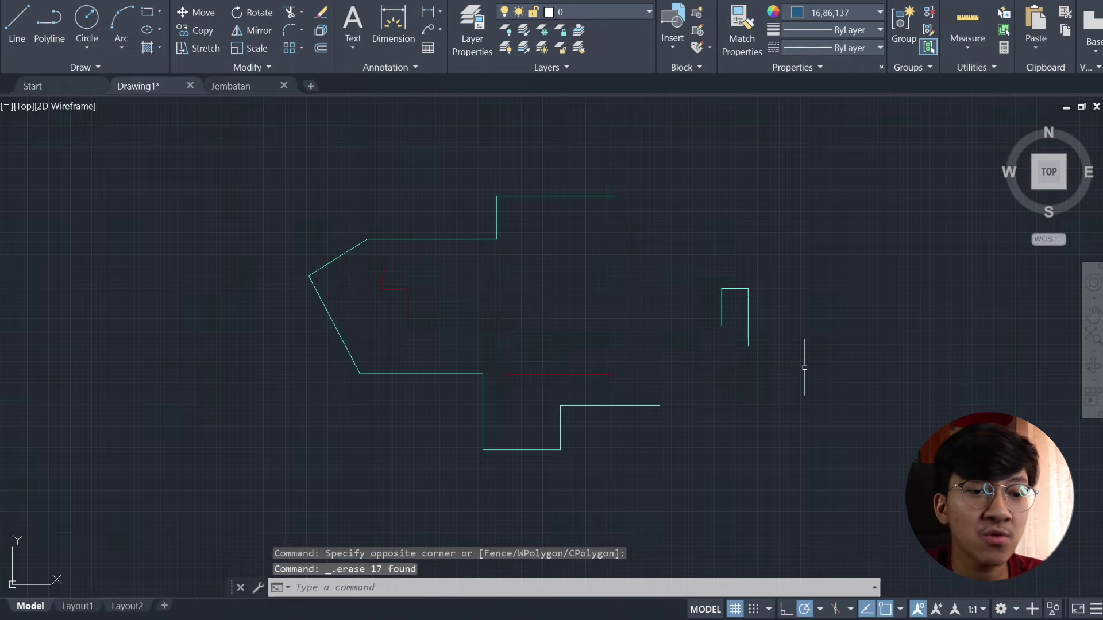
pyautogui.hotkey('ctrl', 'z')
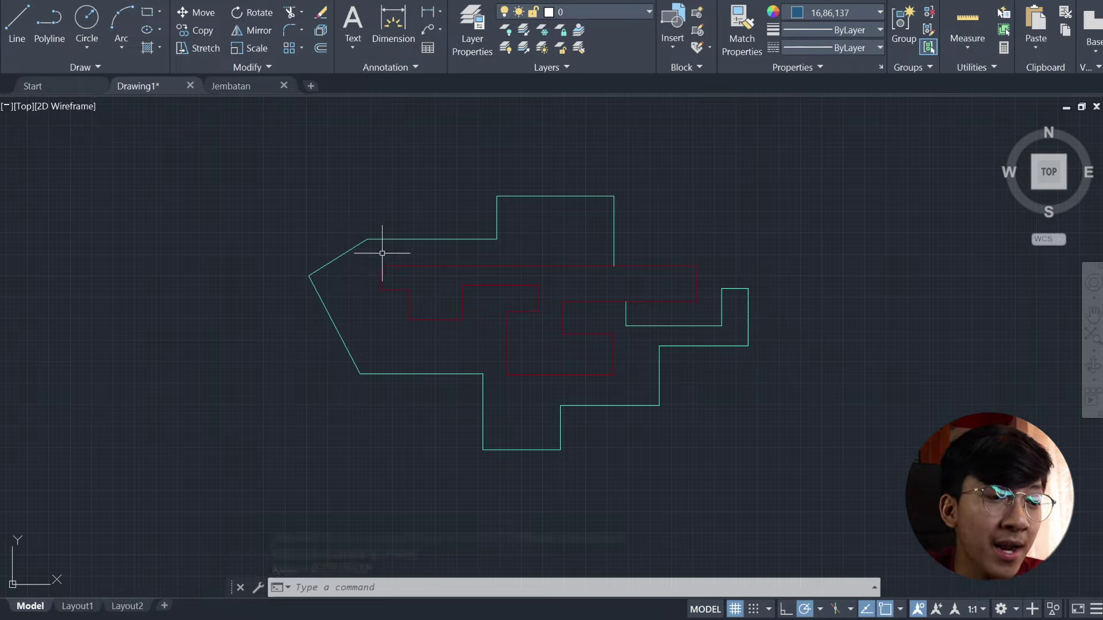
pyautogui.click(379, 254)
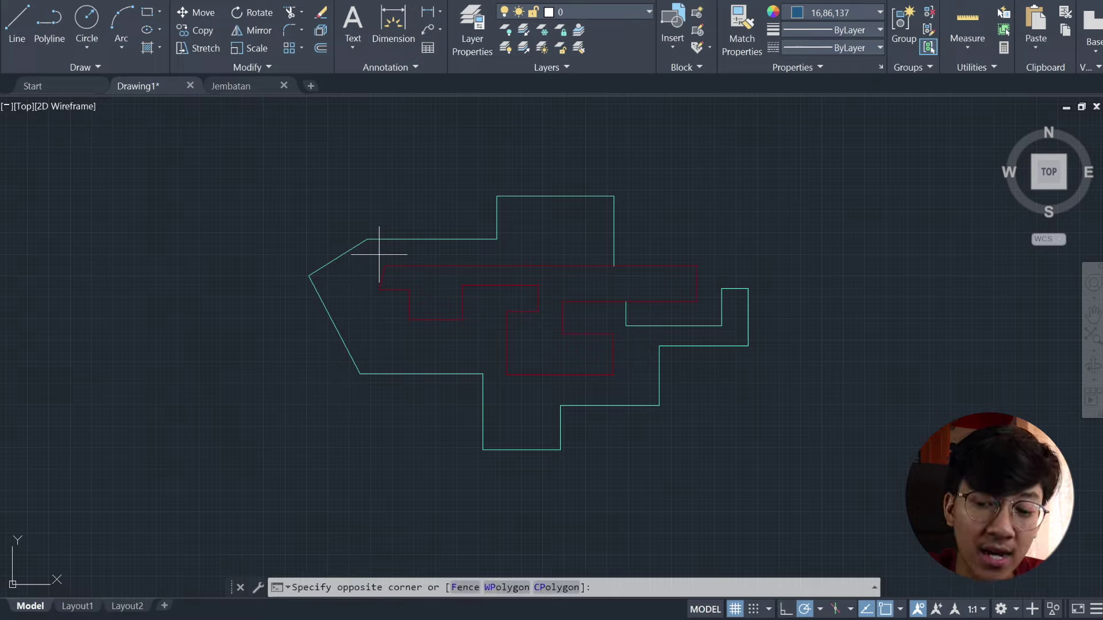
pyautogui.moveTo(379, 255); pyautogui.dragTo(630, 254)
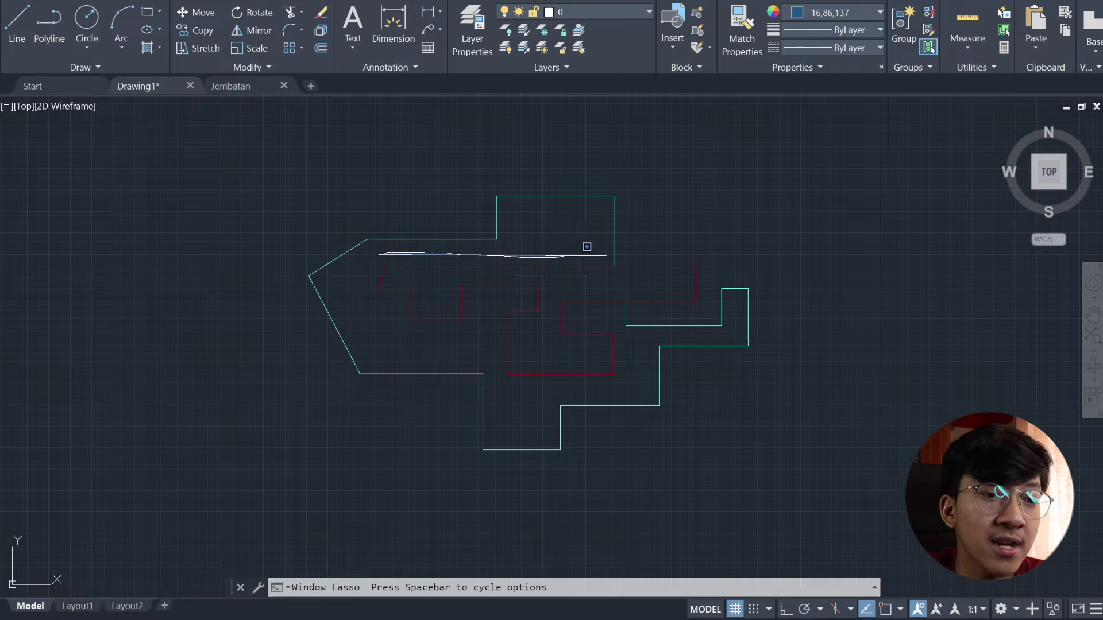
pyautogui.moveTo(686, 257)
pyautogui.mouseDown()
pyautogui.moveTo(614, 329)
pyautogui.moveTo(627, 364)
pyautogui.moveTo(610, 381)
pyautogui.moveTo(517, 382)
pyautogui.moveTo(495, 364)
pyautogui.moveTo(487, 292)
pyautogui.moveTo(463, 328)
pyautogui.moveTo(401, 328)
pyautogui.mouseUp()
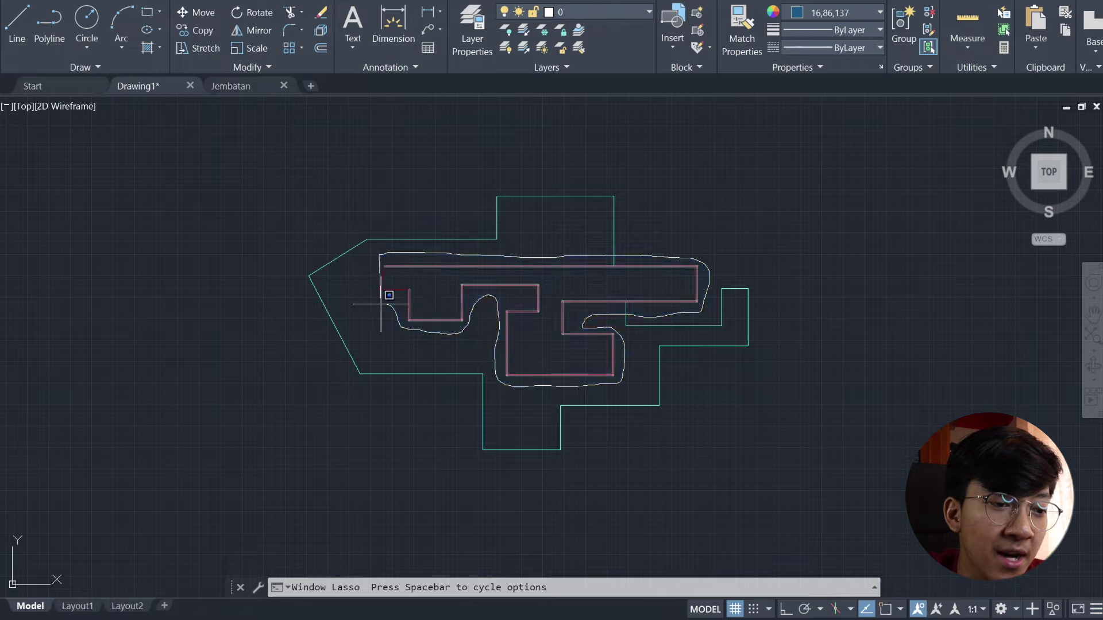
pyautogui.moveTo(361, 277); pyautogui.dragTo(369, 267)
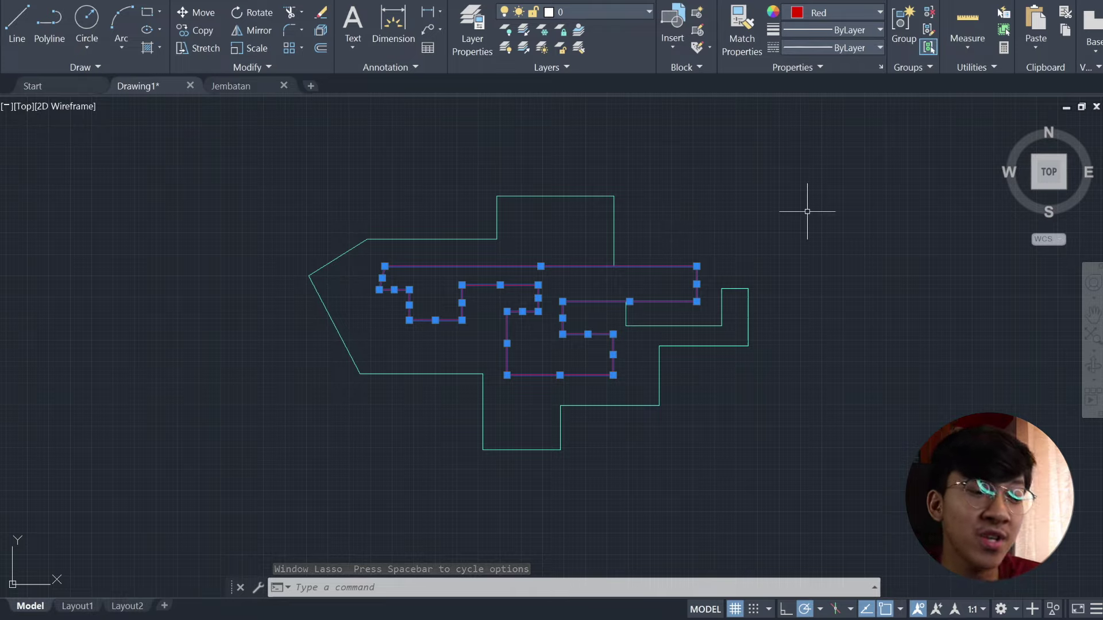
pyautogui.press('Delete')
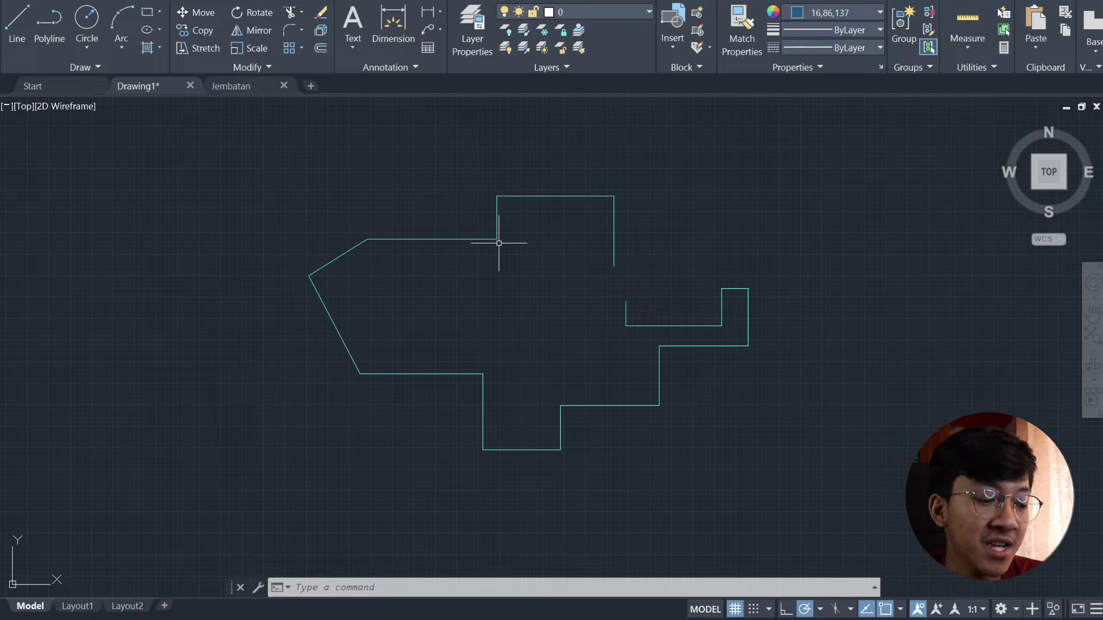
pyautogui.hotkey('ctrl', 'z')
pyautogui.moveTo(424, 250)
pyautogui.mouseDown()
pyautogui.moveTo(680, 311)
pyautogui.moveTo(609, 309)
pyautogui.moveTo(632, 333)
pyautogui.moveTo(623, 387)
pyautogui.moveTo(528, 385)
pyautogui.moveTo(497, 379)
pyautogui.moveTo(466, 341)
pyautogui.moveTo(370, 295)
pyautogui.moveTo(369, 250)
pyautogui.moveTo(401, 260)
pyautogui.mouseUp()
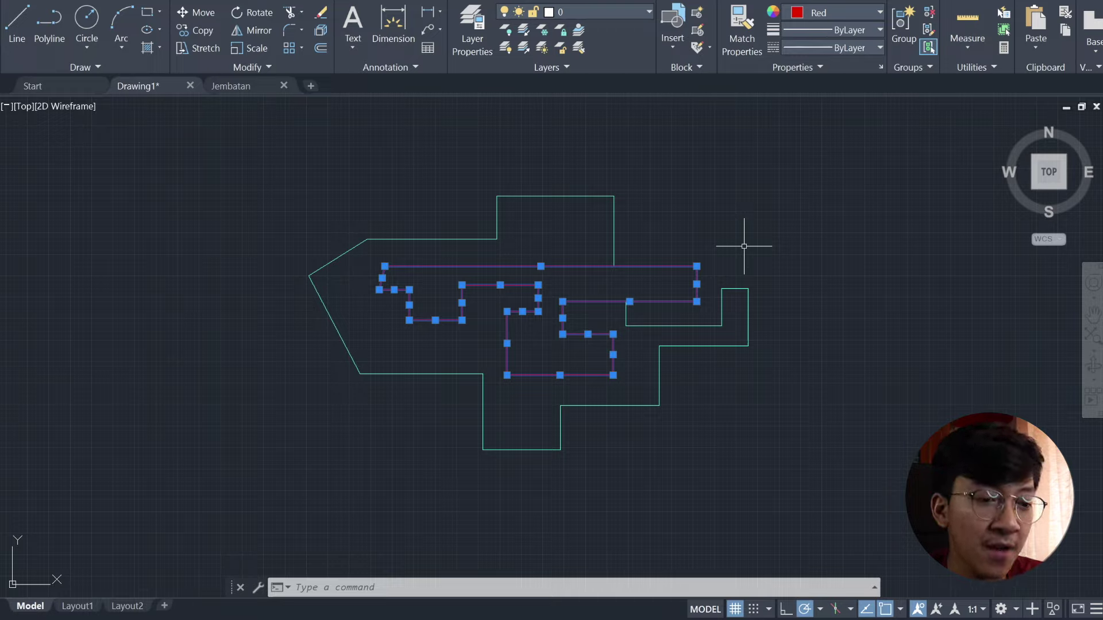
# Delete the selected red stepped polylines, leaving the cyan outline.
pyautogui.press('Delete')
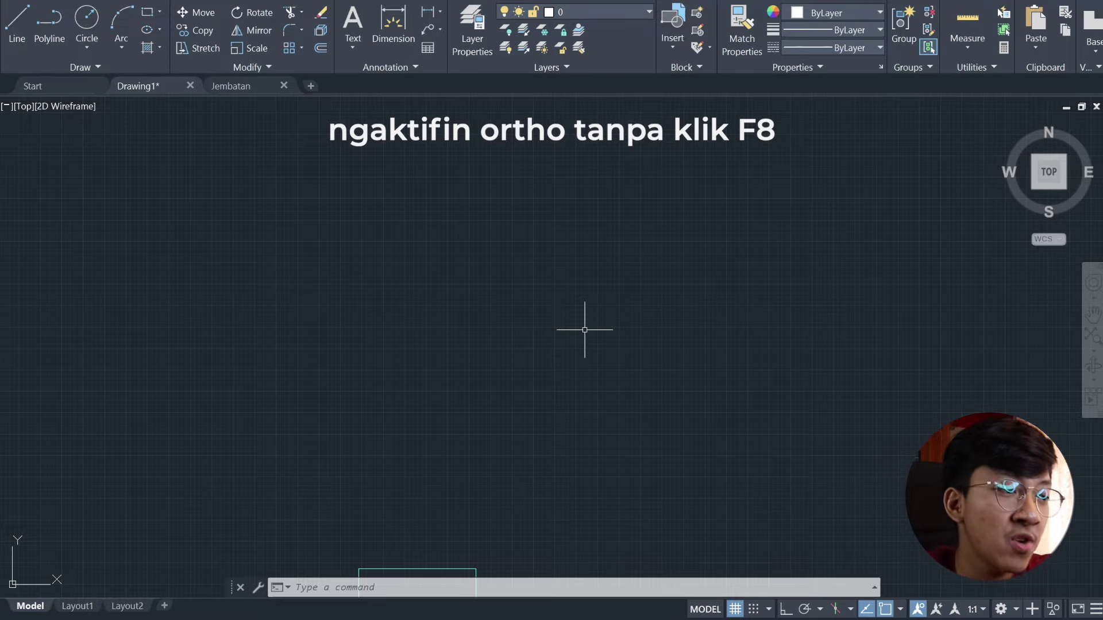
# Draw a horizontal line run rising into an Ortho-locked rectangular step.
pyautogui.click(17, 26)
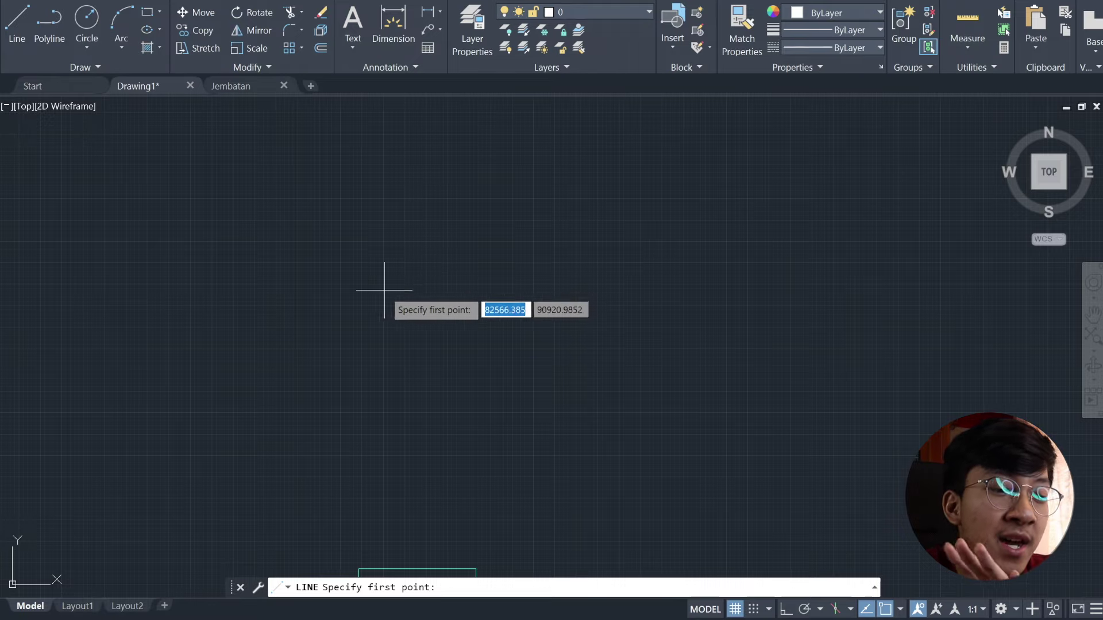
pyautogui.click(339, 316)
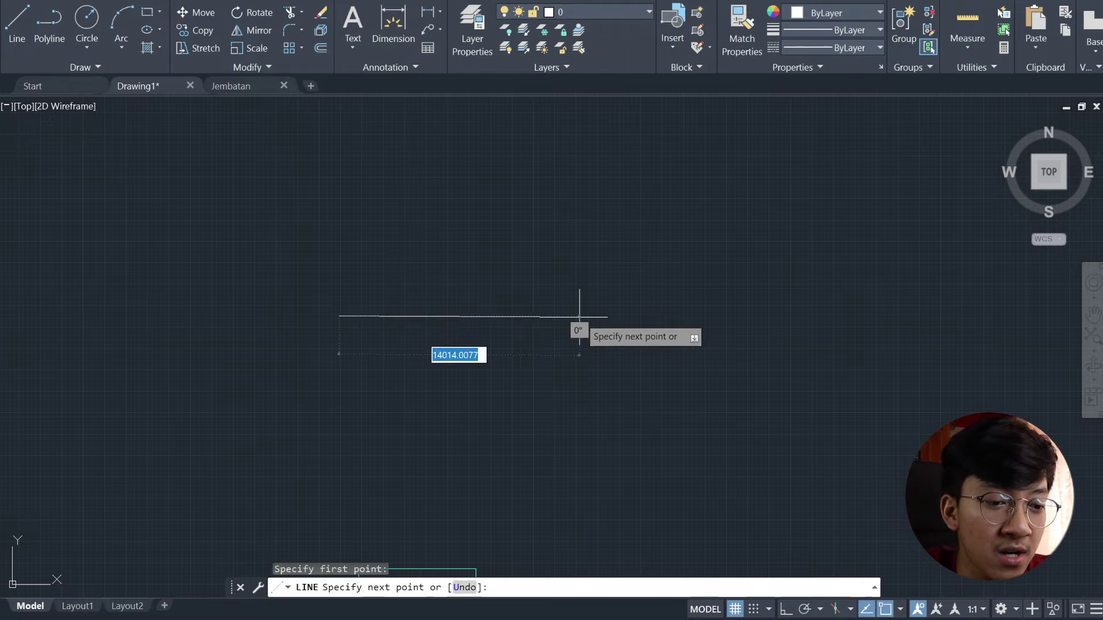
pyautogui.click(609, 317)
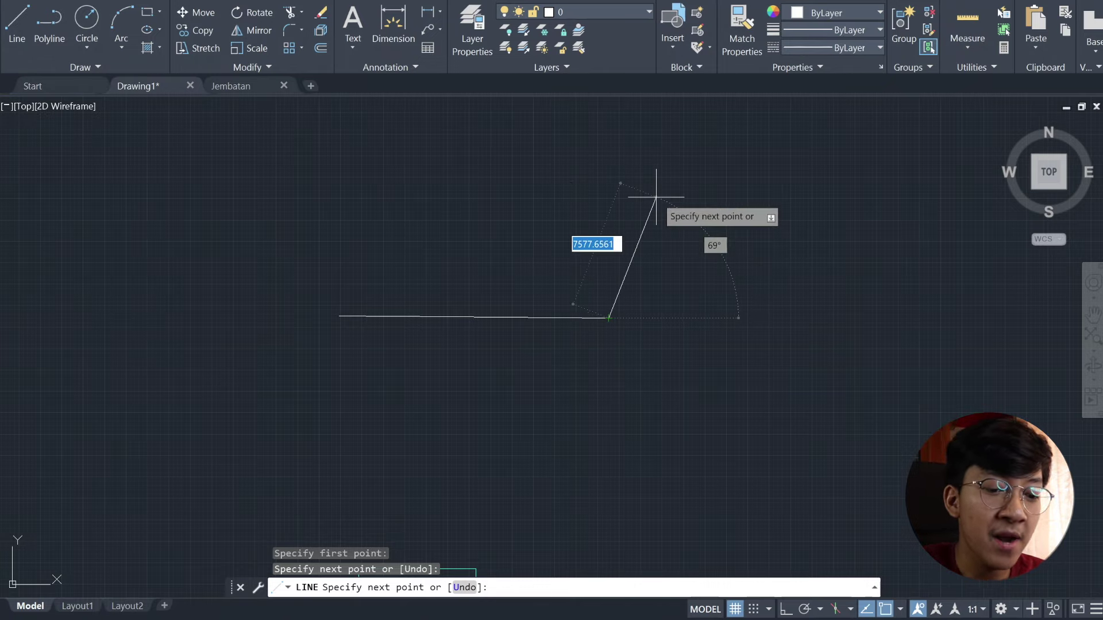
pyautogui.press('F8')
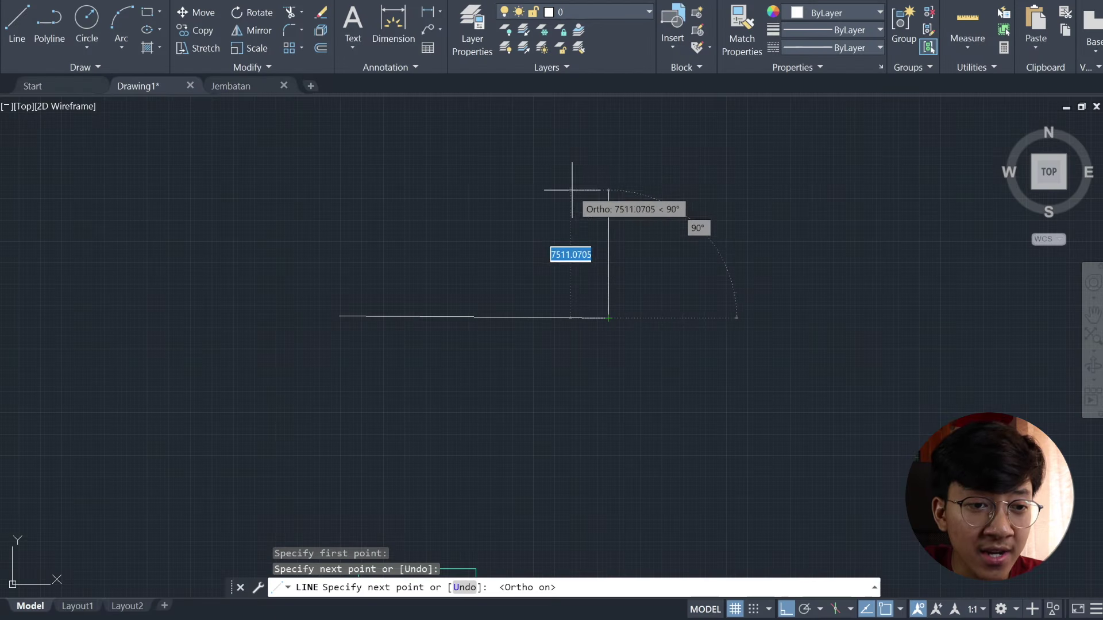
pyautogui.click(628, 194)
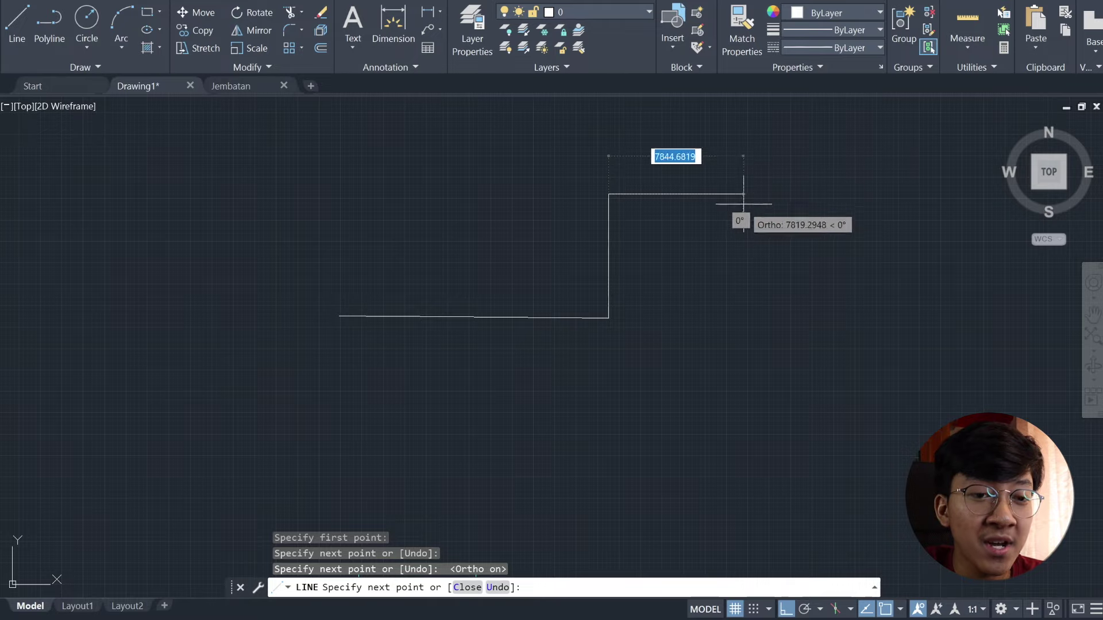
pyautogui.click(746, 216)
pyautogui.click(745, 287)
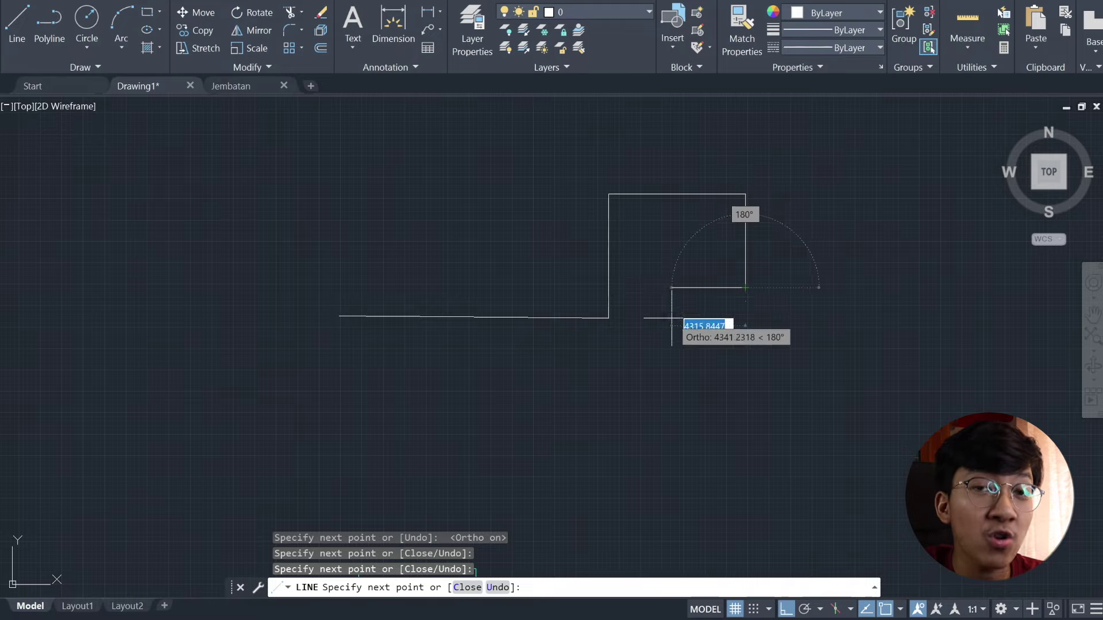
pyautogui.click(675, 293)
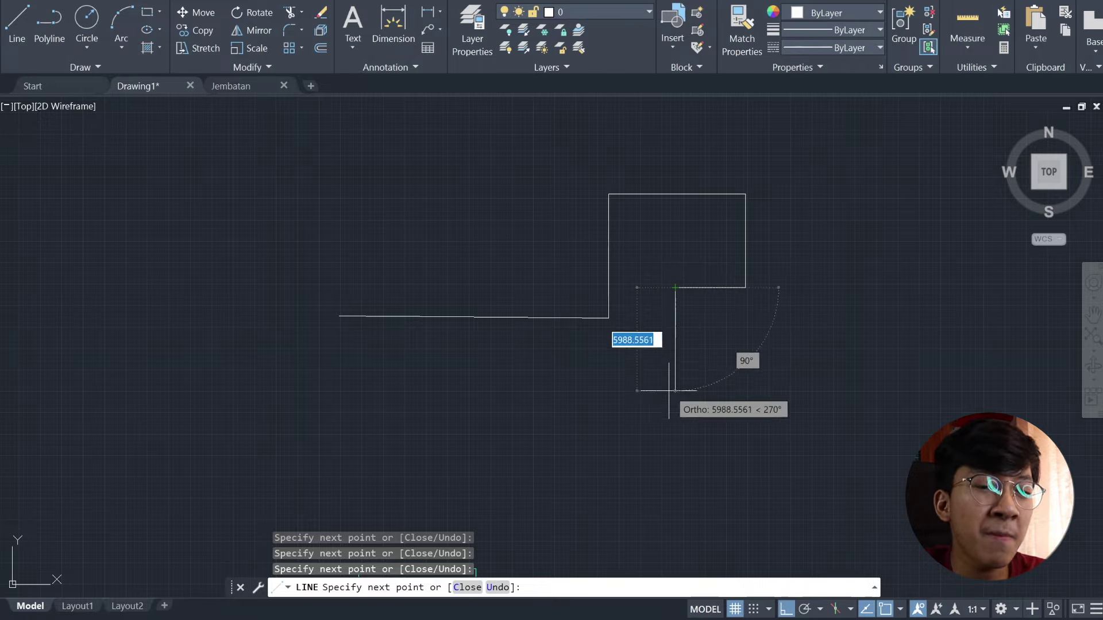
# Add a slanted drop down-left and a short horizontal base to finish the path.
pyautogui.press('F8')
pyautogui.click(622, 402)
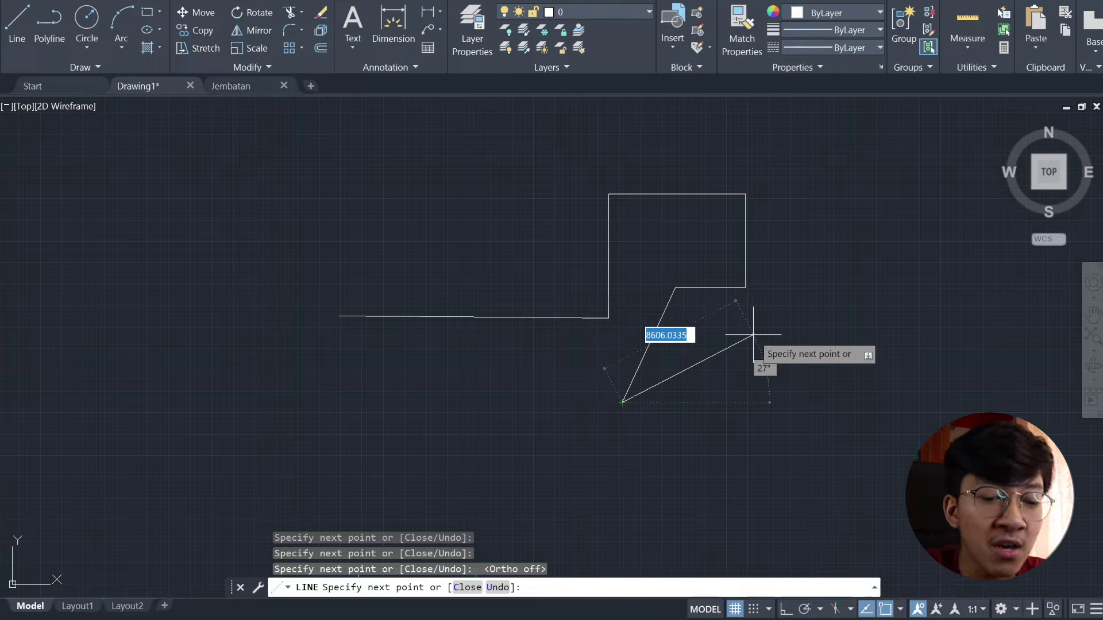
pyautogui.press('F8')
pyautogui.click(753, 333)
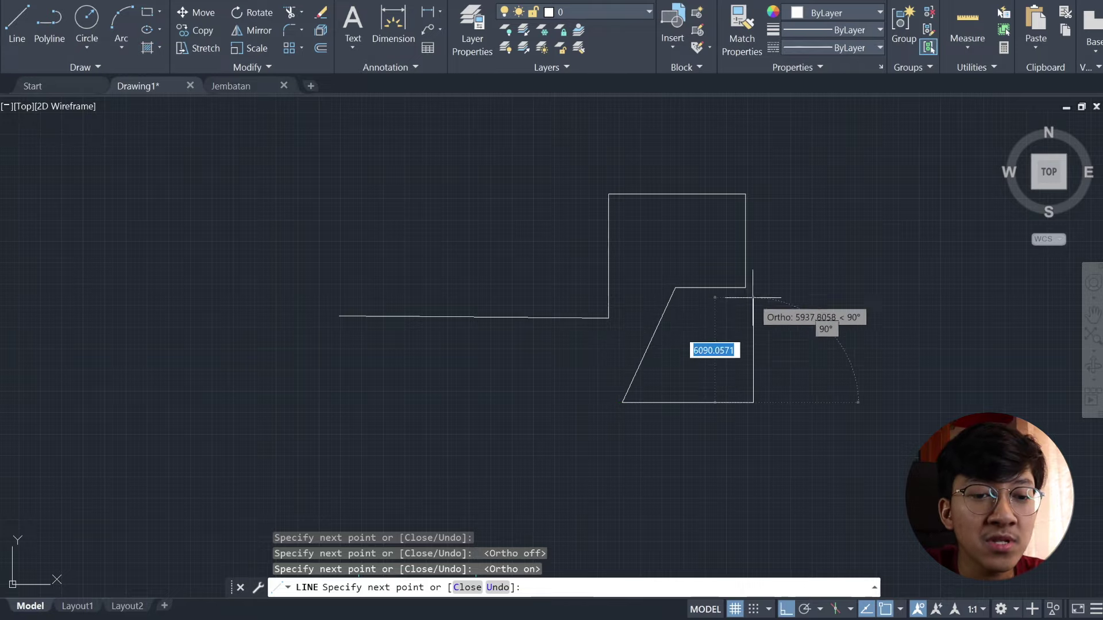
pyautogui.press('F8')
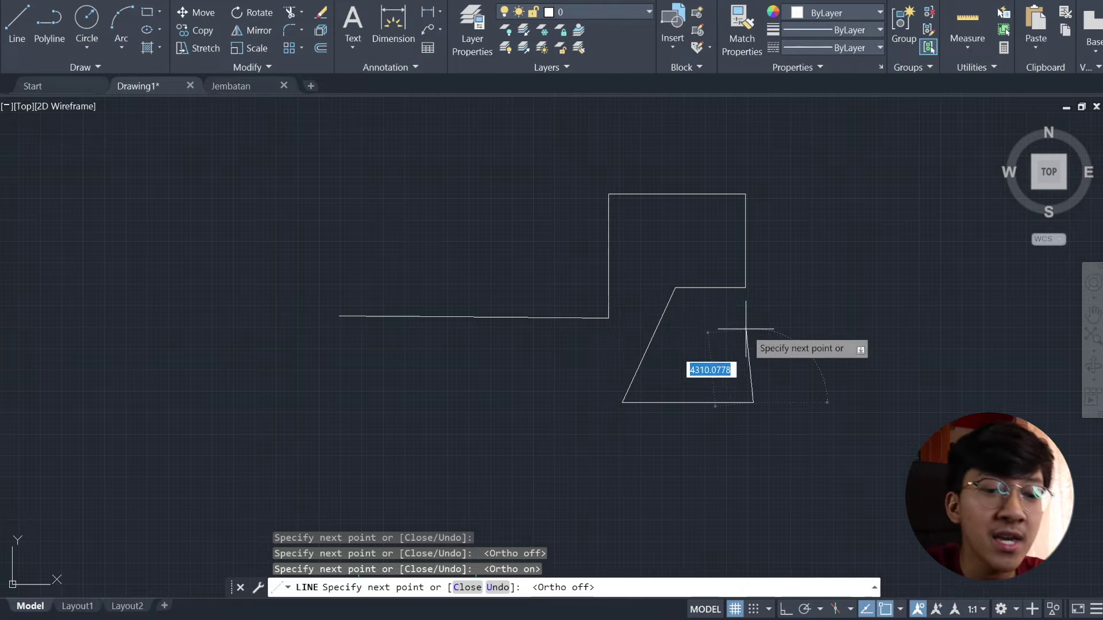
pyautogui.press('Escape')
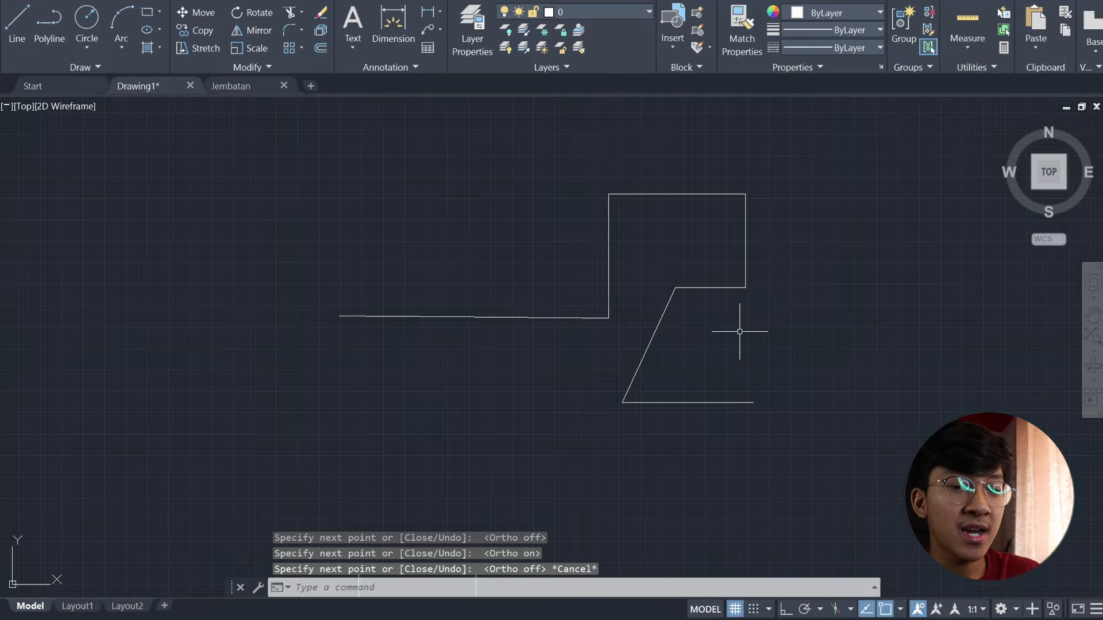
pyautogui.moveTo(628, 224); pyautogui.dragTo(561, 353, button='middle')
pyautogui.moveTo(615, 278); pyautogui.dragTo(583, 333, button='middle')
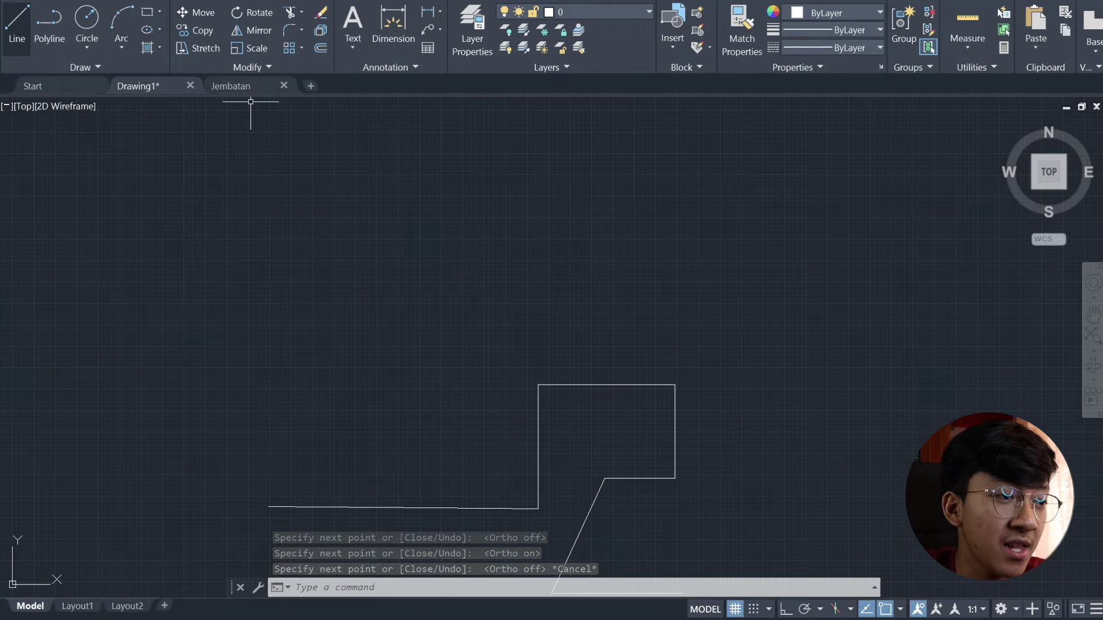
# Start a new line with a long horizontal top run and a vertical drop on the right, Ortho on.
pyautogui.click(17, 26)
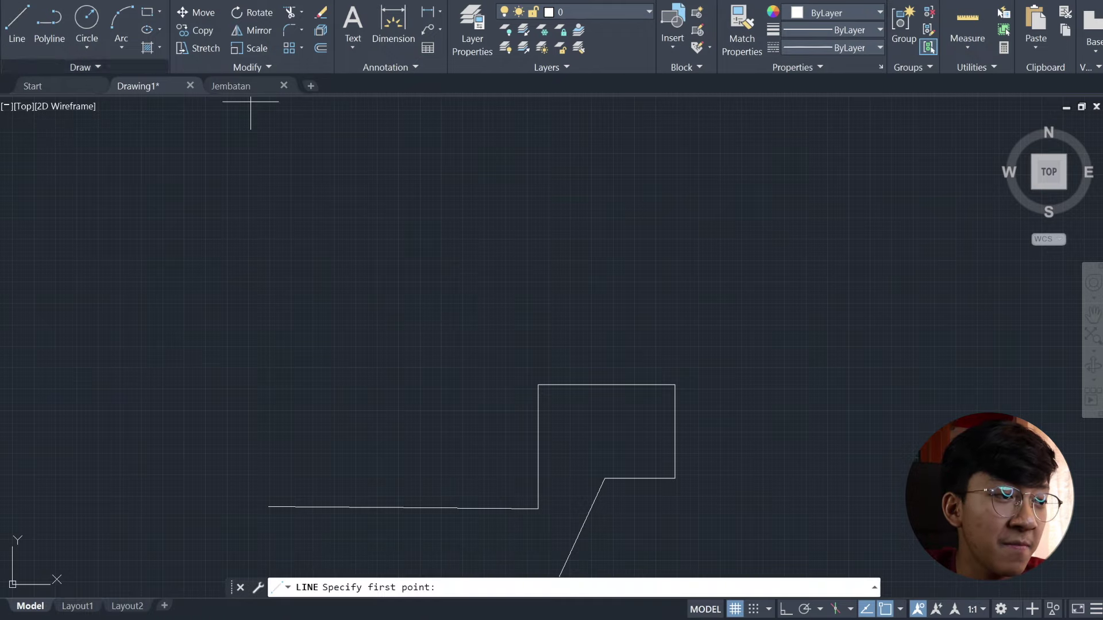
pyautogui.click(291, 221)
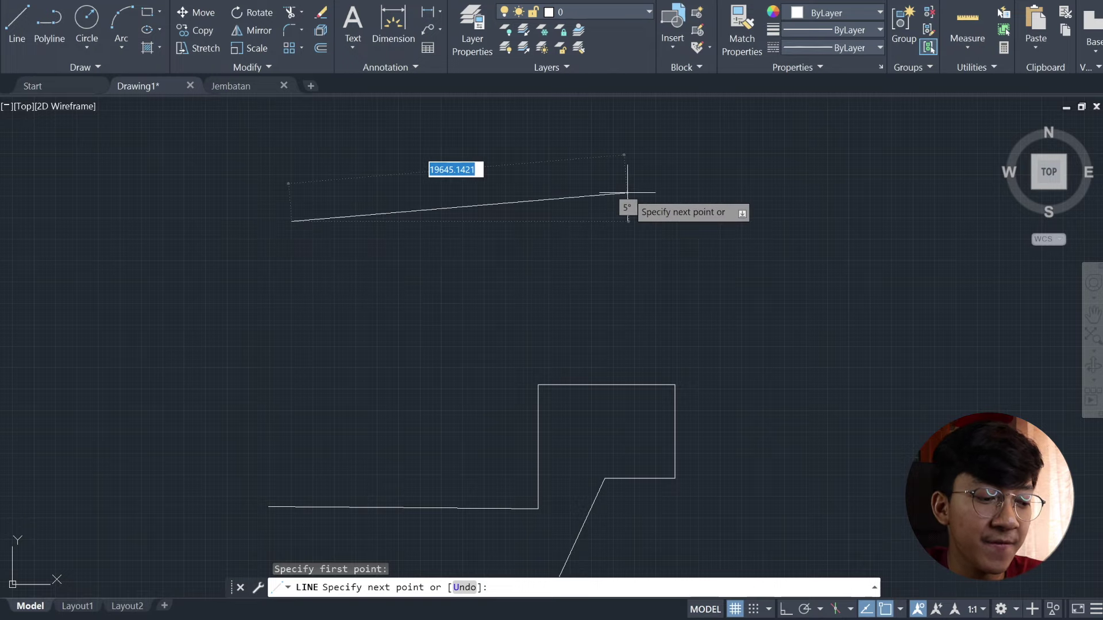
pyautogui.press('shift')
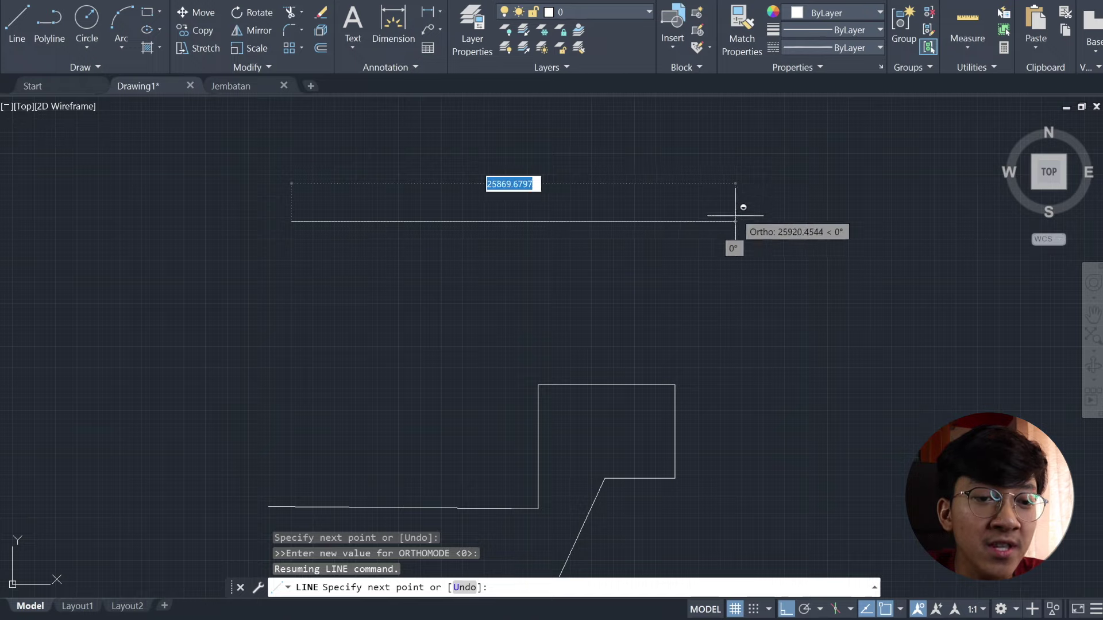
pyautogui.click(775, 196)
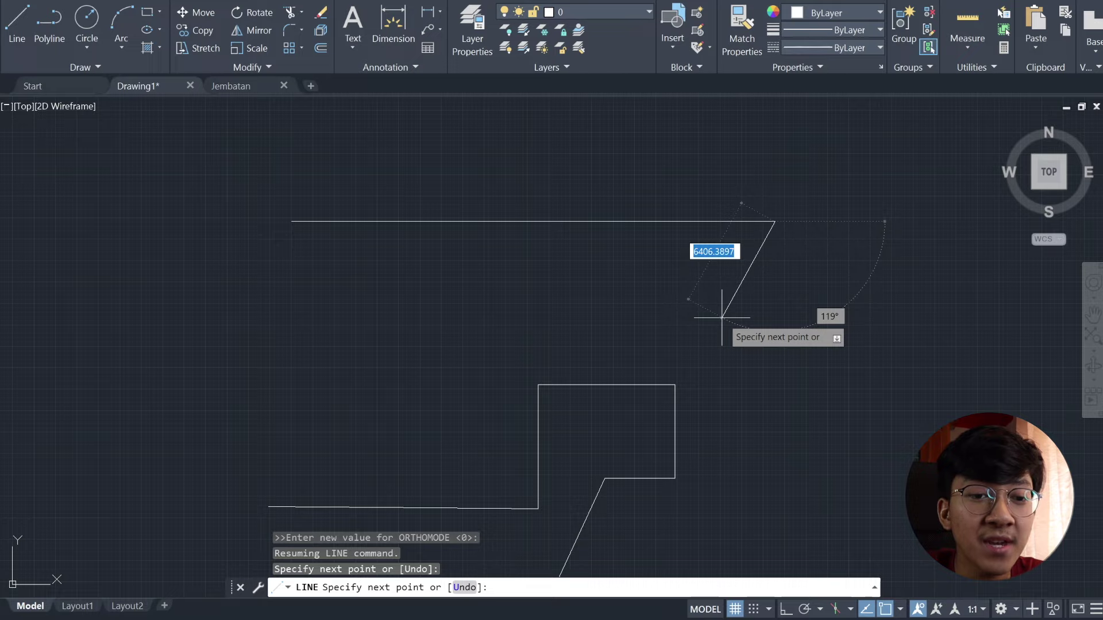
pyautogui.press('F8')
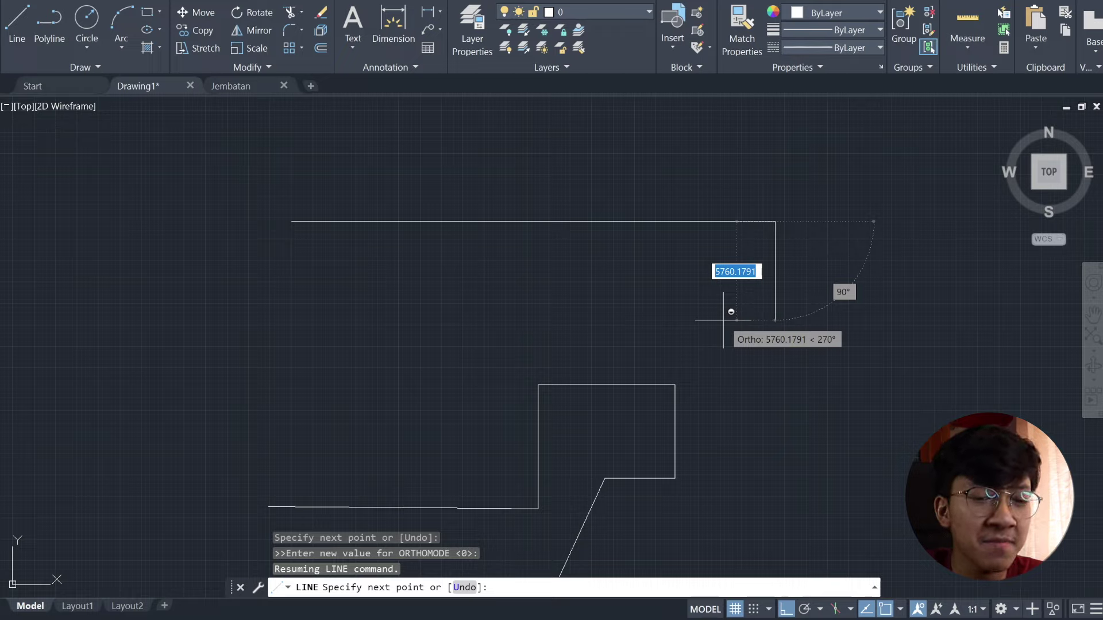
pyautogui.press('F8')
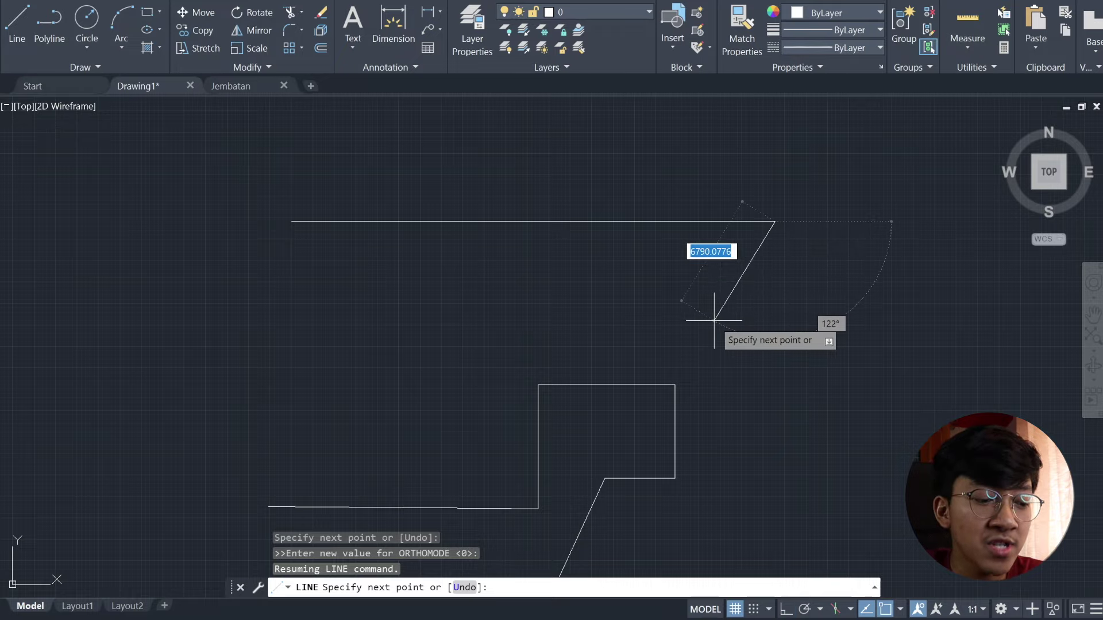
pyautogui.press('F8')
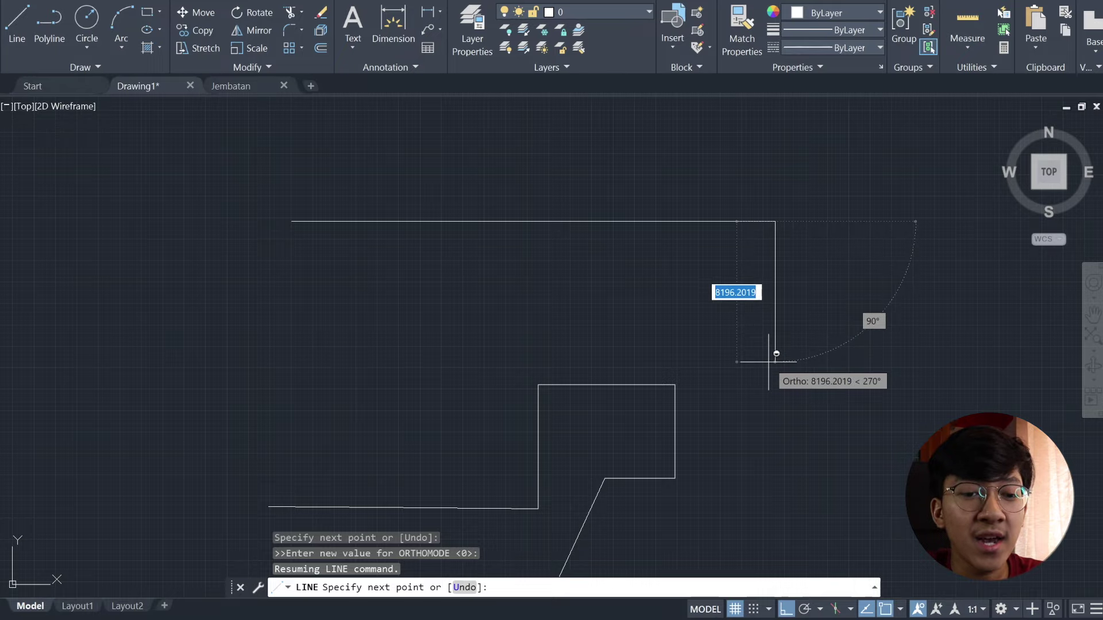
pyautogui.click(770, 361)
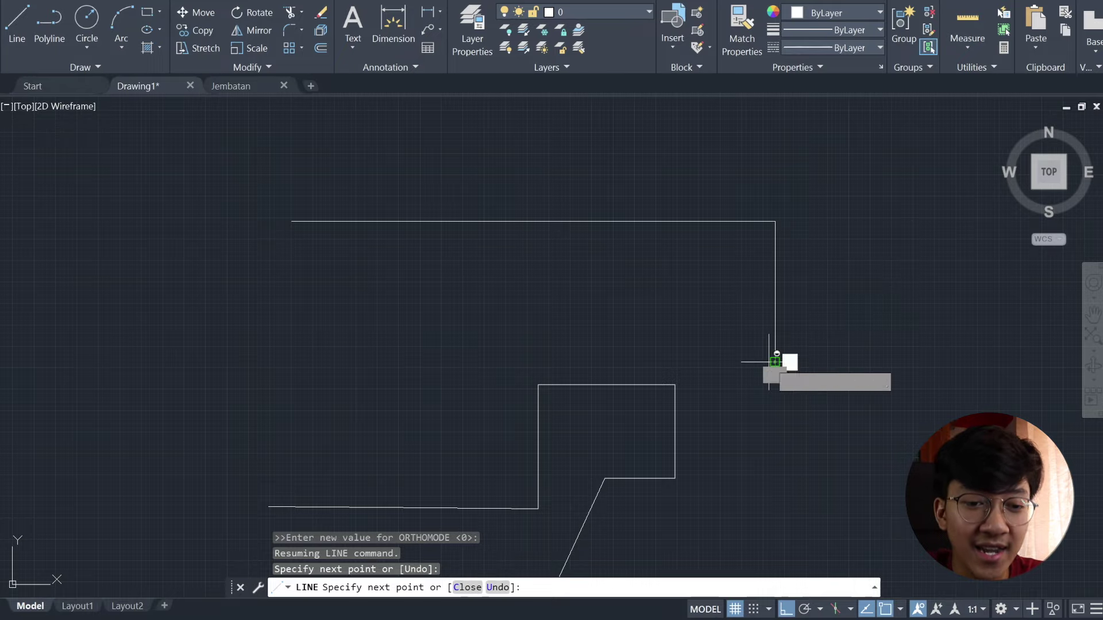
# Continue the line into a slanted zigzag peak, toggling Ortho to switch between vertical and free angles.
pyautogui.click(854, 269)
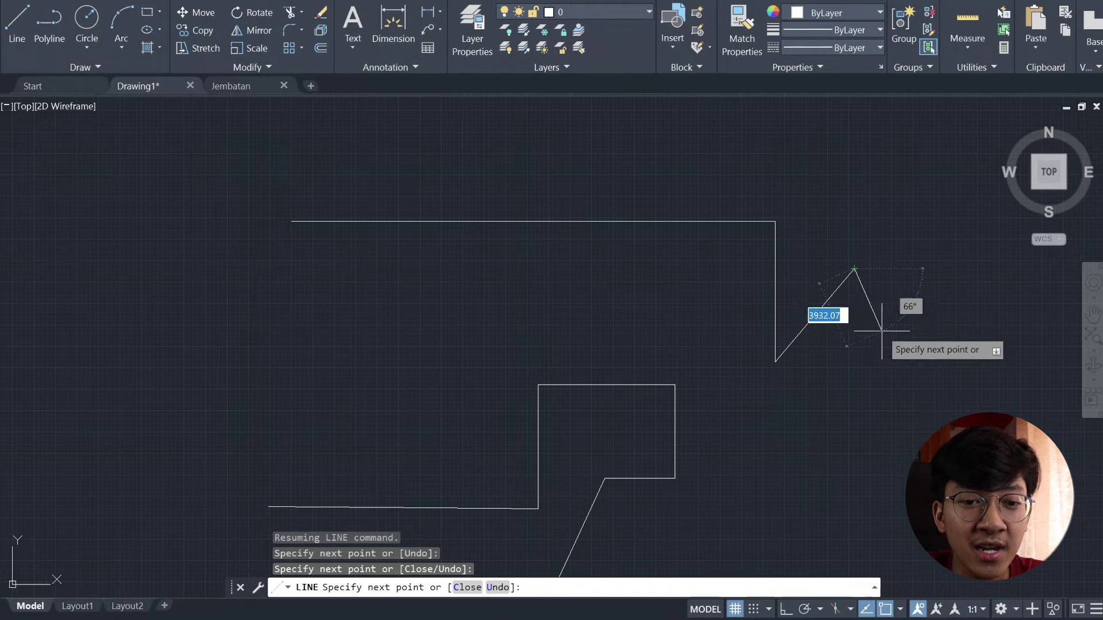
pyautogui.click(862, 293)
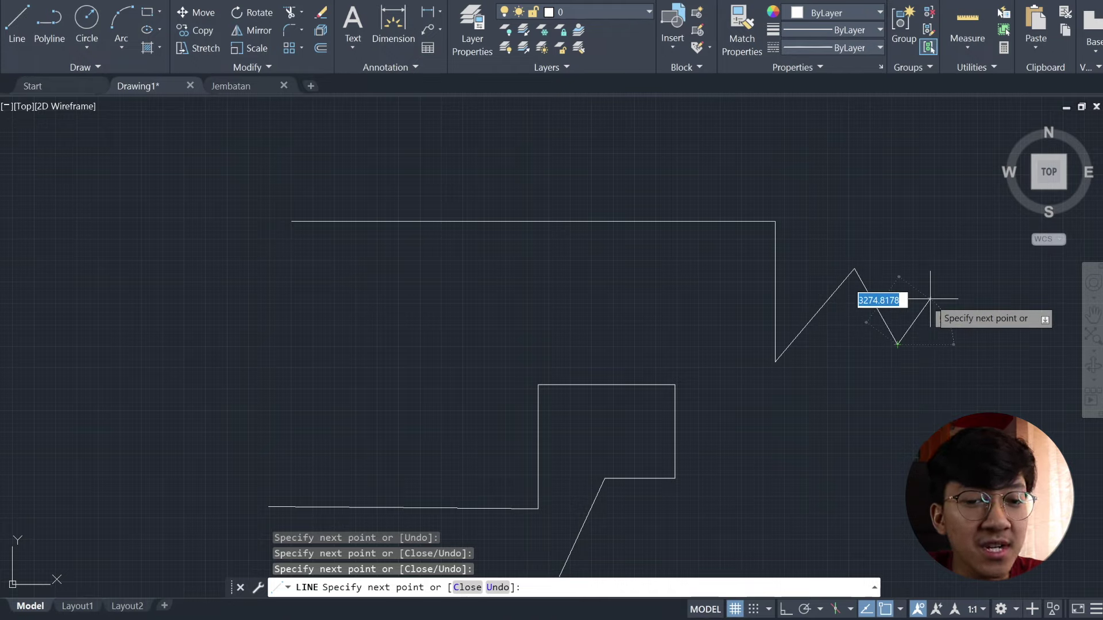
pyautogui.press('F8')
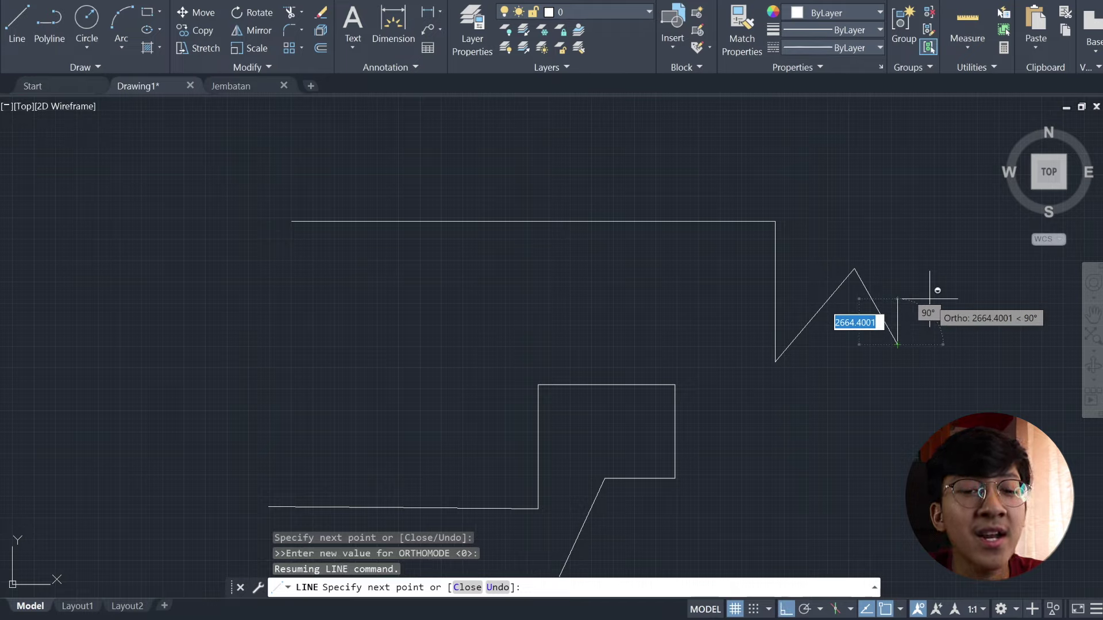
pyautogui.press('shift')
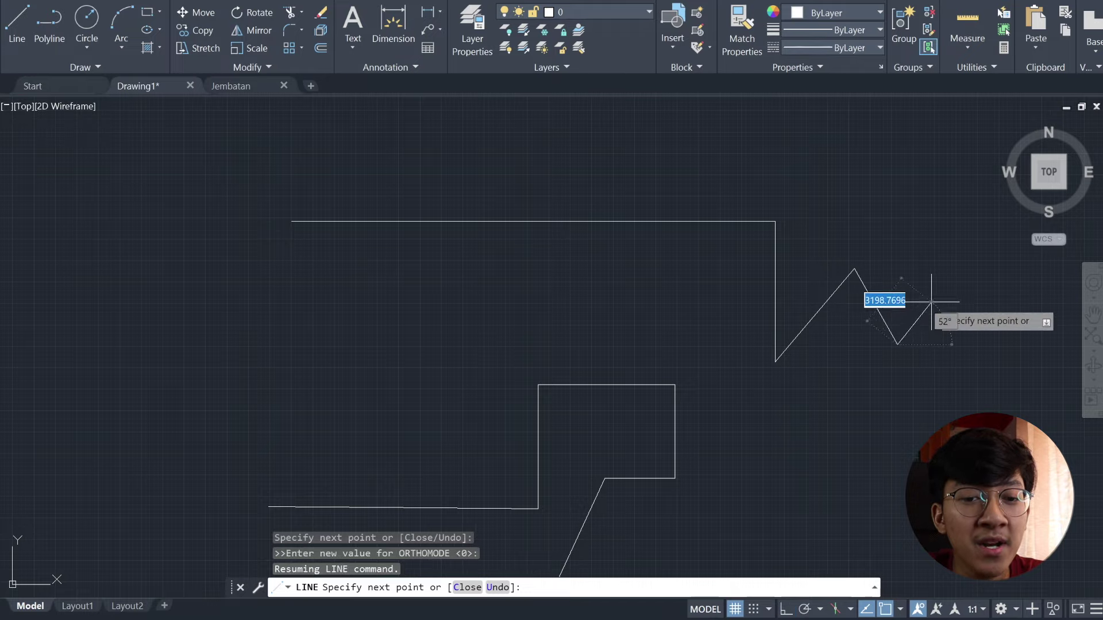